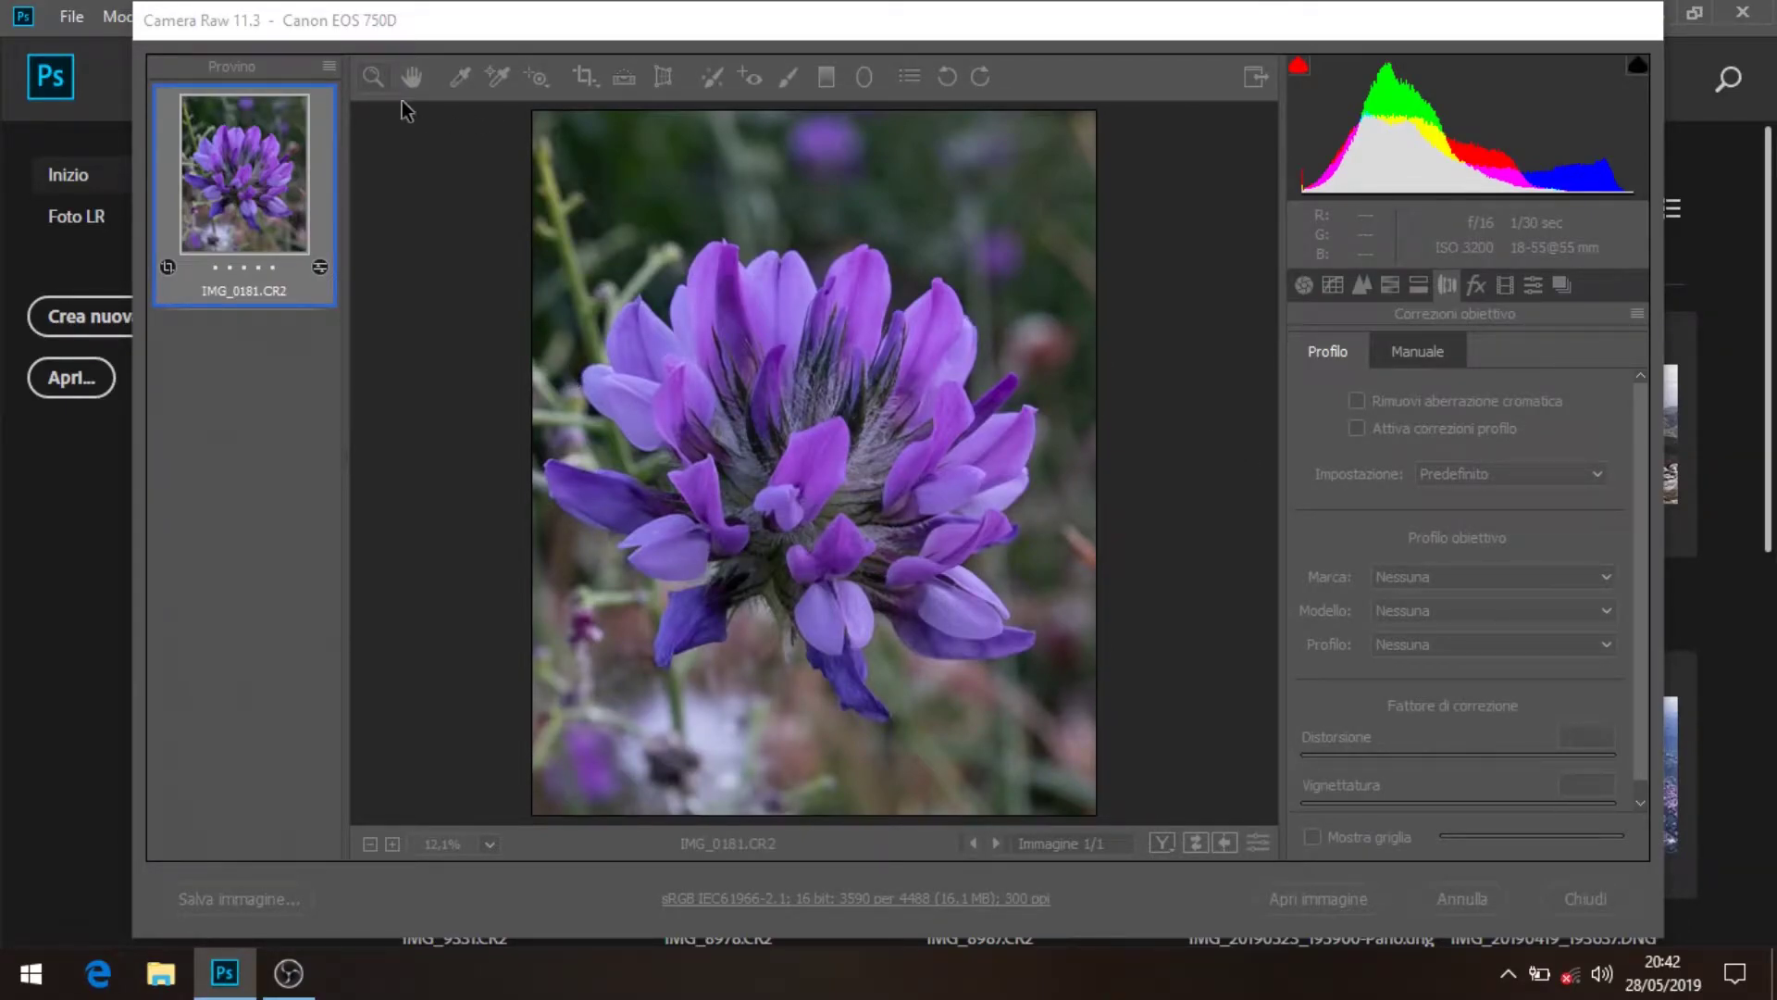
Zoom the Camera Raw preview into the flower petals, then fit the whole photo again
left_click(380, 86)
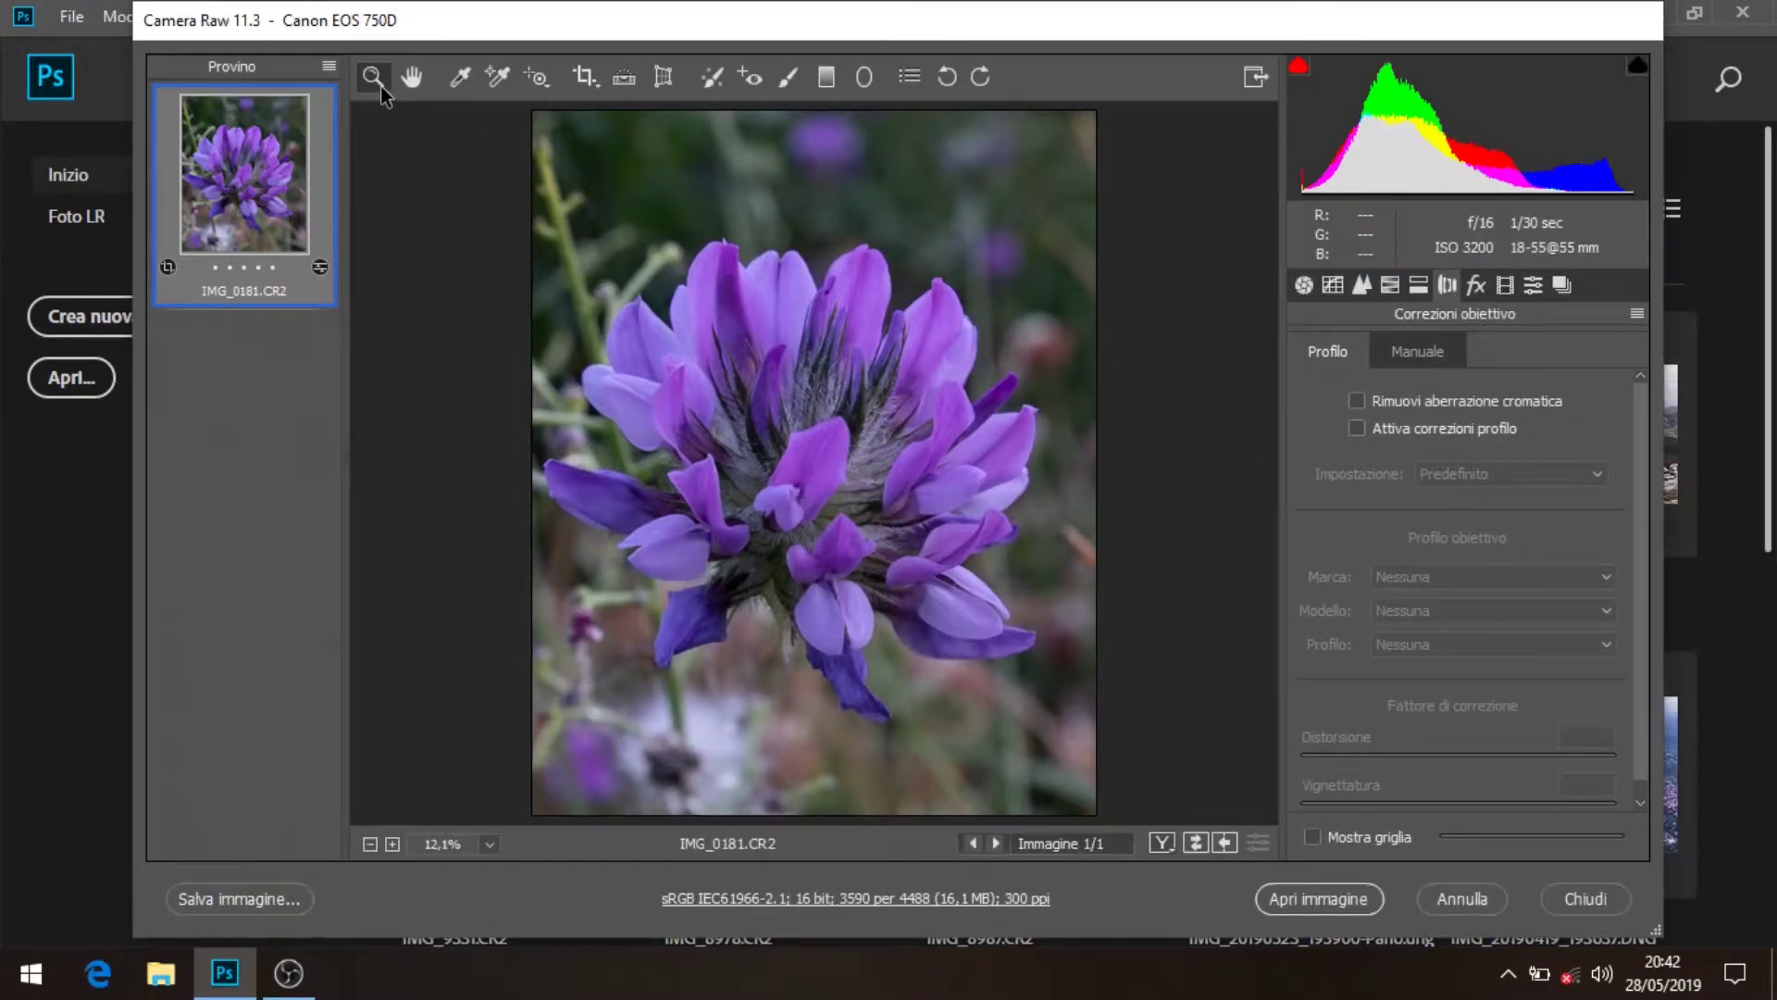
left_click(767, 337)
left_click(767, 337)
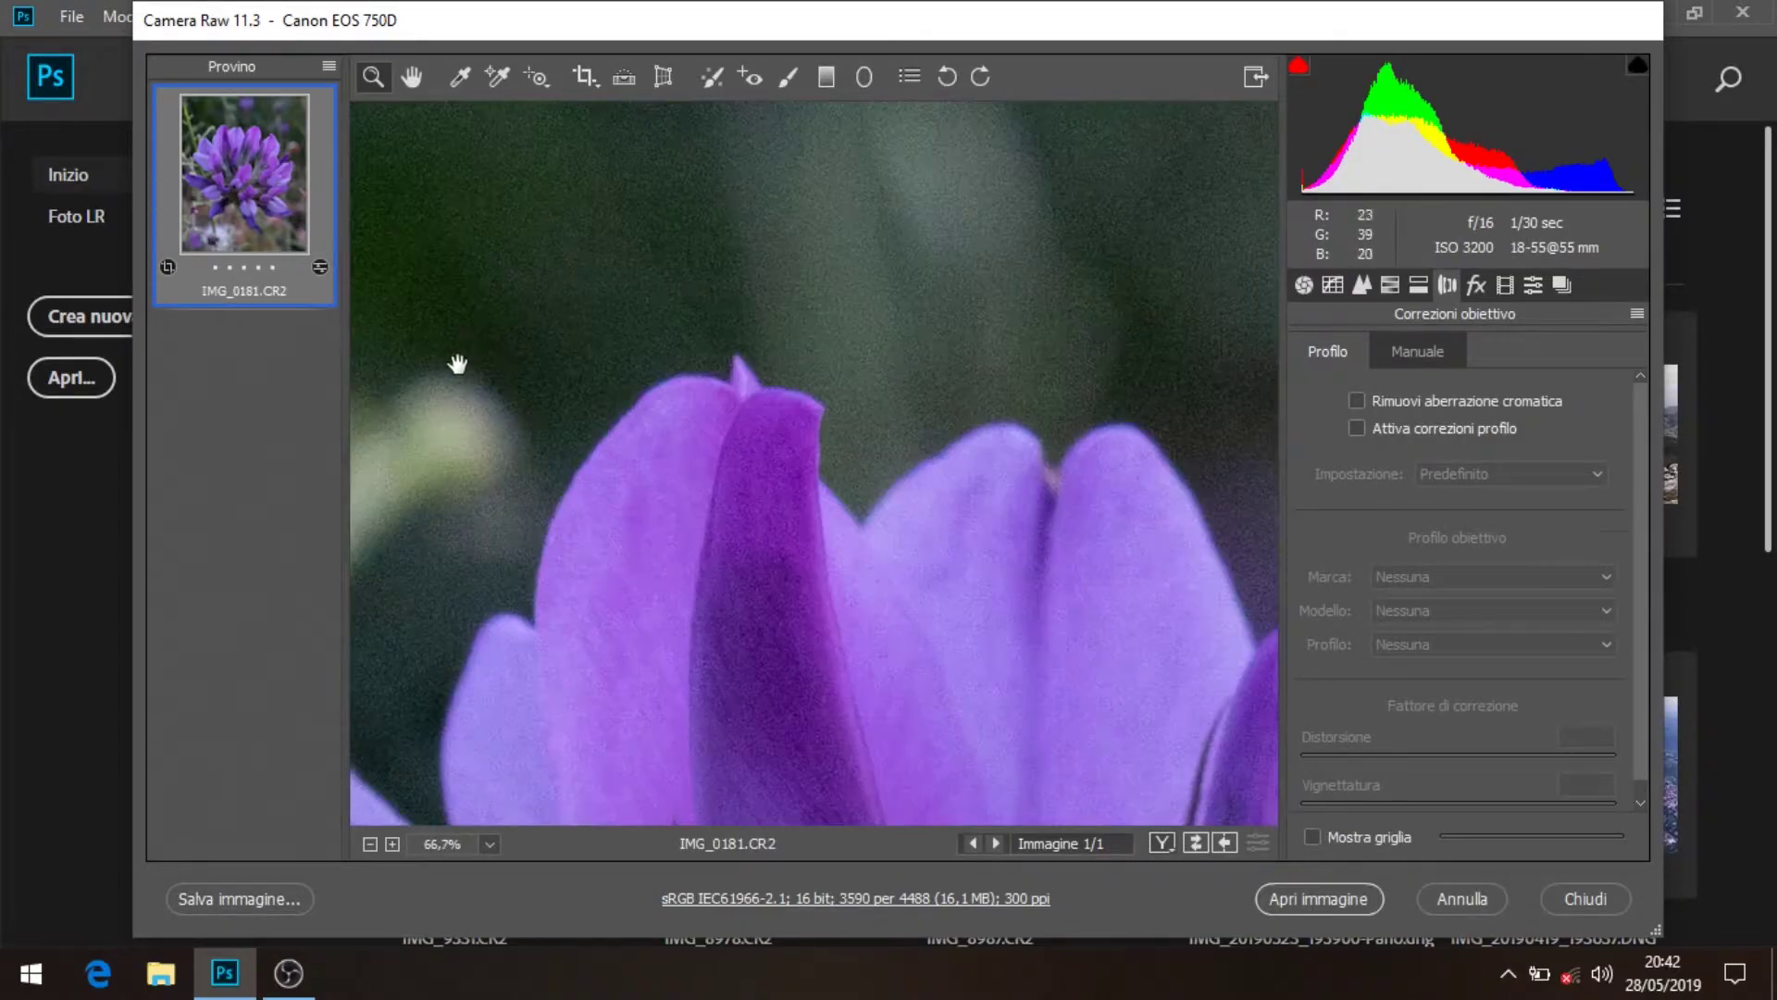
left_click_drag(938, 339, 659, 176)
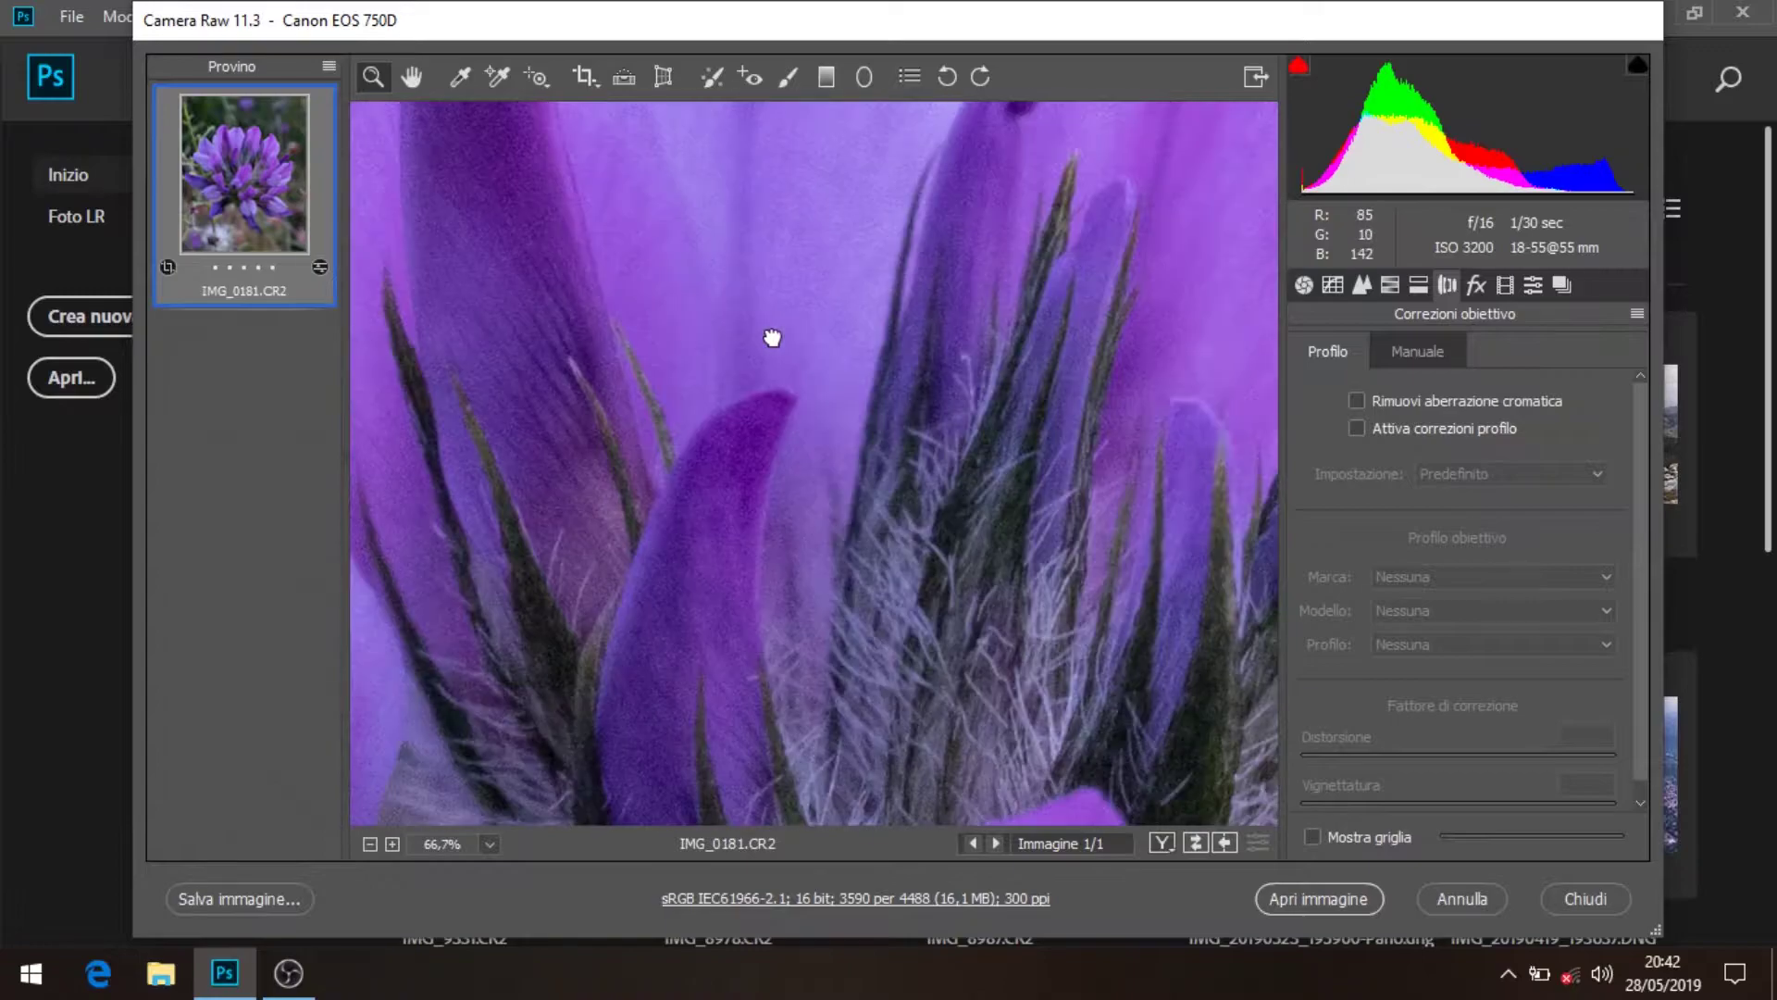
right_click(785, 448)
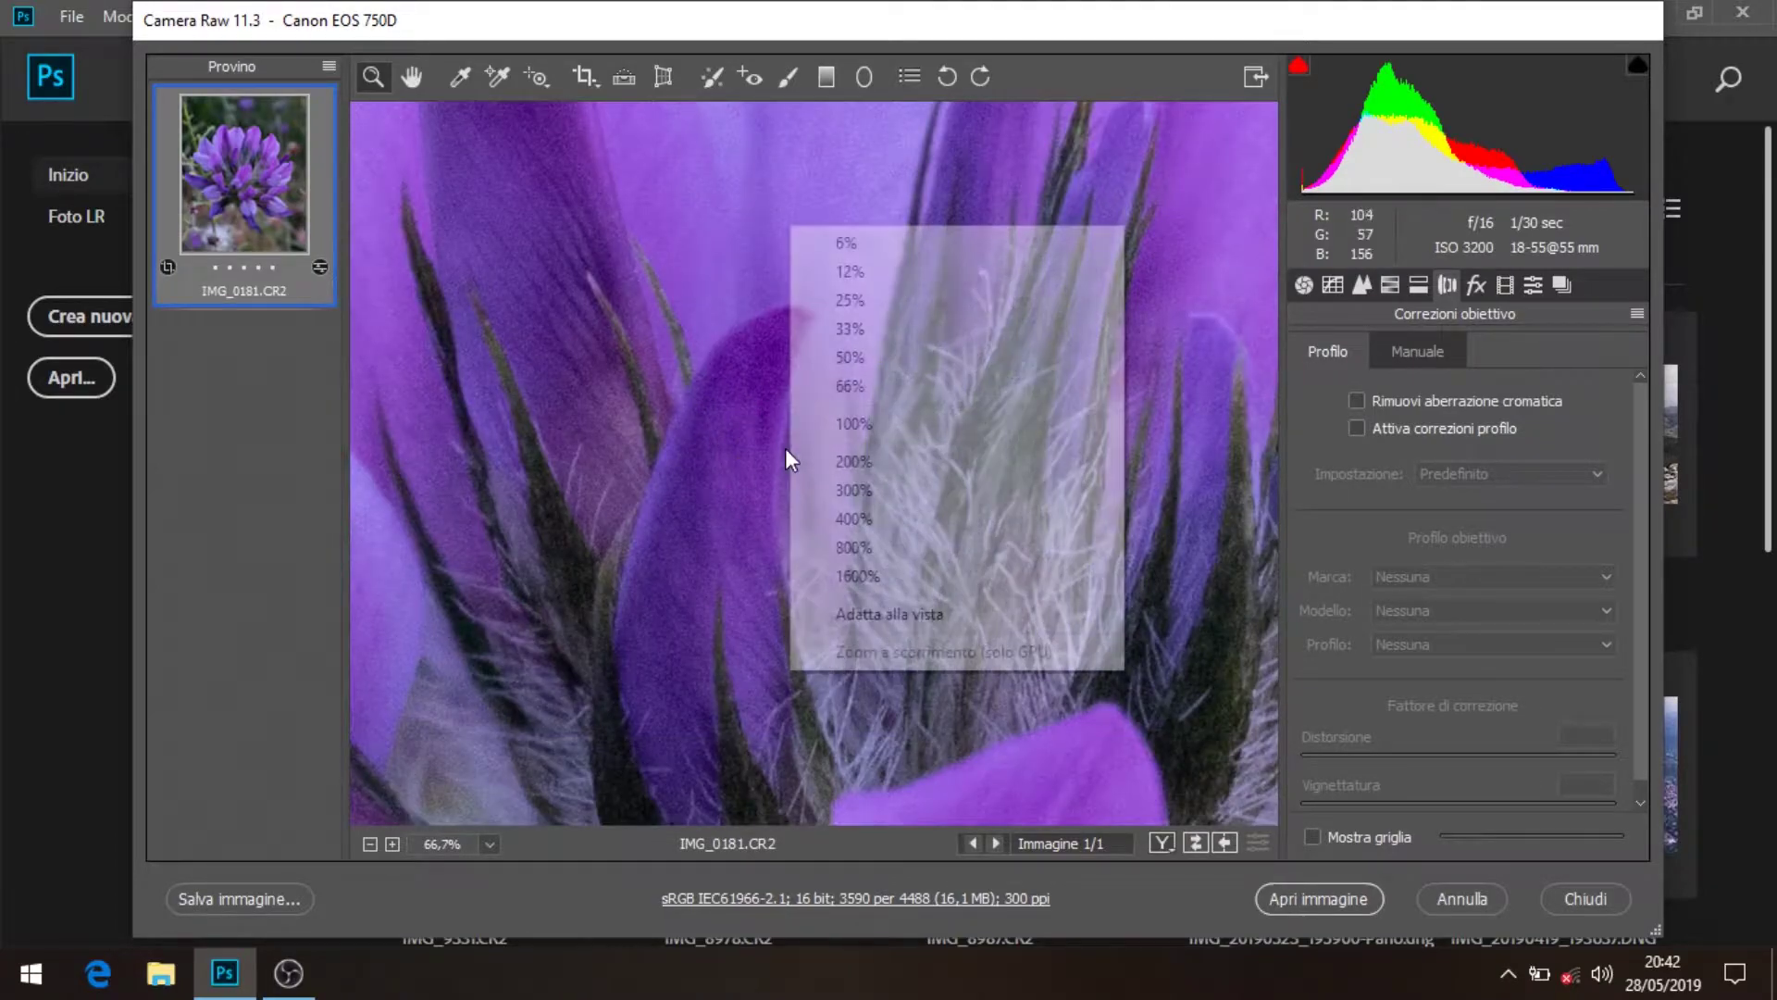
left_click(925, 615)
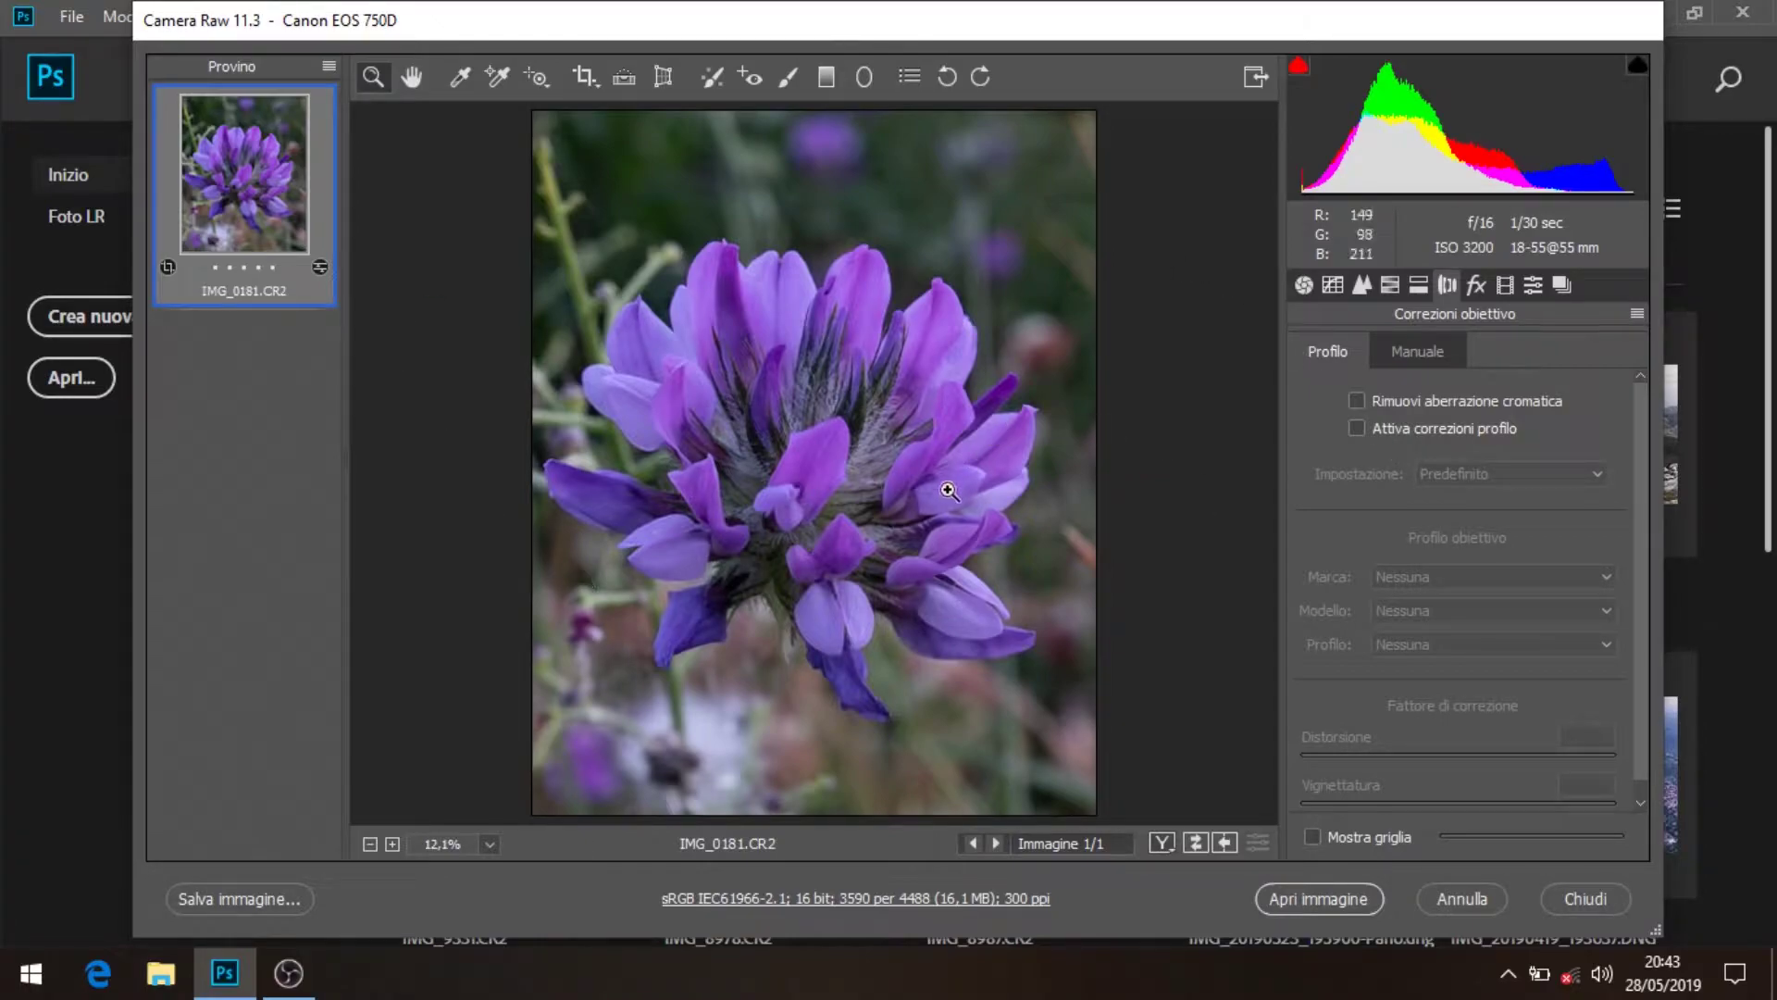
Enable lens profile corrections and chromatic aberration removal
left_click(1357, 428)
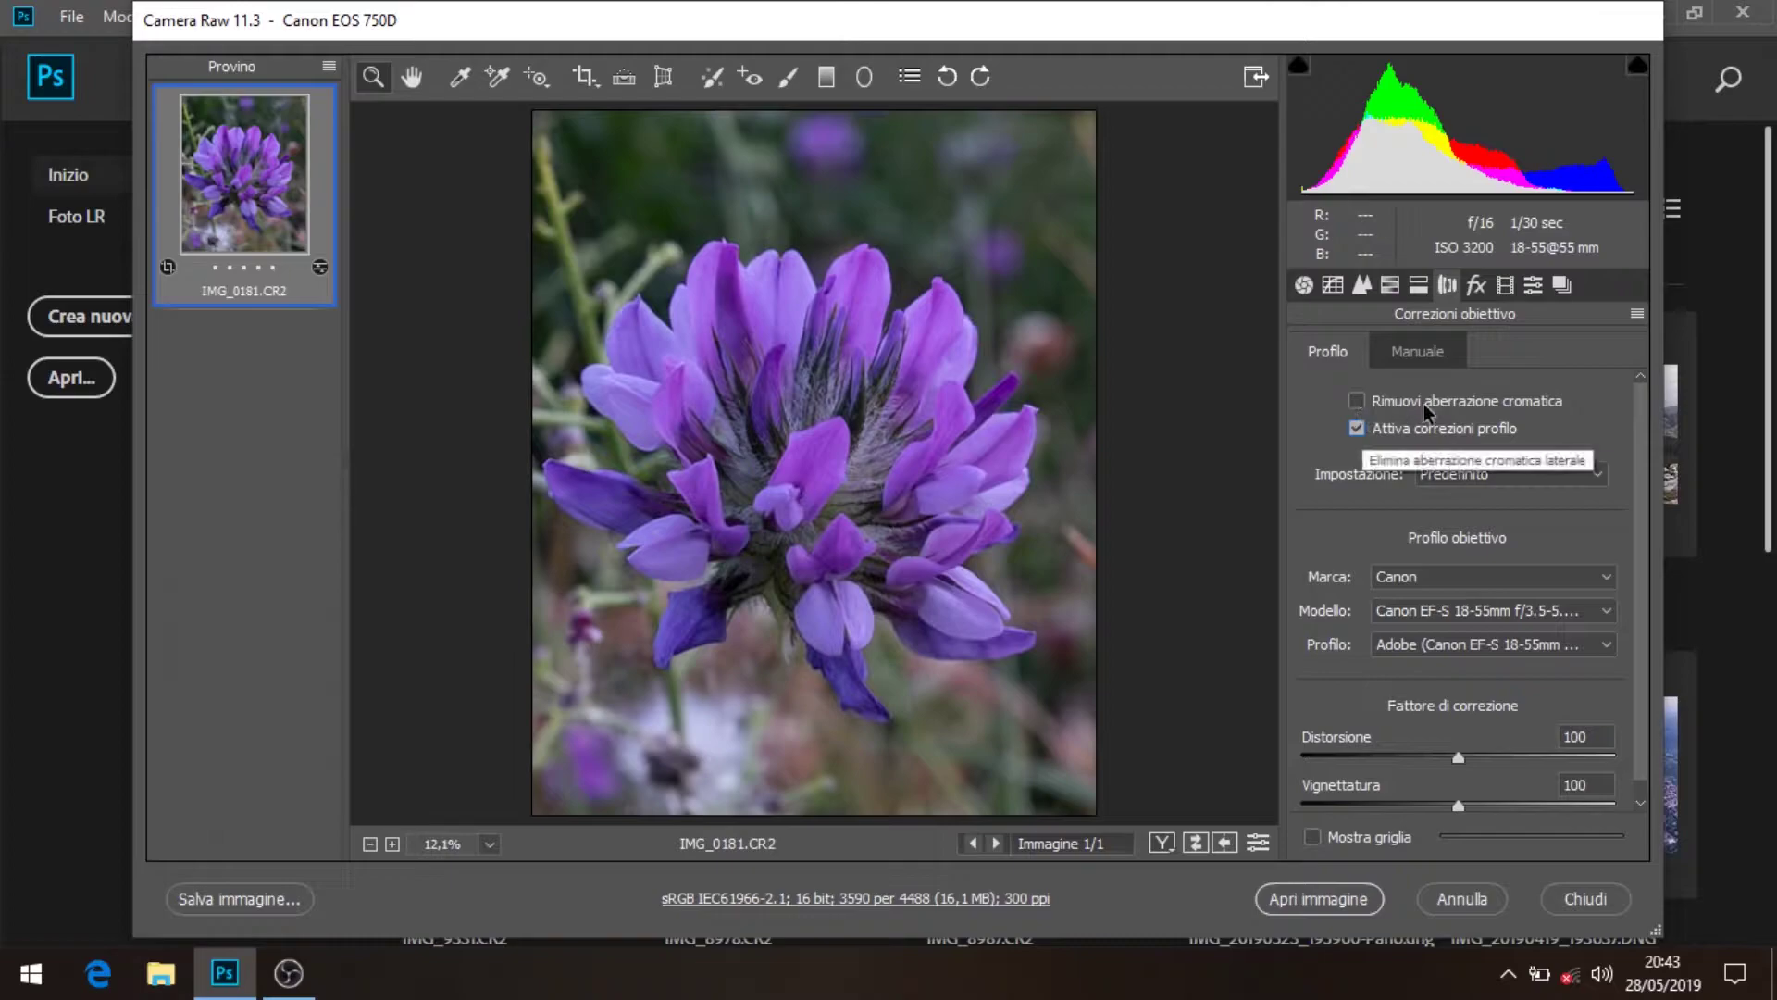
left_click(1357, 401)
left_click(1305, 285)
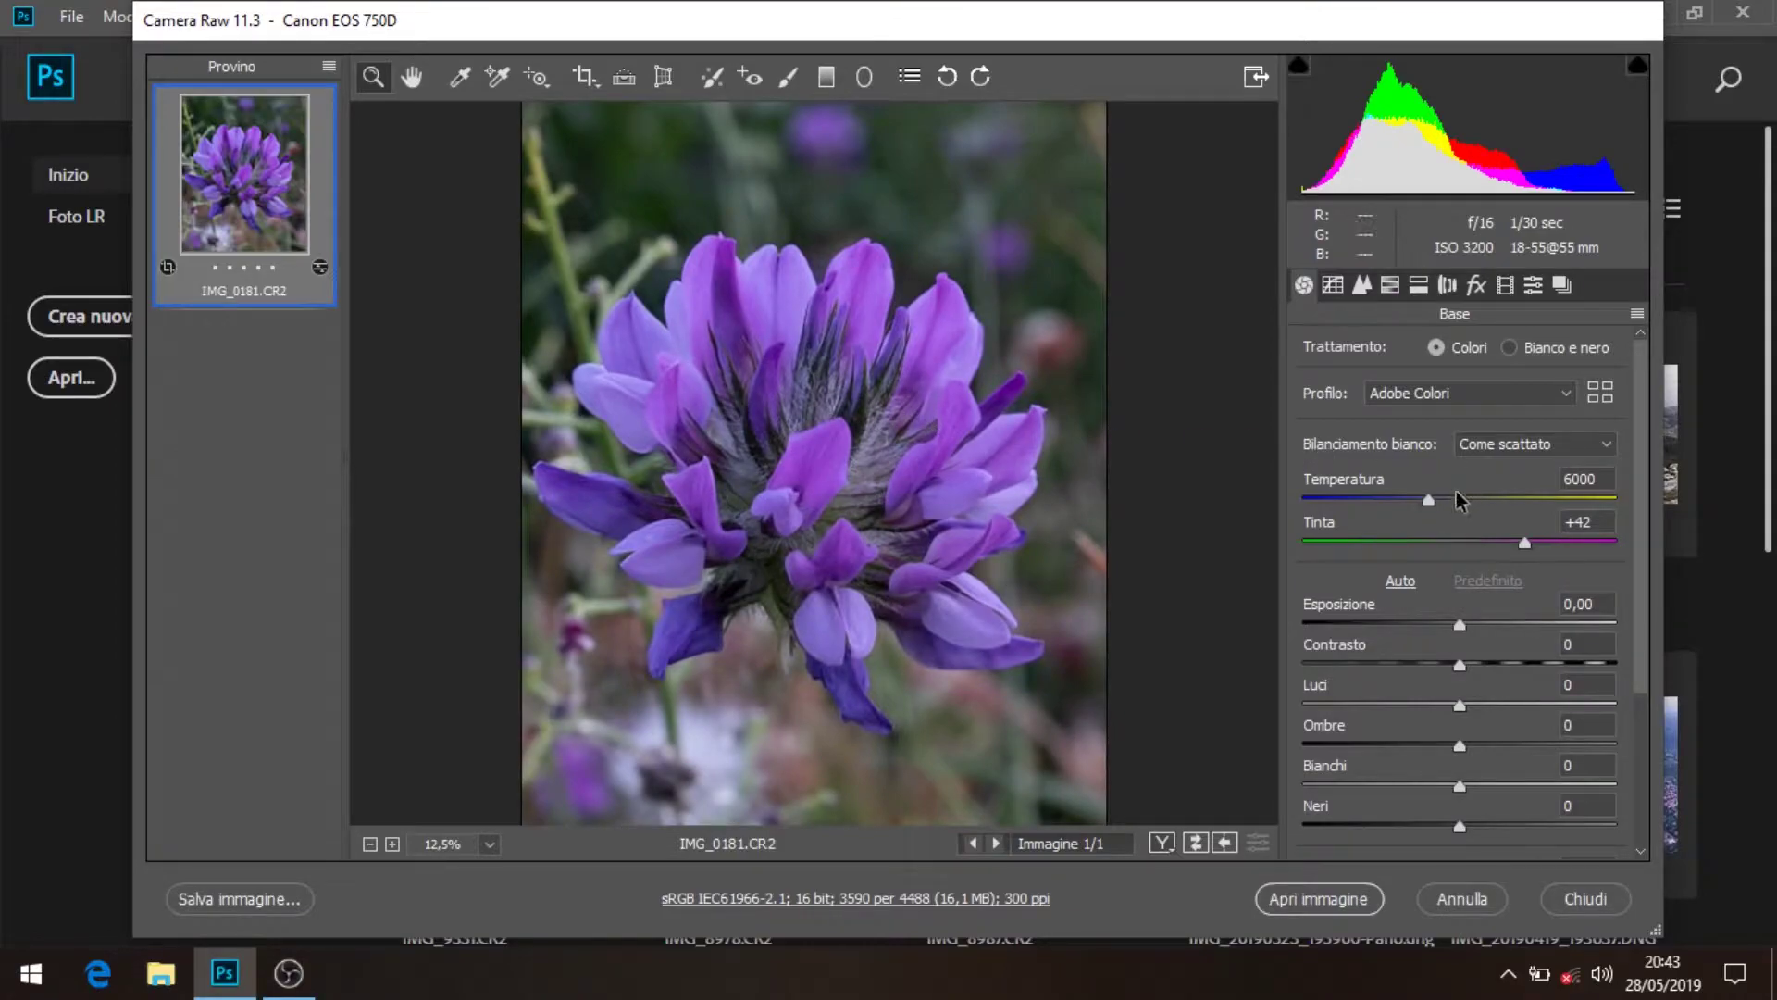
Warm temperature to 6350, set contrast -8, highlights -16, clarity +13, raise vibrance, and open the image
left_click_drag(1427, 501, 1529, 542)
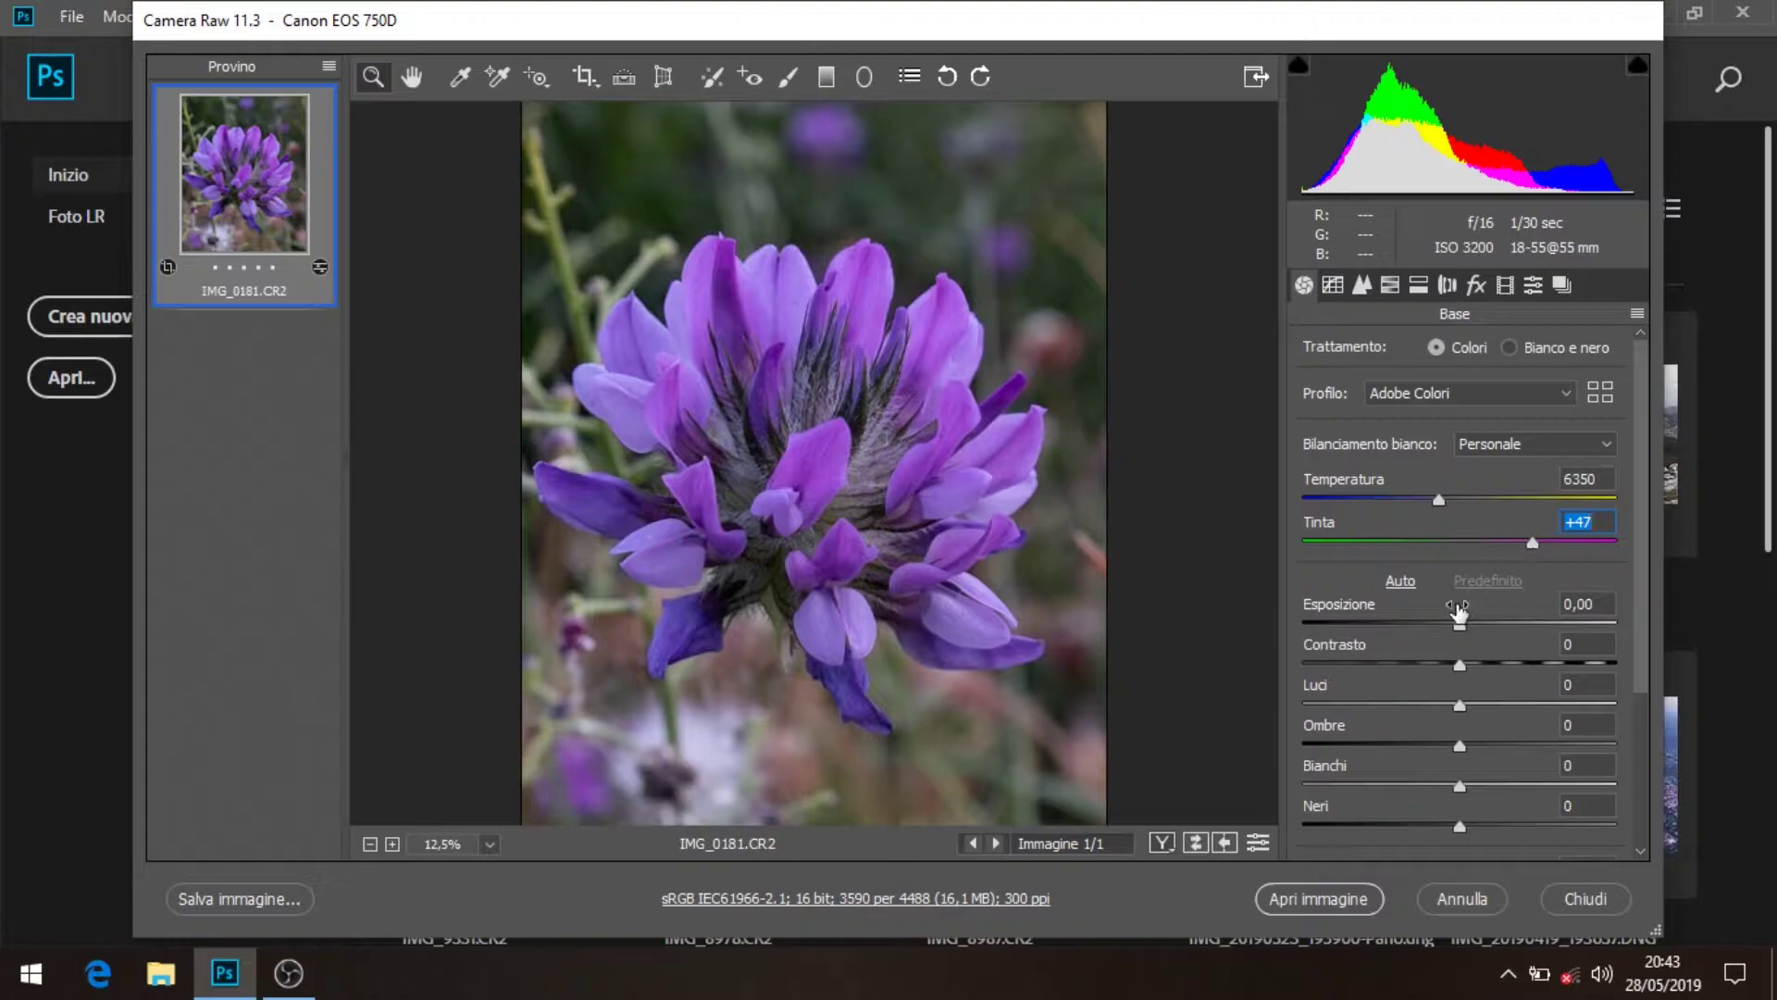
left_click_drag(1460, 664, 1435, 707)
scroll(1477, 754, "down", 1)
scroll(1502, 752, "down", 1)
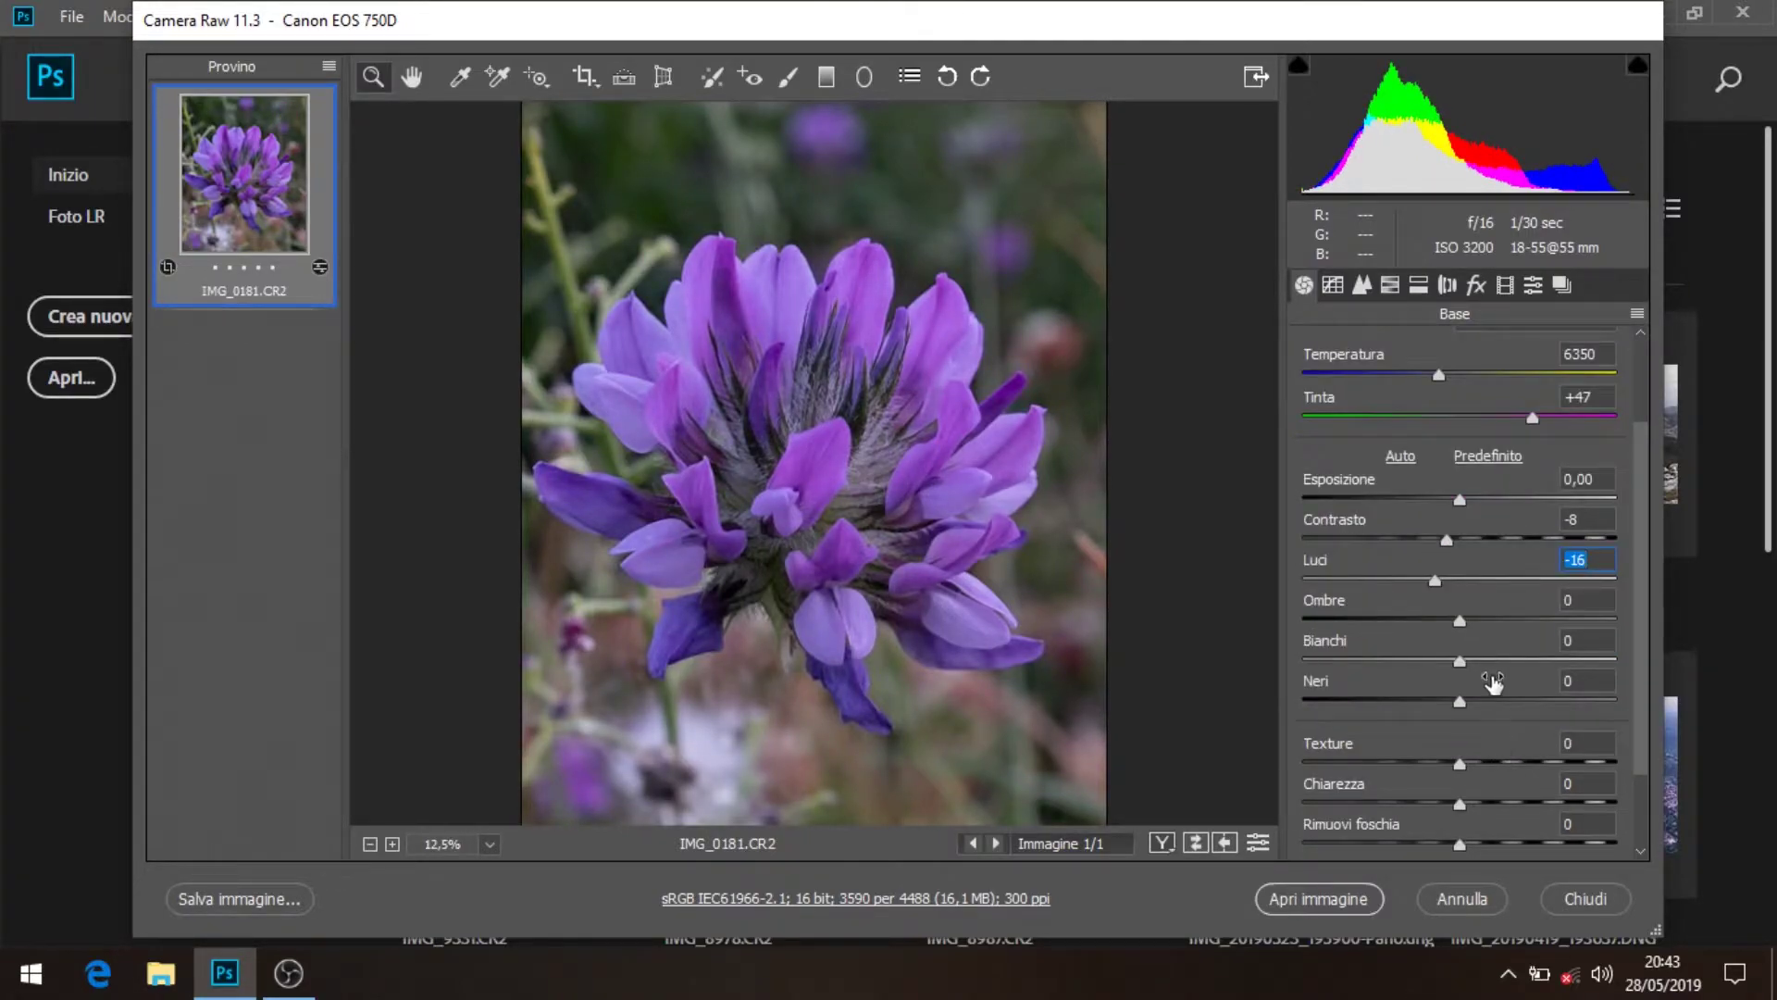
scroll(1493, 689, "down", 1)
left_click_drag(1462, 697, 1481, 699)
left_click_drag(1460, 798, 1506, 798)
left_click(1315, 900)
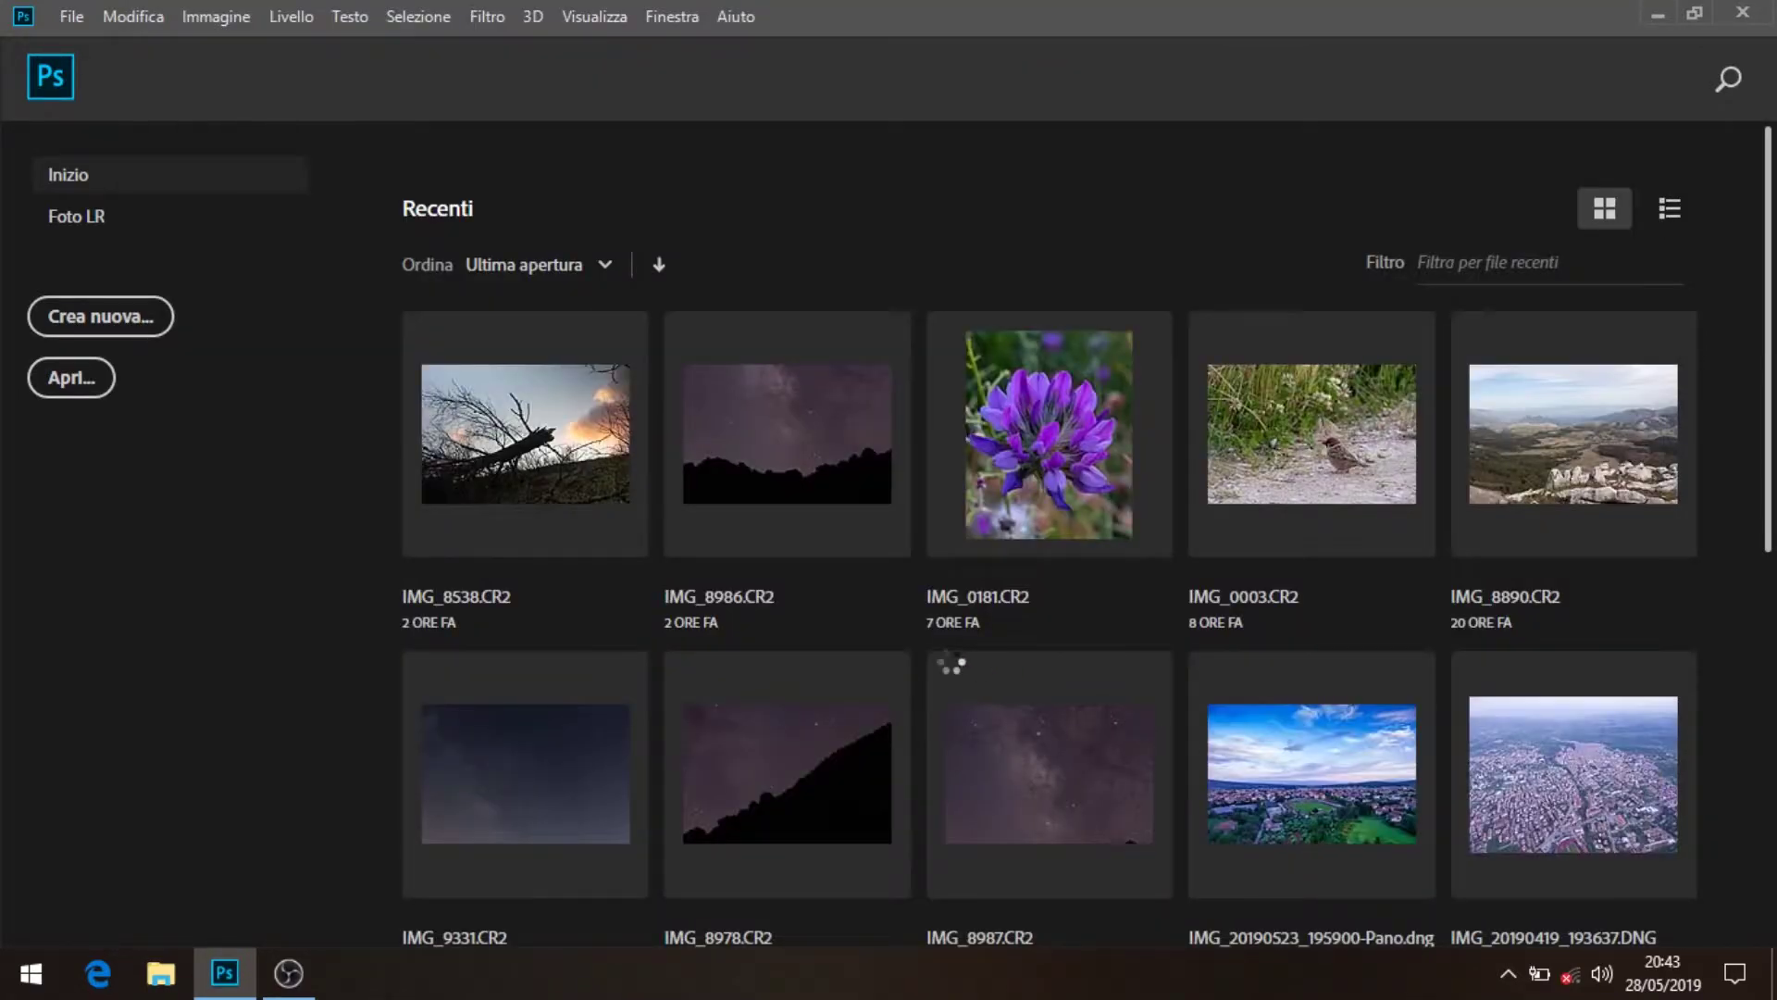
Zoom into IMG_0181.CR2 to inspect the noise, then zoom back out to 12.5%
scroll(691, 454, "up", 4)
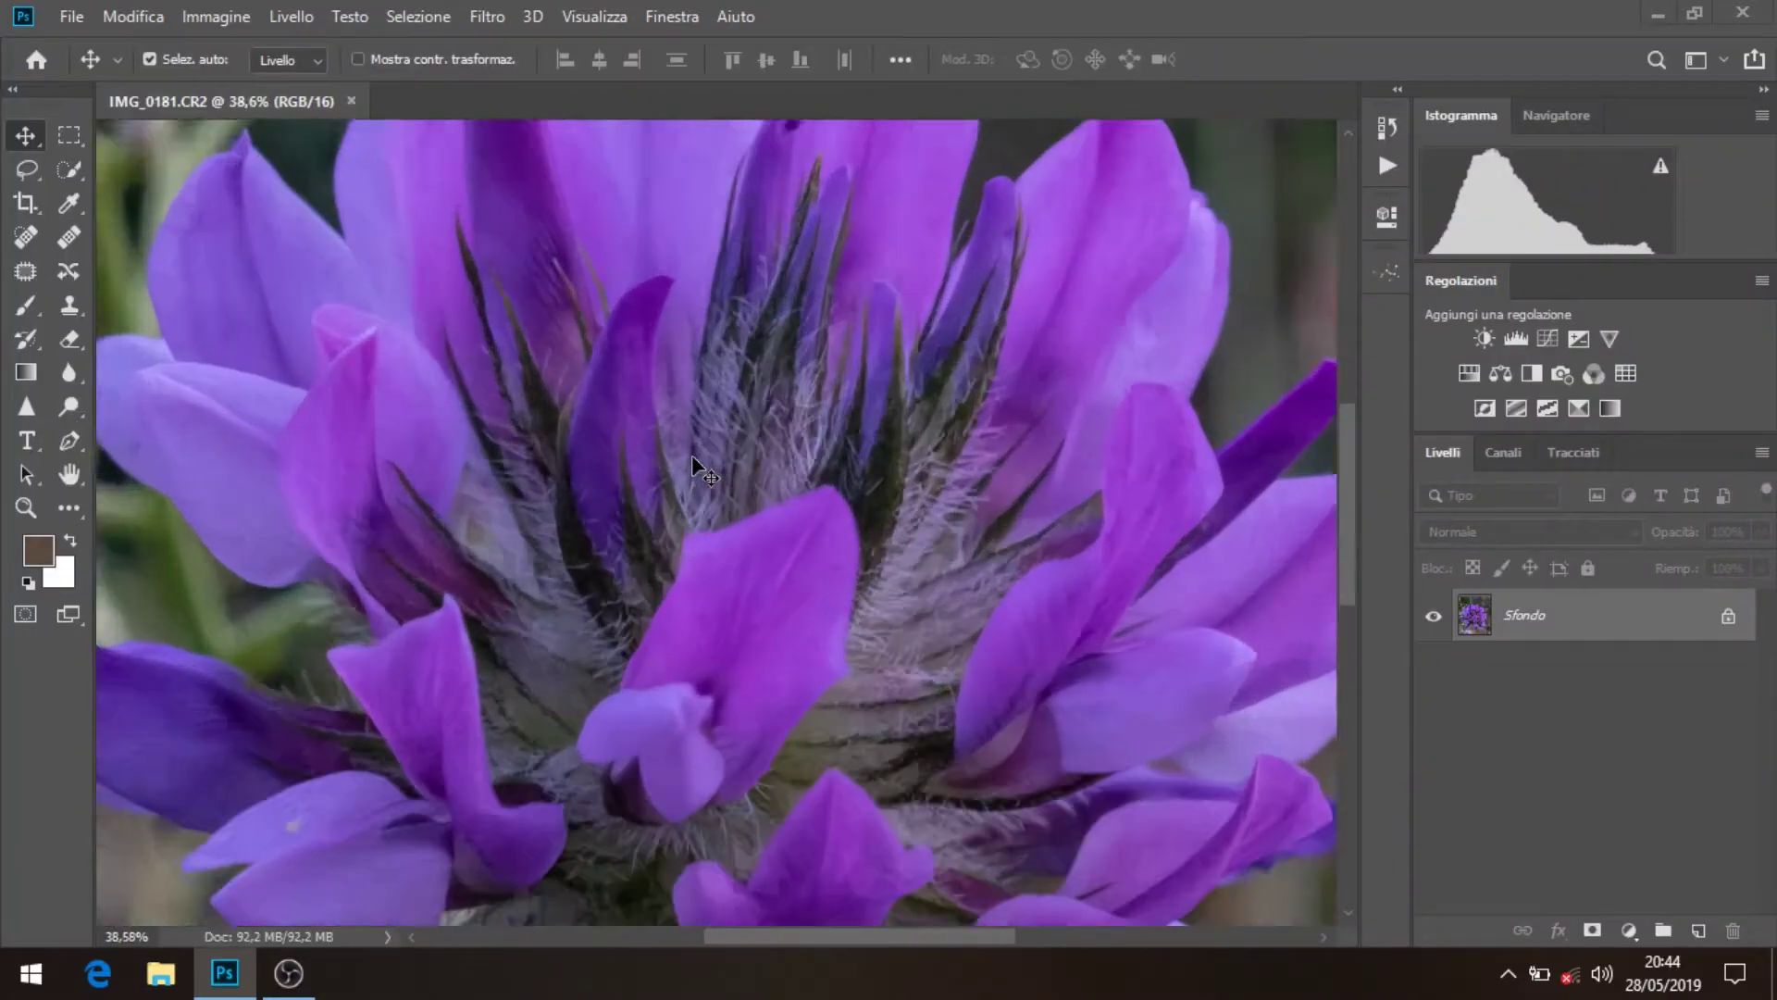
scroll(692, 453, "up", 2)
scroll(692, 454, "up", 1)
left_click_drag(679, 296, 682, 608)
scroll(670, 381, "up", 2)
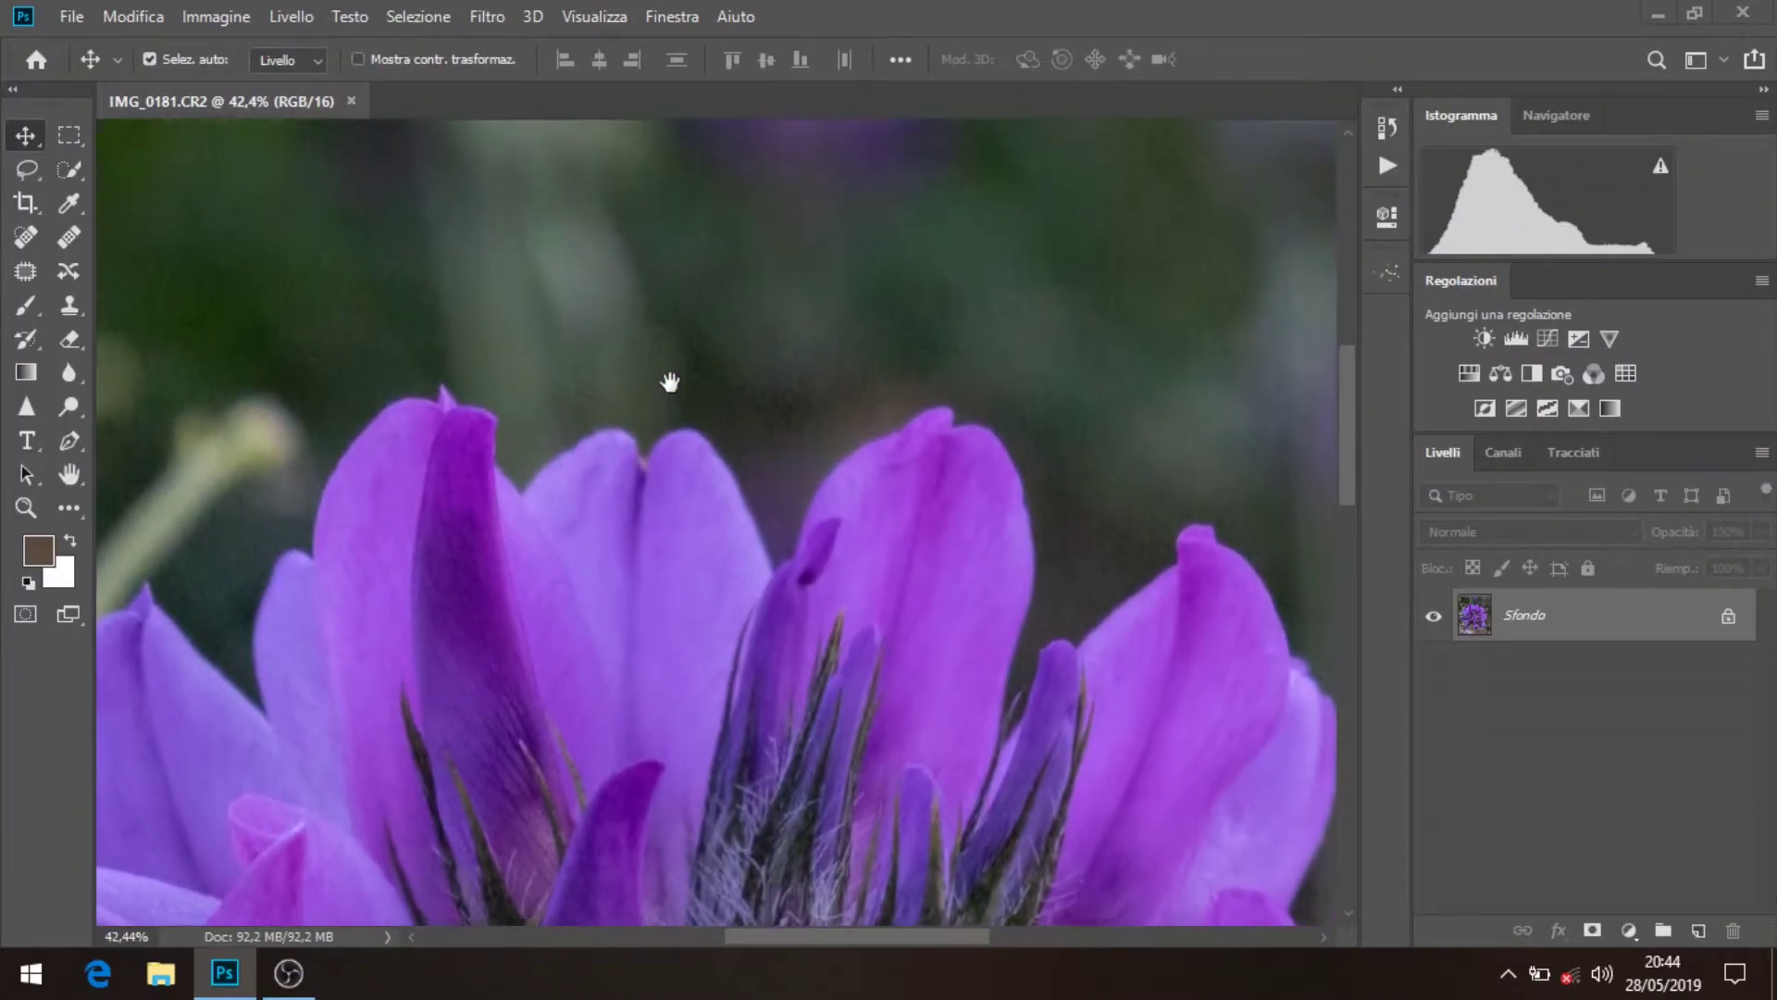
scroll(670, 401, "up", 2)
scroll(668, 405, "up", 1)
scroll(579, 429, "up", 2)
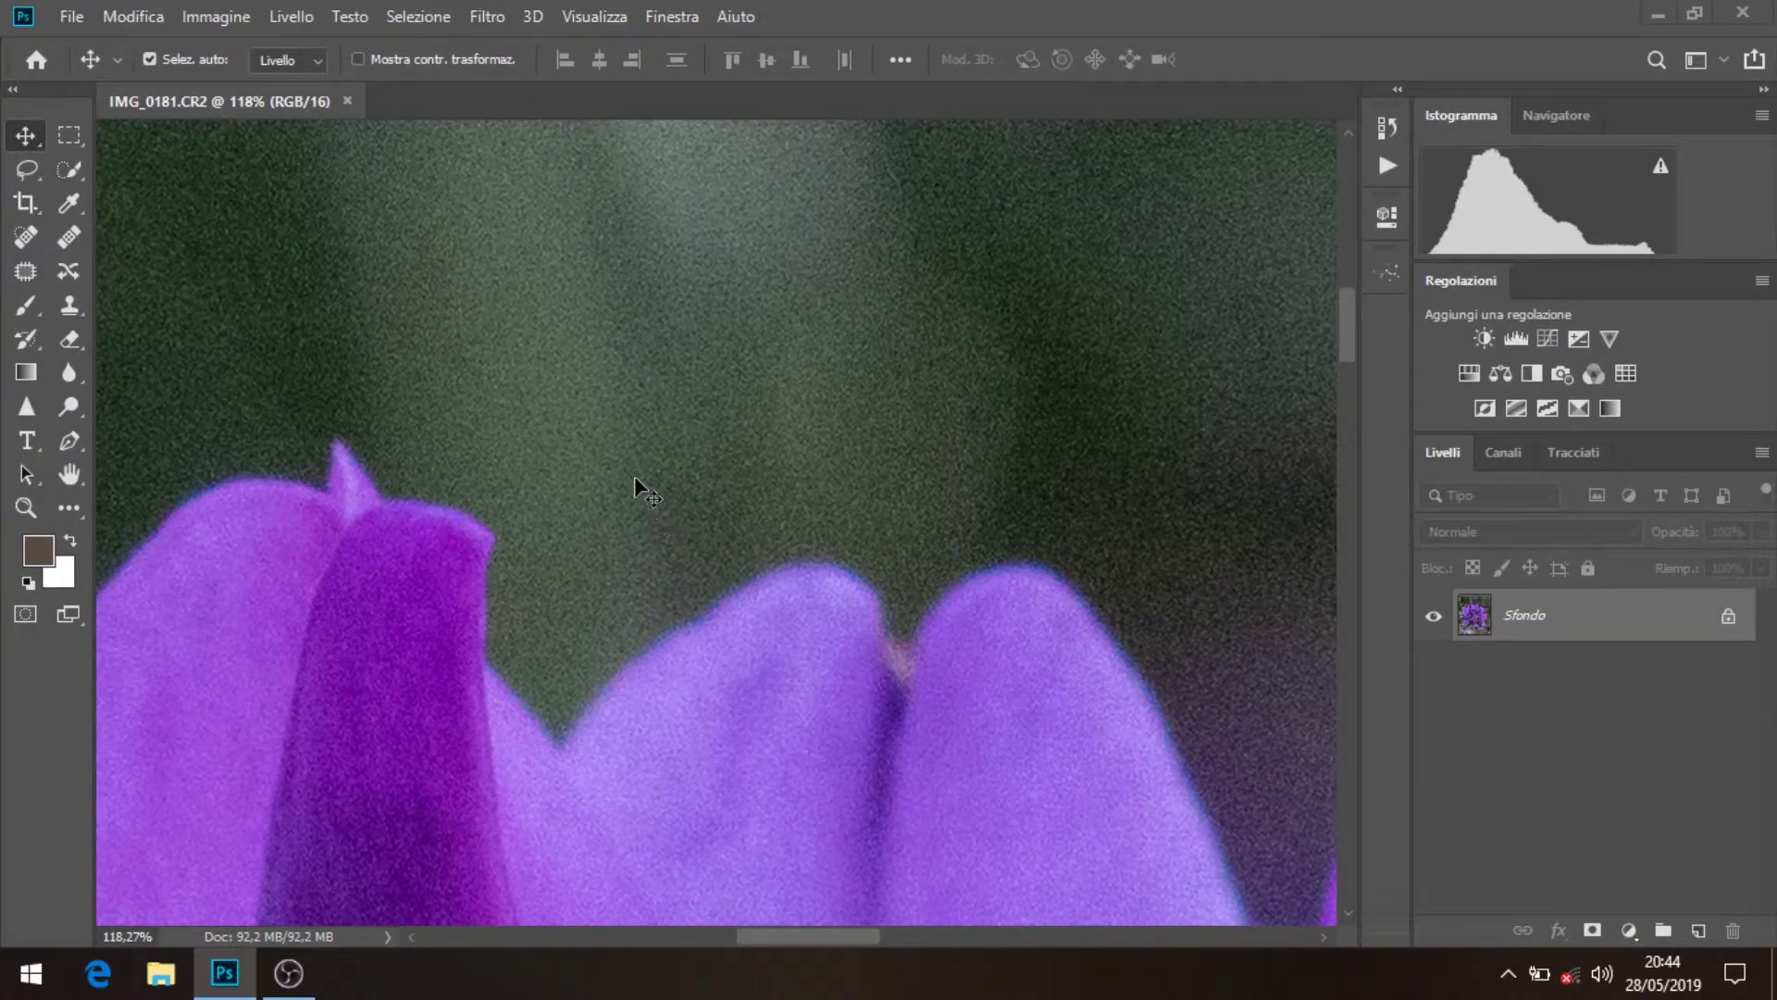
scroll(635, 484, "down", 7)
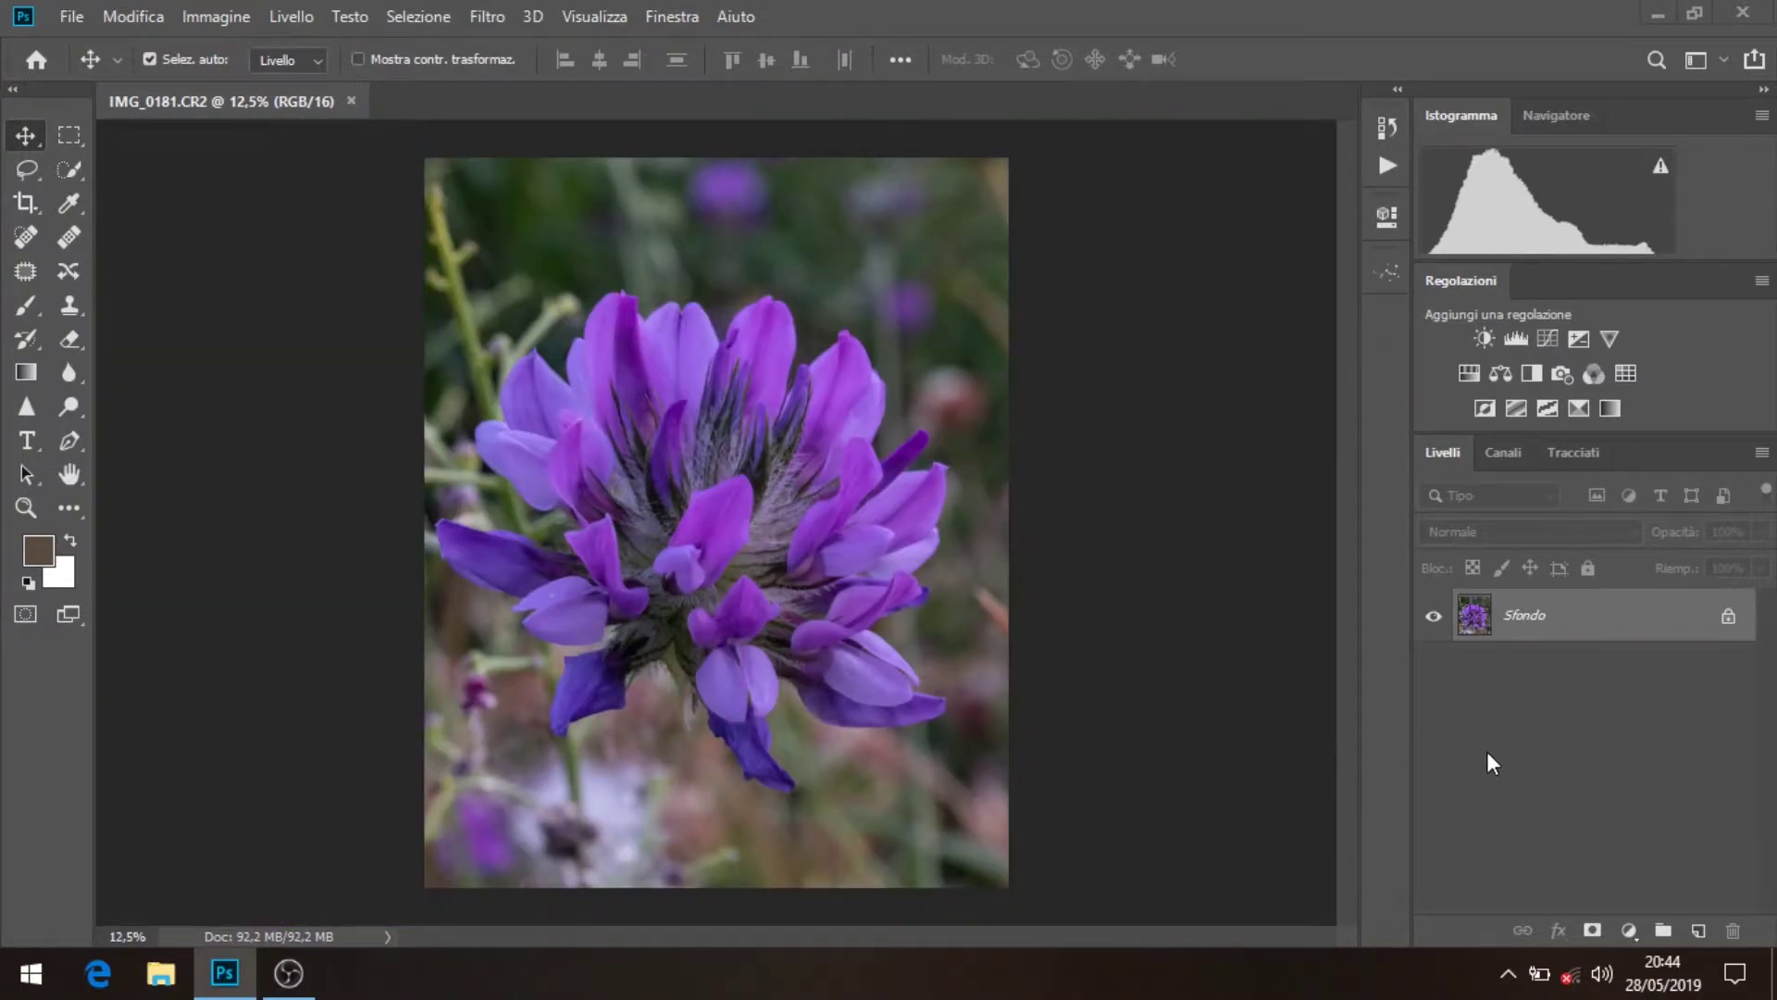
Duplicate the Sfondo background layer with Ctrl+J
key("ctrl+j")
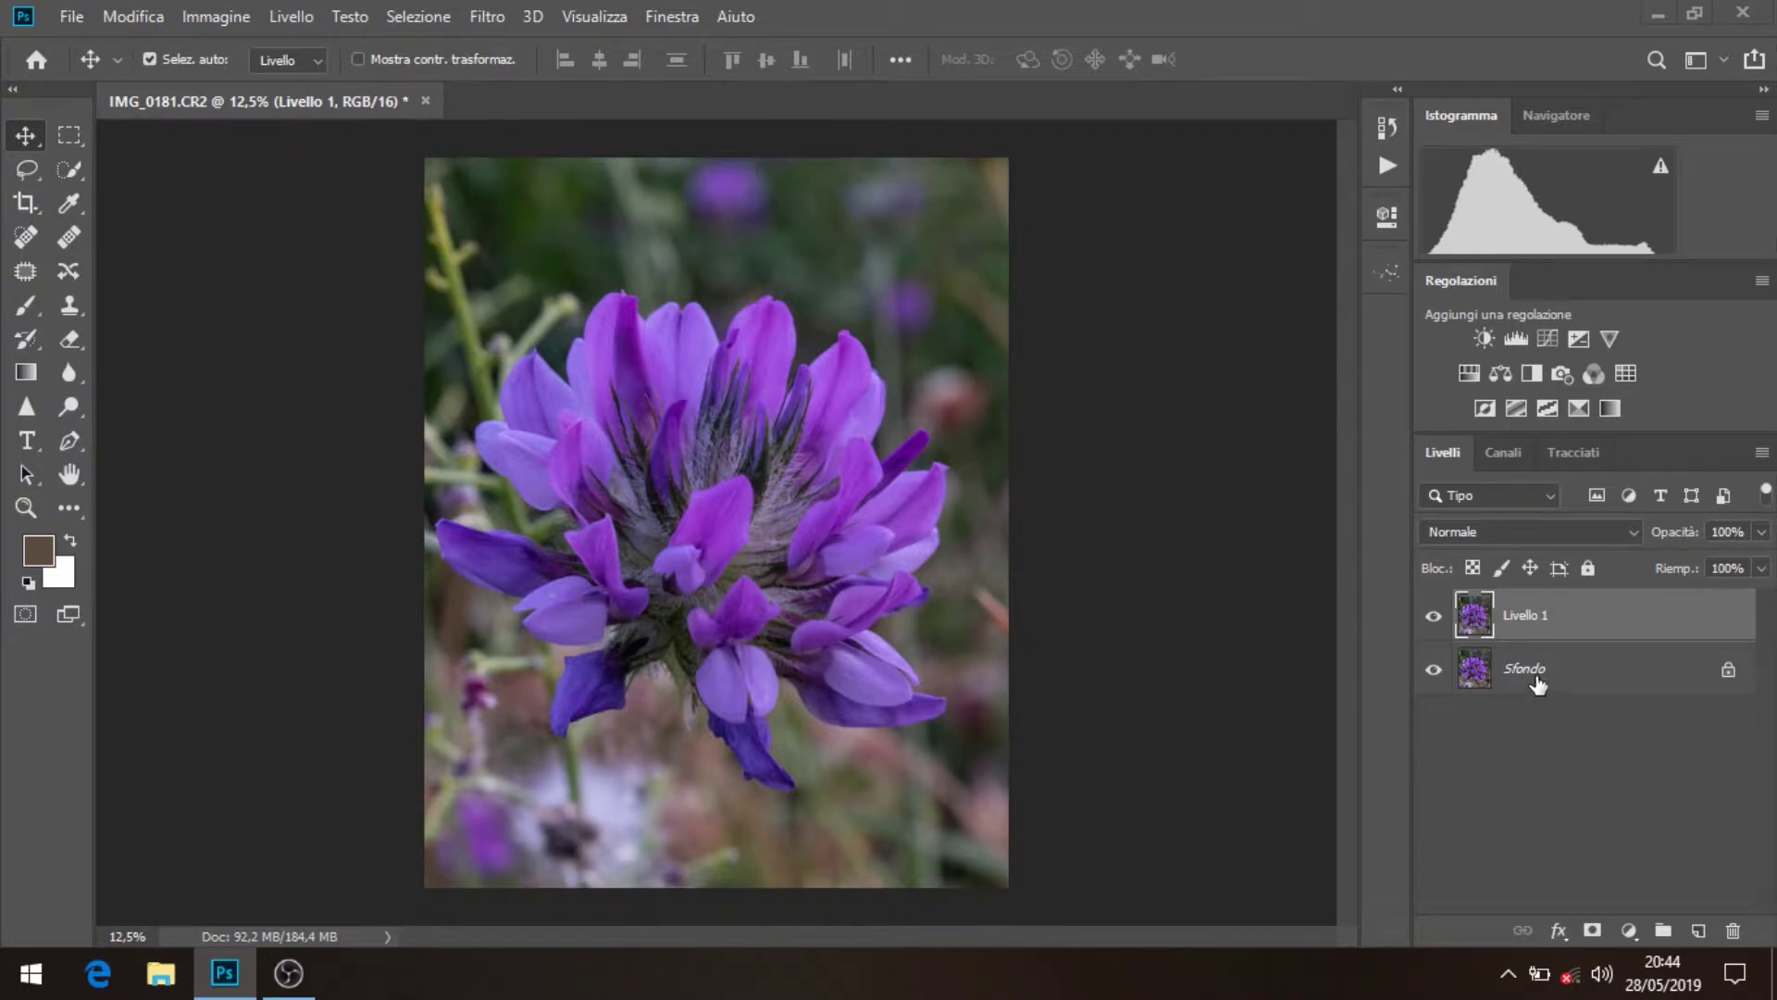
right_click(1518, 683)
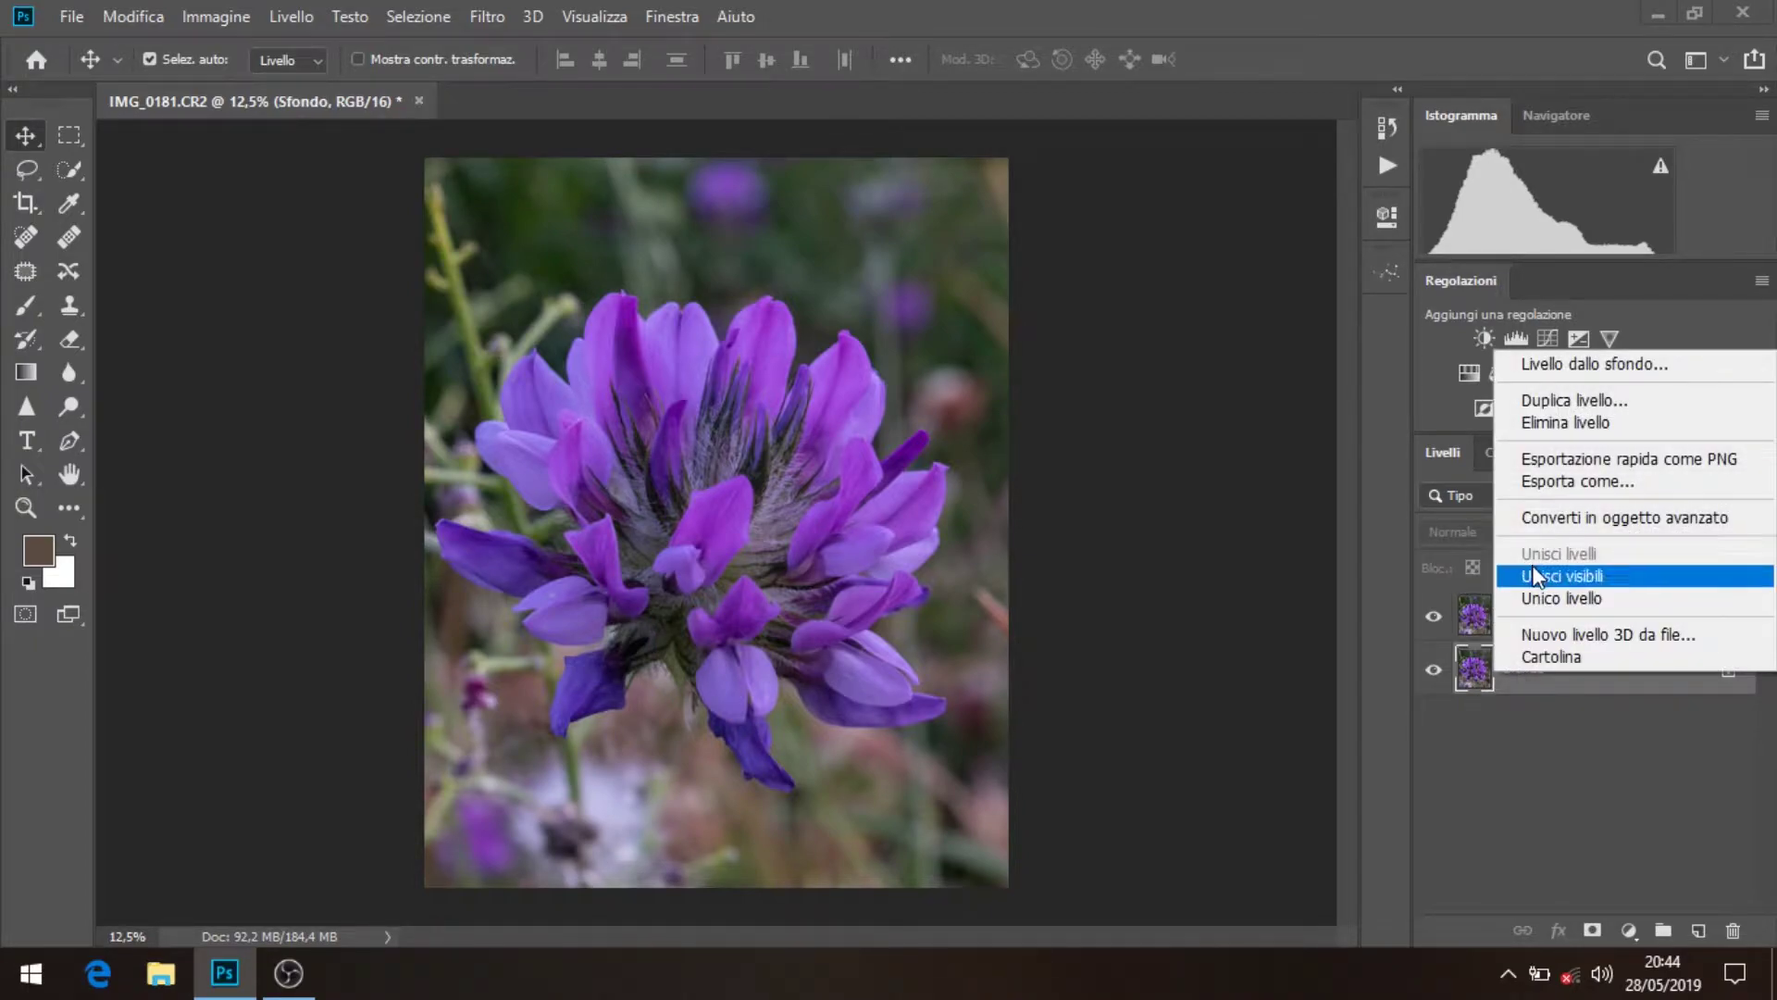
left_click(1569, 405)
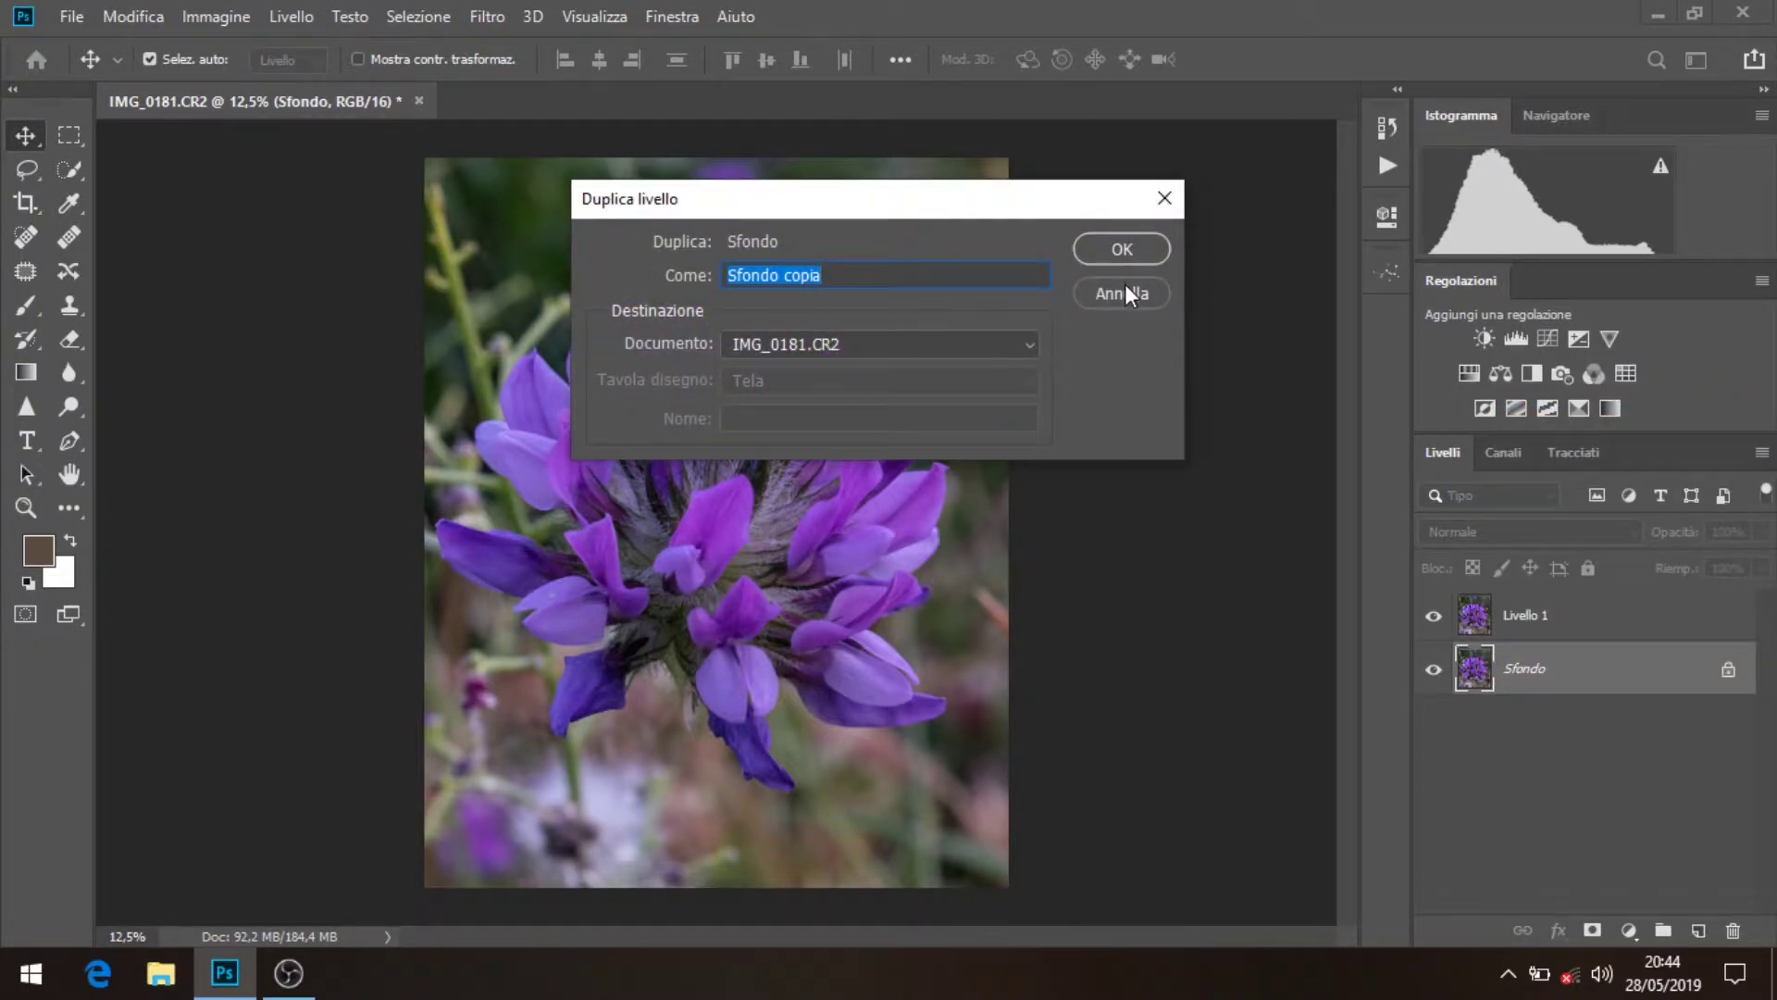
left_click(1127, 294)
Rename the Livello 1 copy to 'disturbo'
left_click(1530, 628)
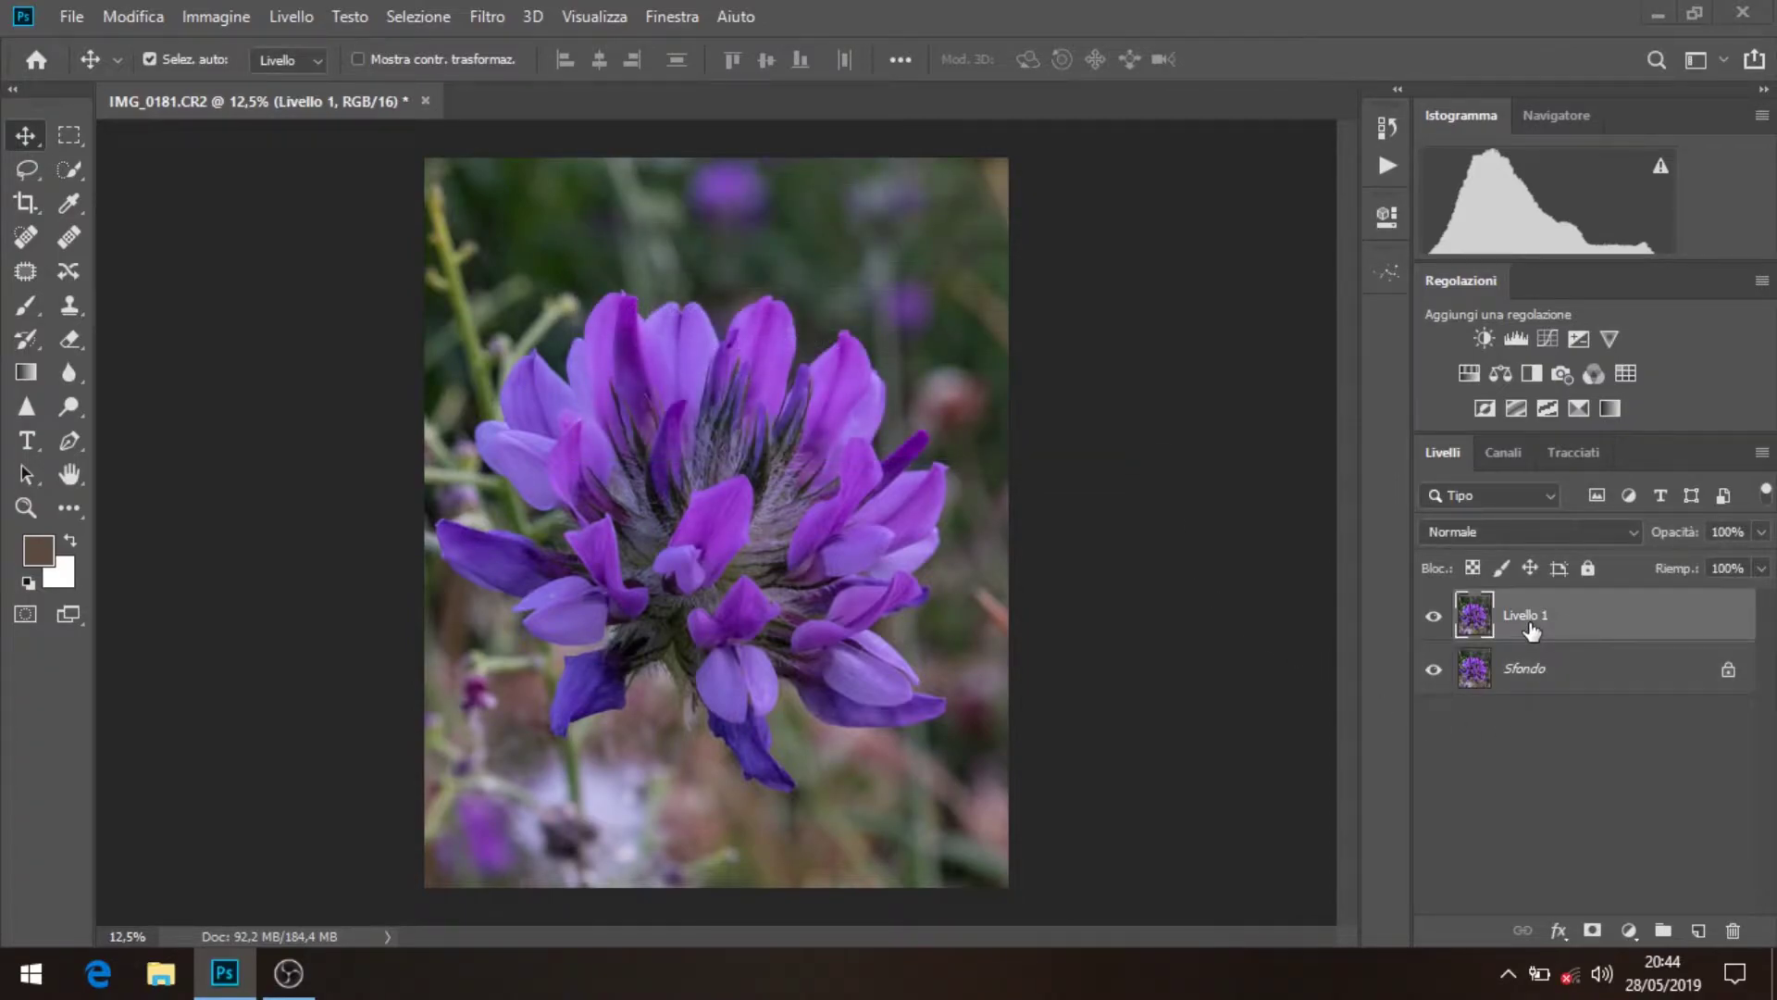
double_click(1541, 618)
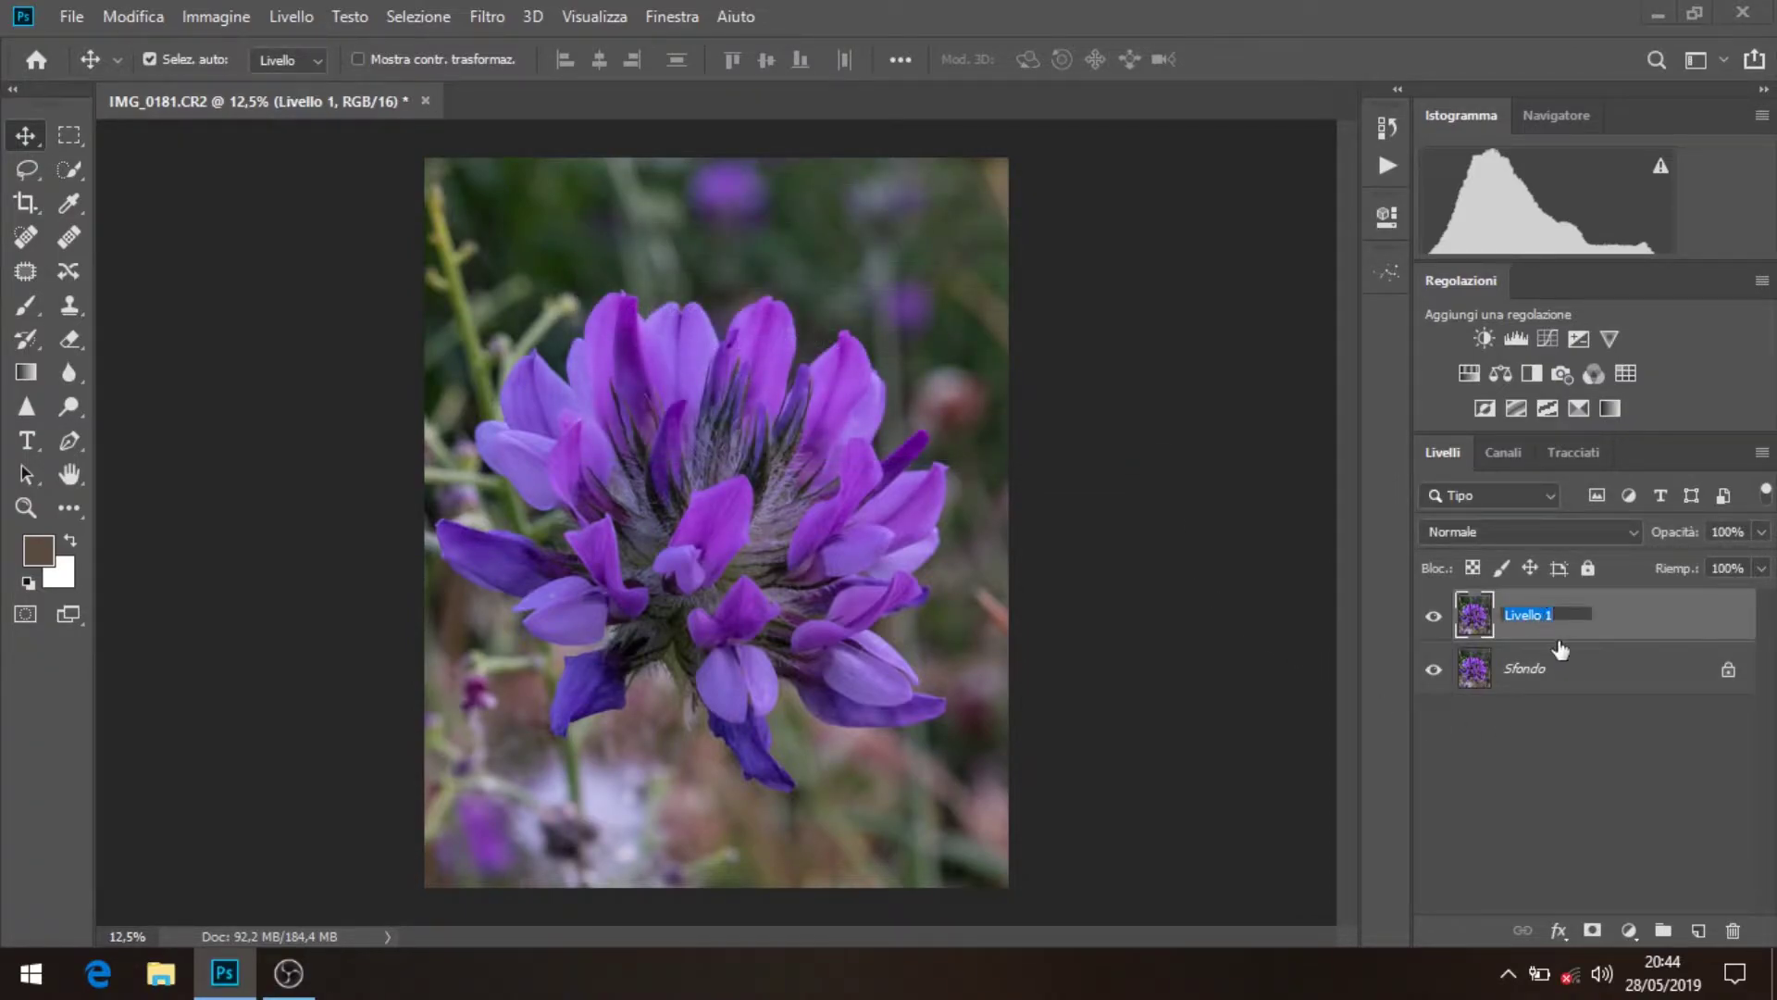
type("disturbo")
key("Return")
left_click(487, 16)
mouse_move(516, 337)
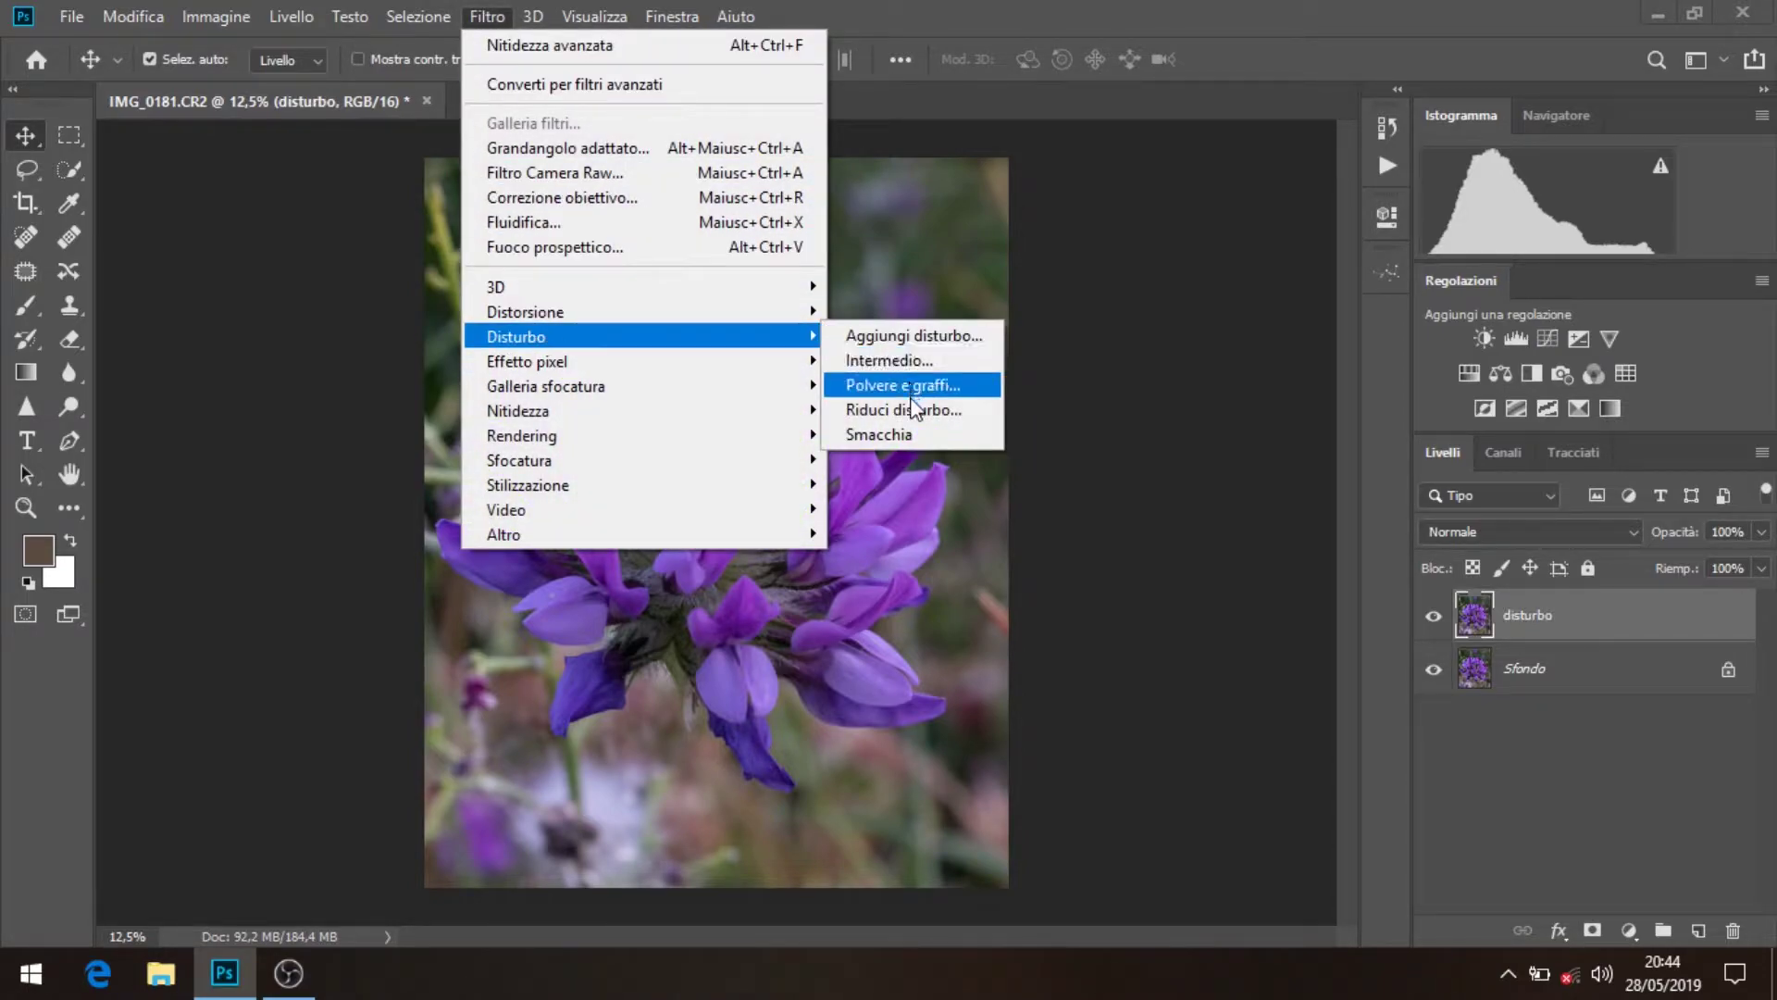
Apply Riduci disturbo with strength 10, 0% preserved detail and 25% colour noise reduction
left_click(913, 410)
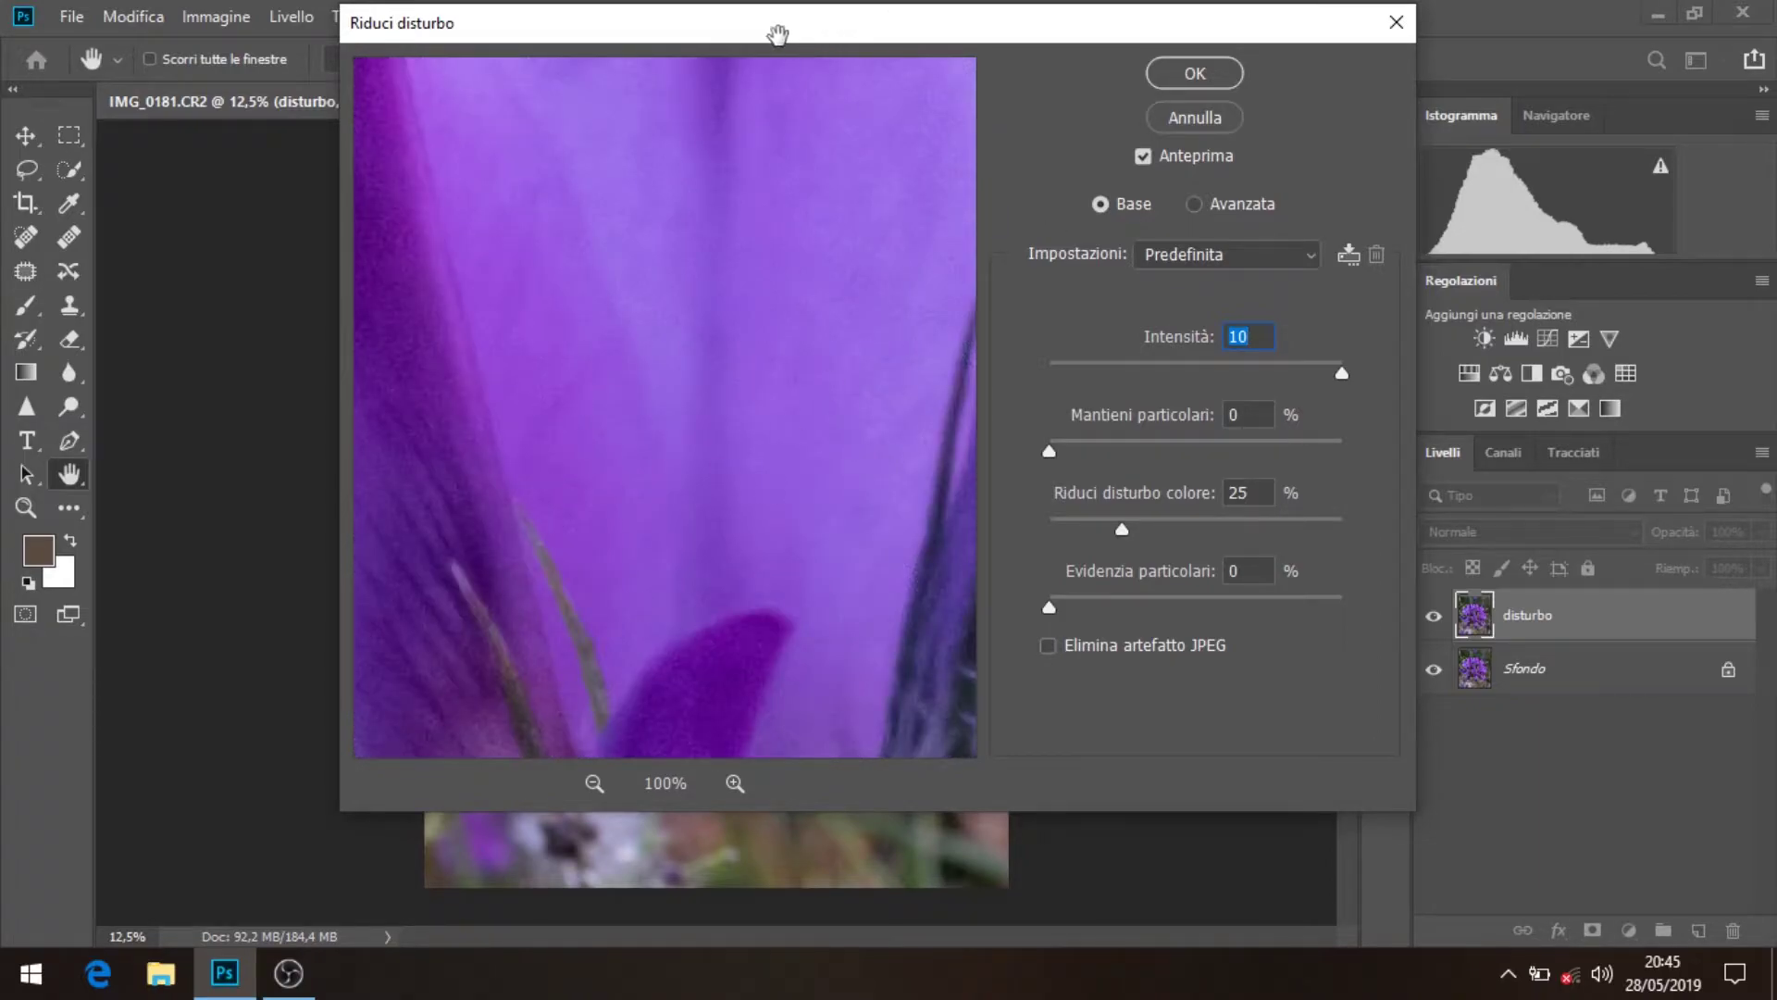
mouse_move(780, 36)
left_mouse_down()
mouse_move(1080, 98)
mouse_move(1231, 95)
left_mouse_up()
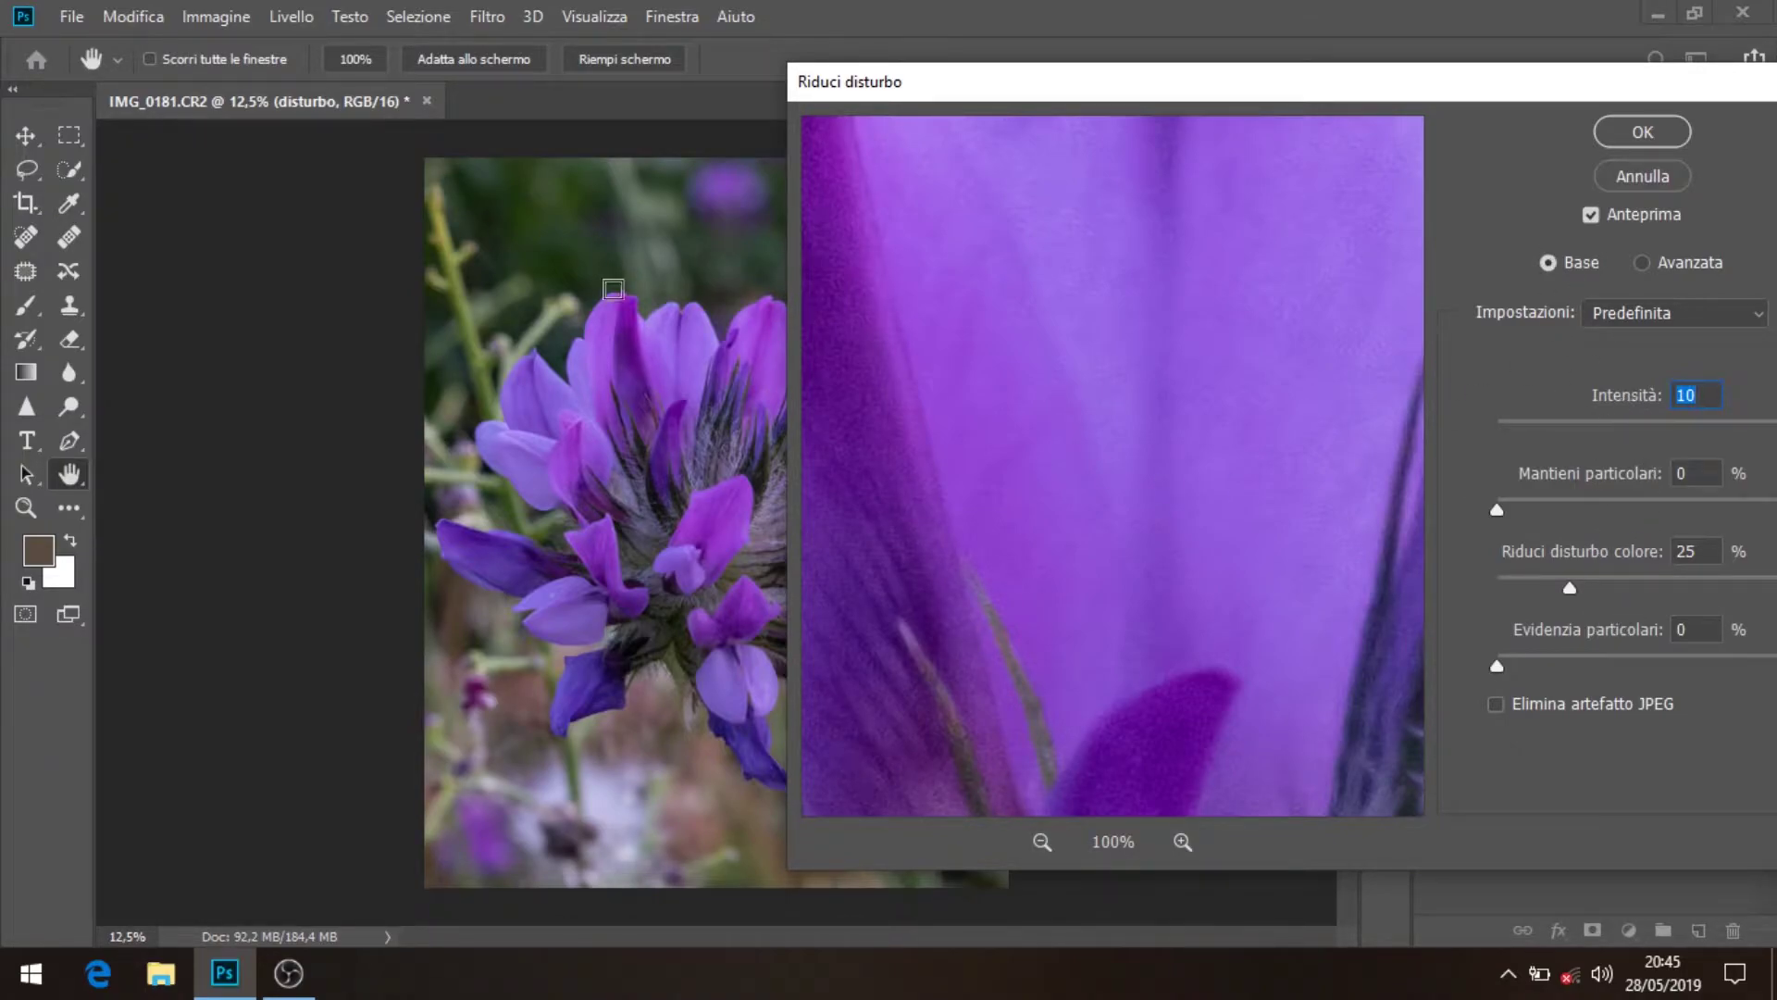
left_click(616, 291)
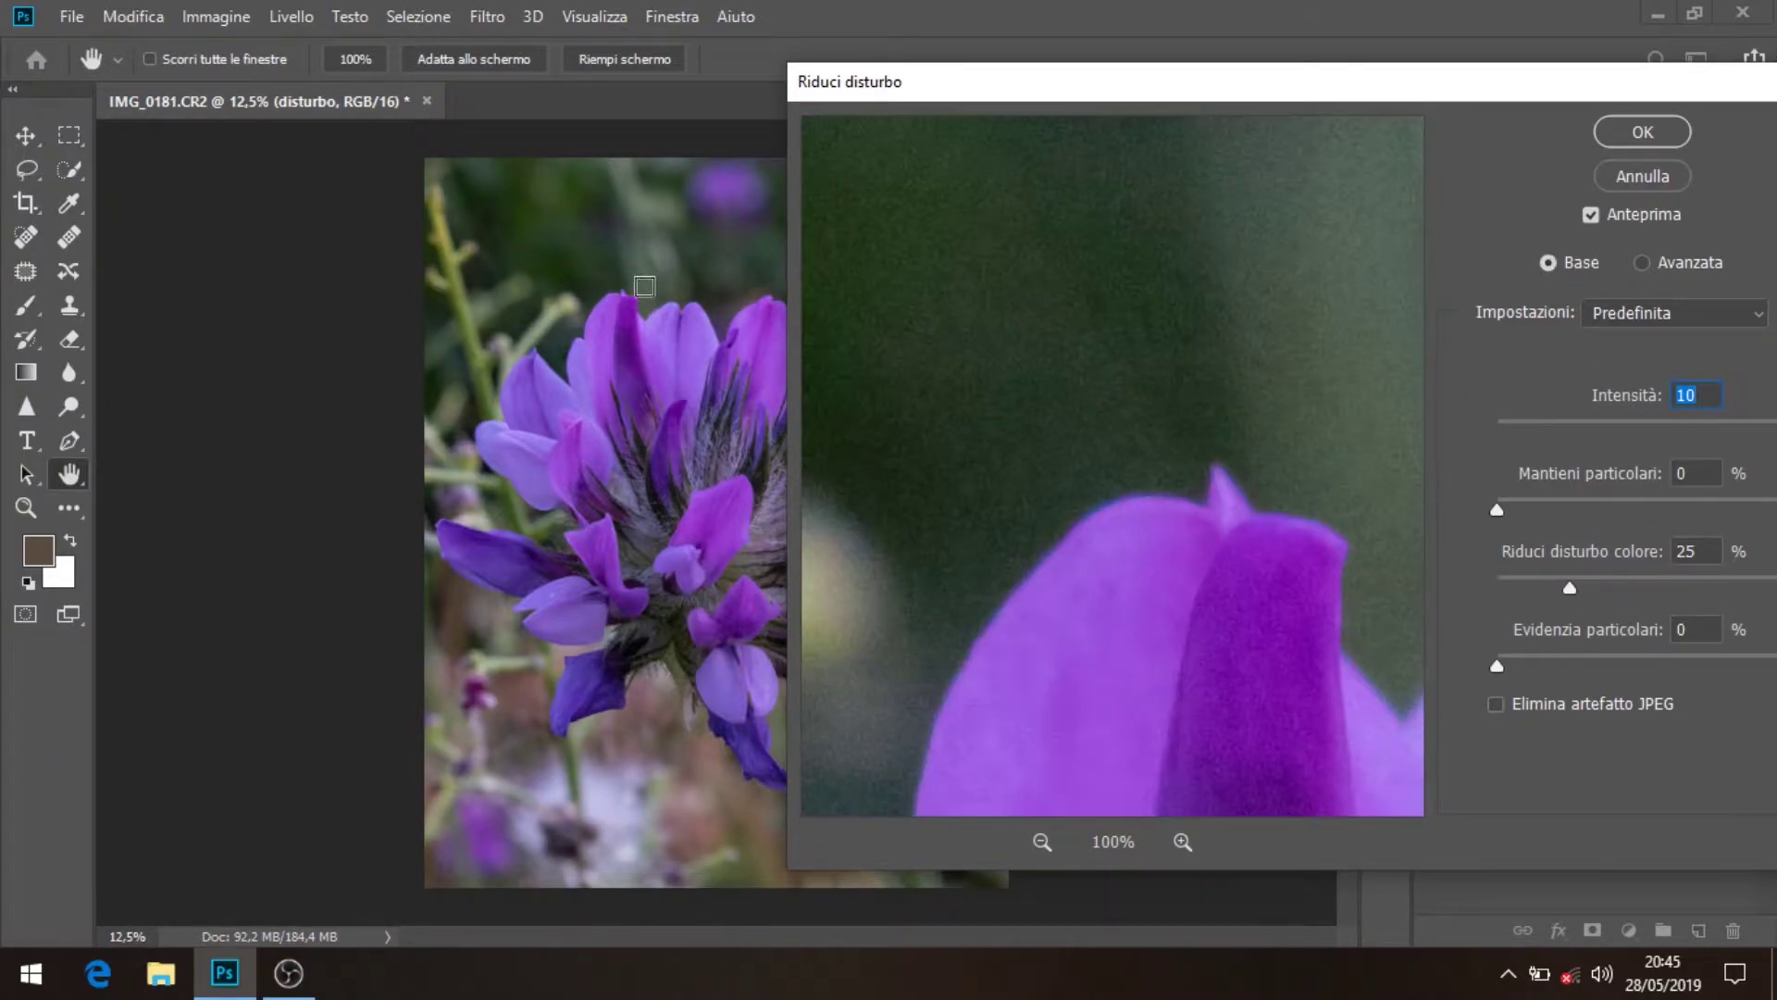
left_click(634, 290)
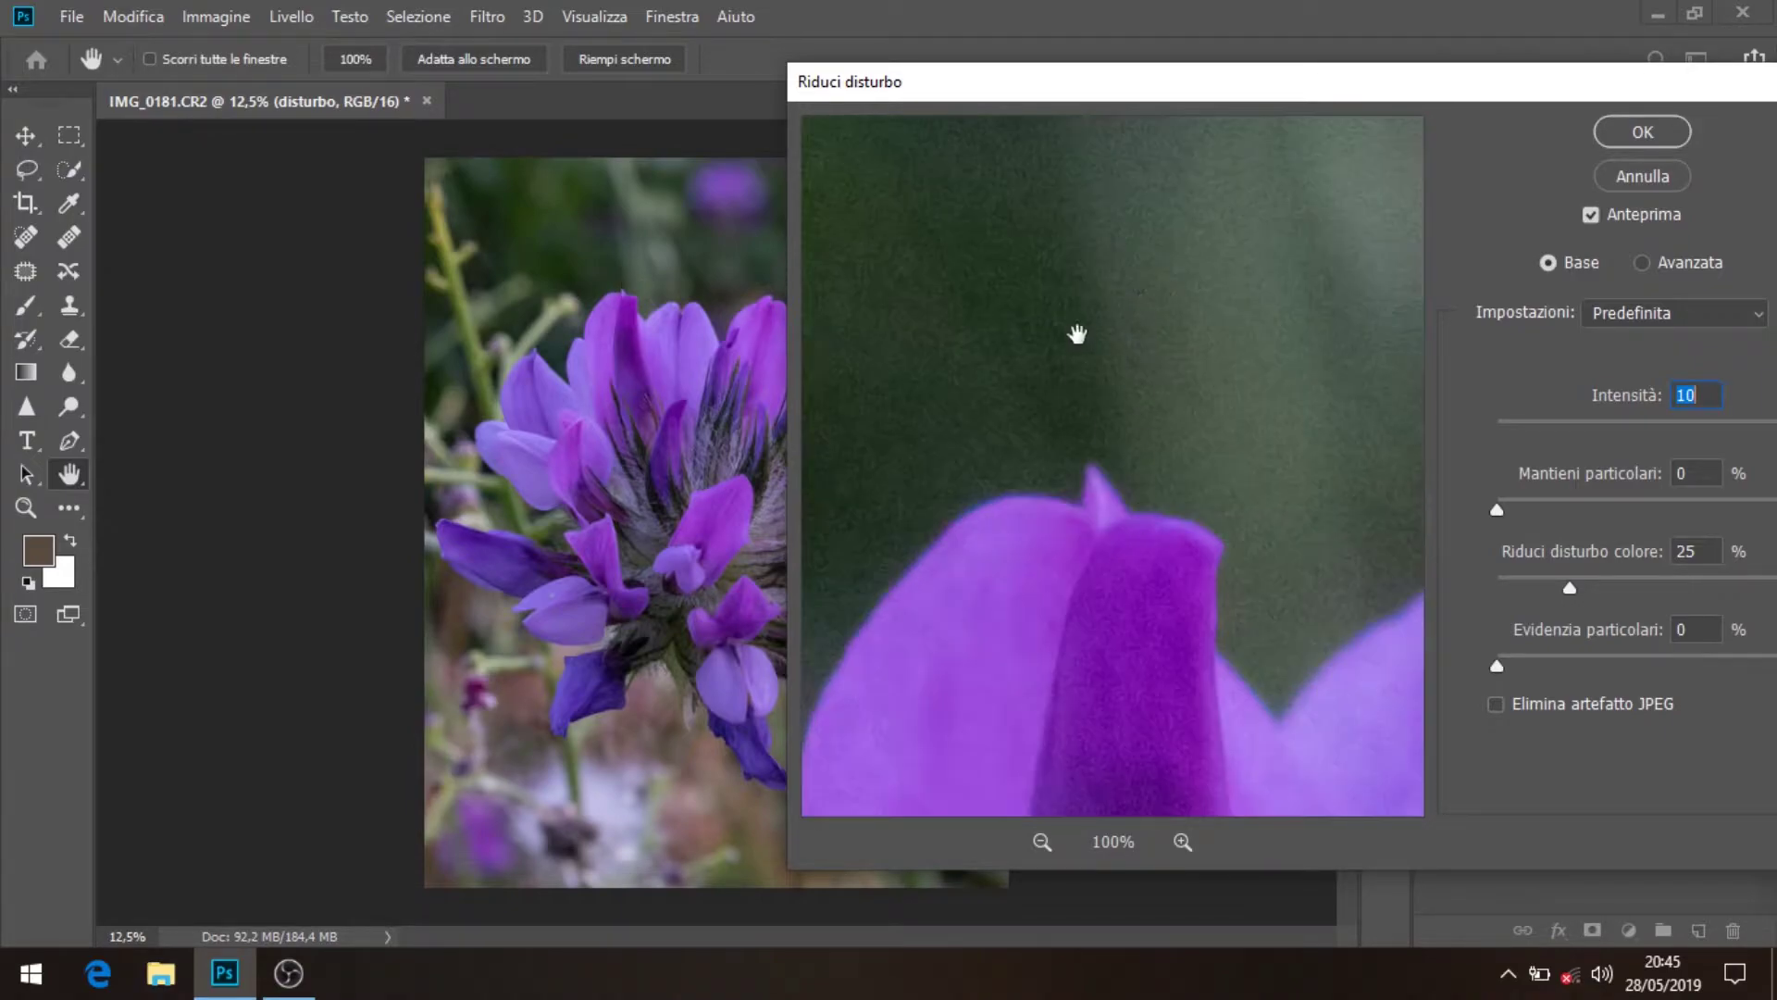
left_click_drag(1403, 98, 1293, 88)
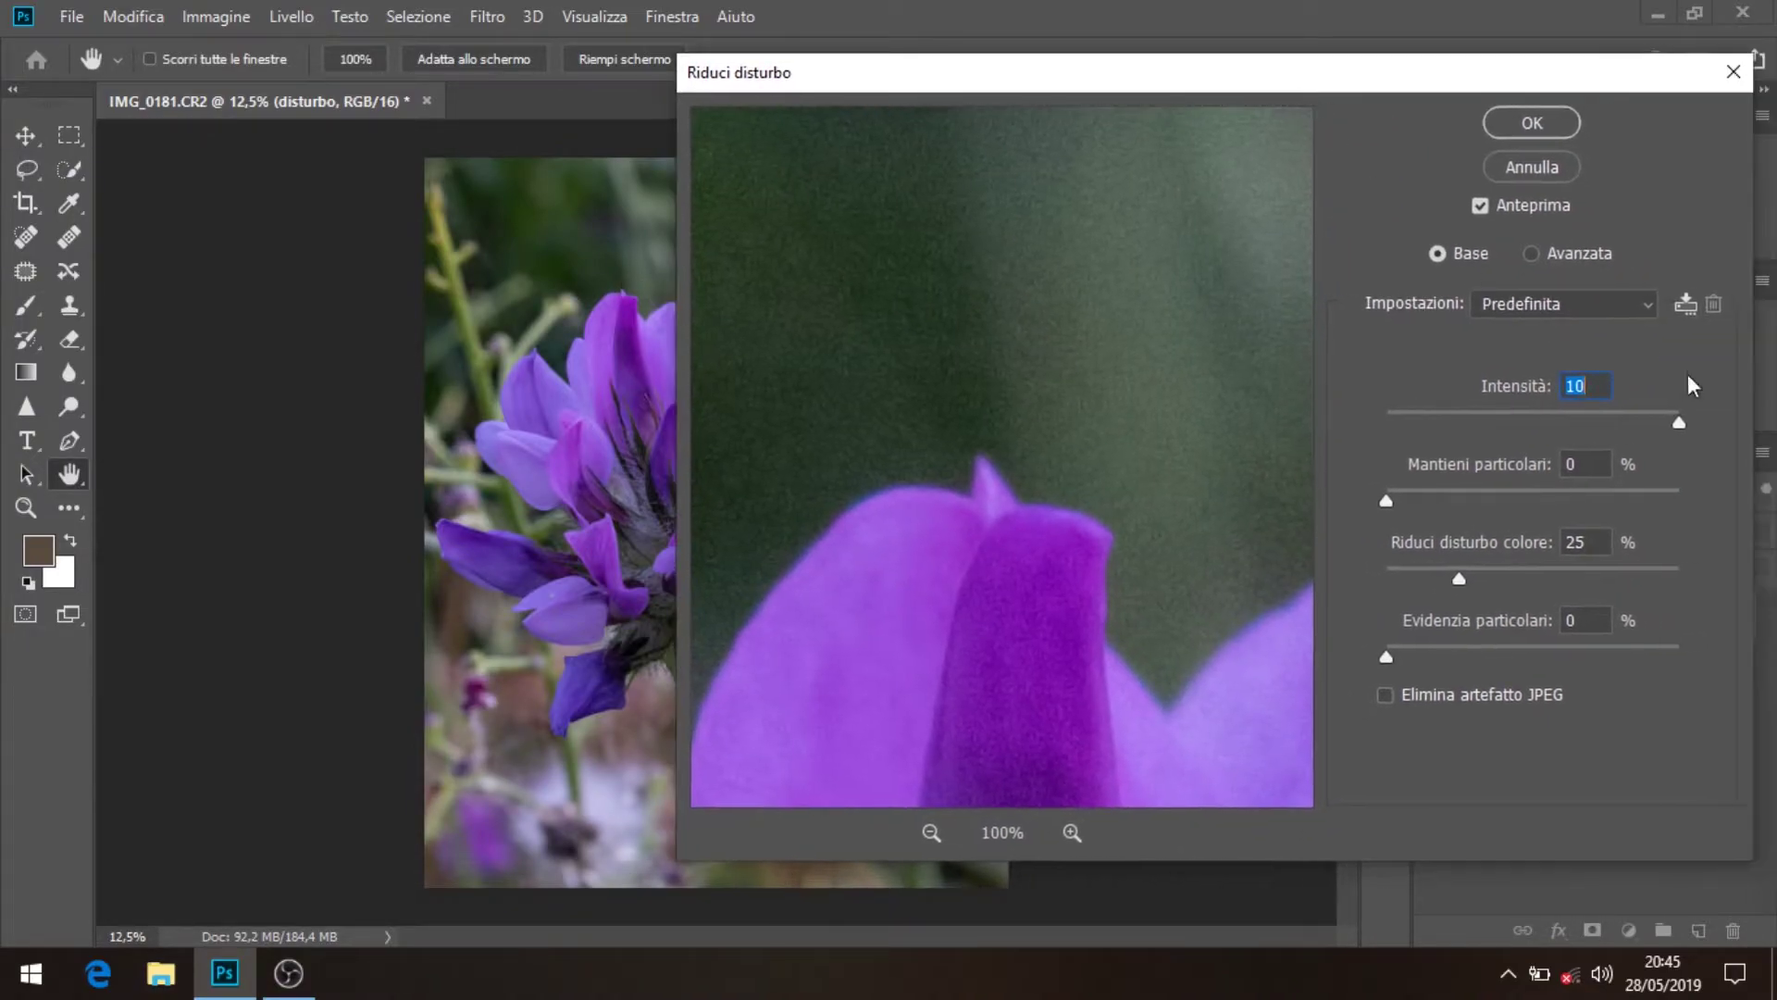
left_click_drag(1489, 433, 1382, 414)
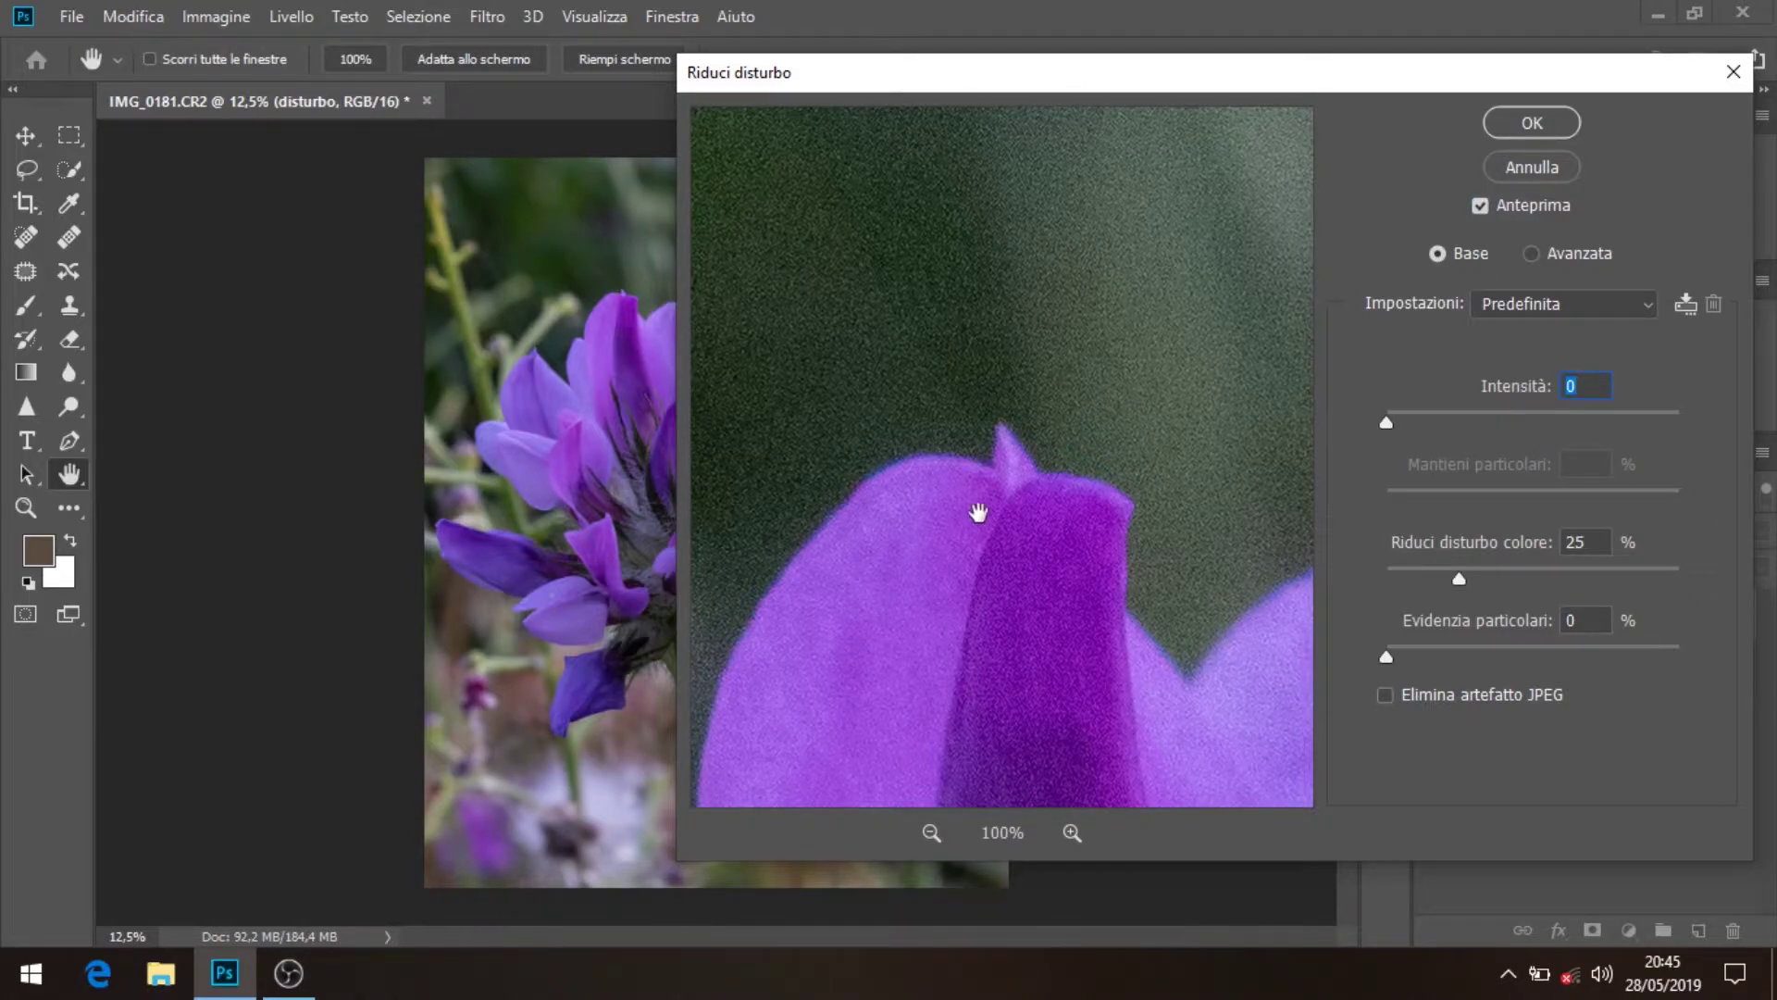
left_click_drag(1386, 425, 1678, 423)
left_click_drag(1386, 500, 1491, 500)
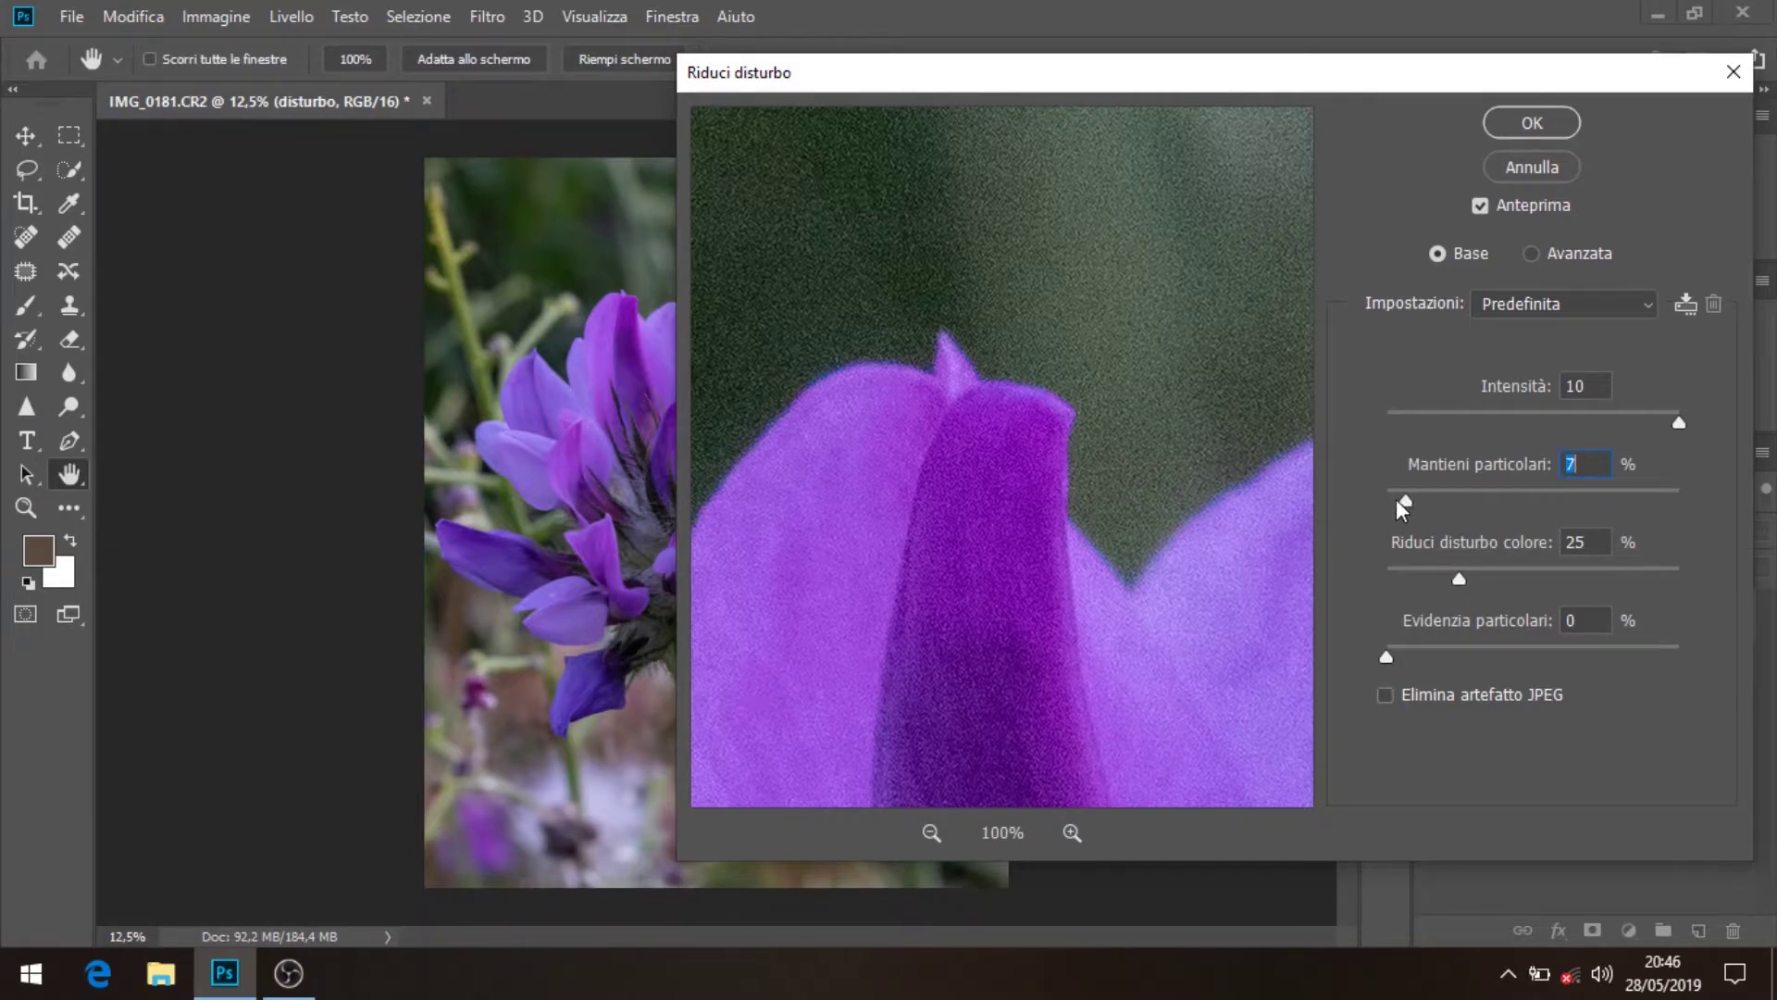
left_click_drag(1396, 500, 1394, 505)
left_click(1554, 128)
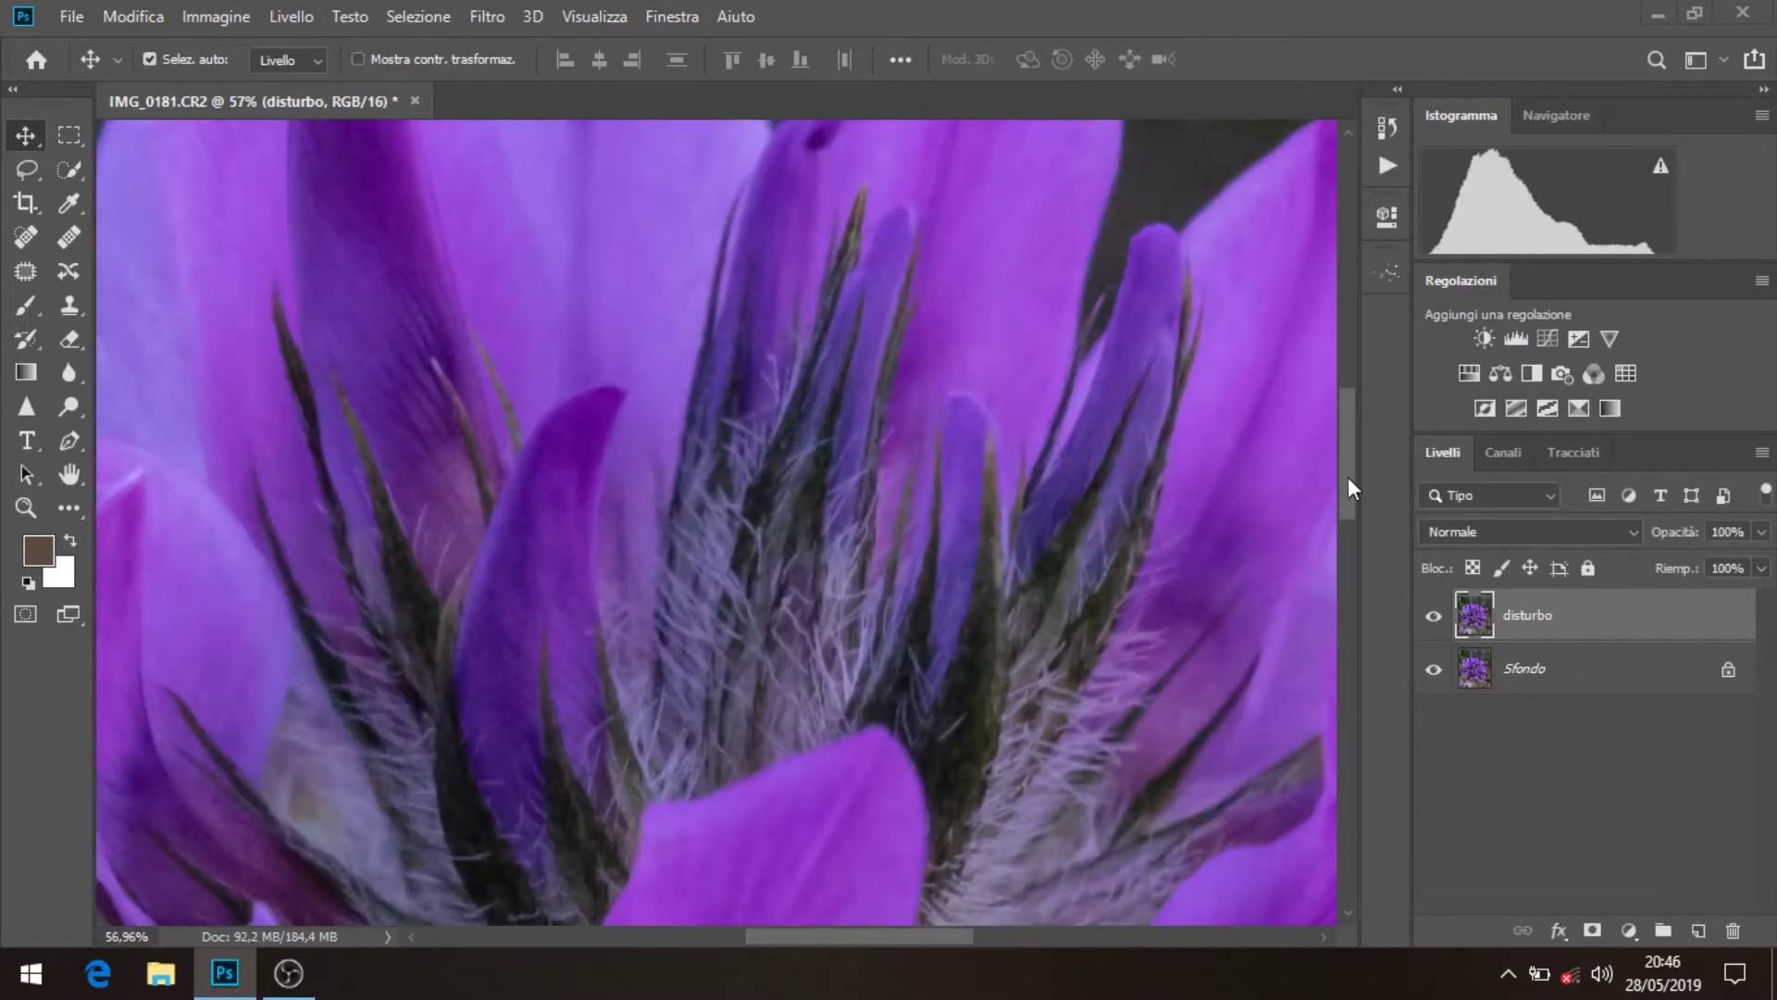
Toggle the disturbo layer's visibility to compare the photo before and after denoising
left_click_drag(1348, 476, 1346, 393)
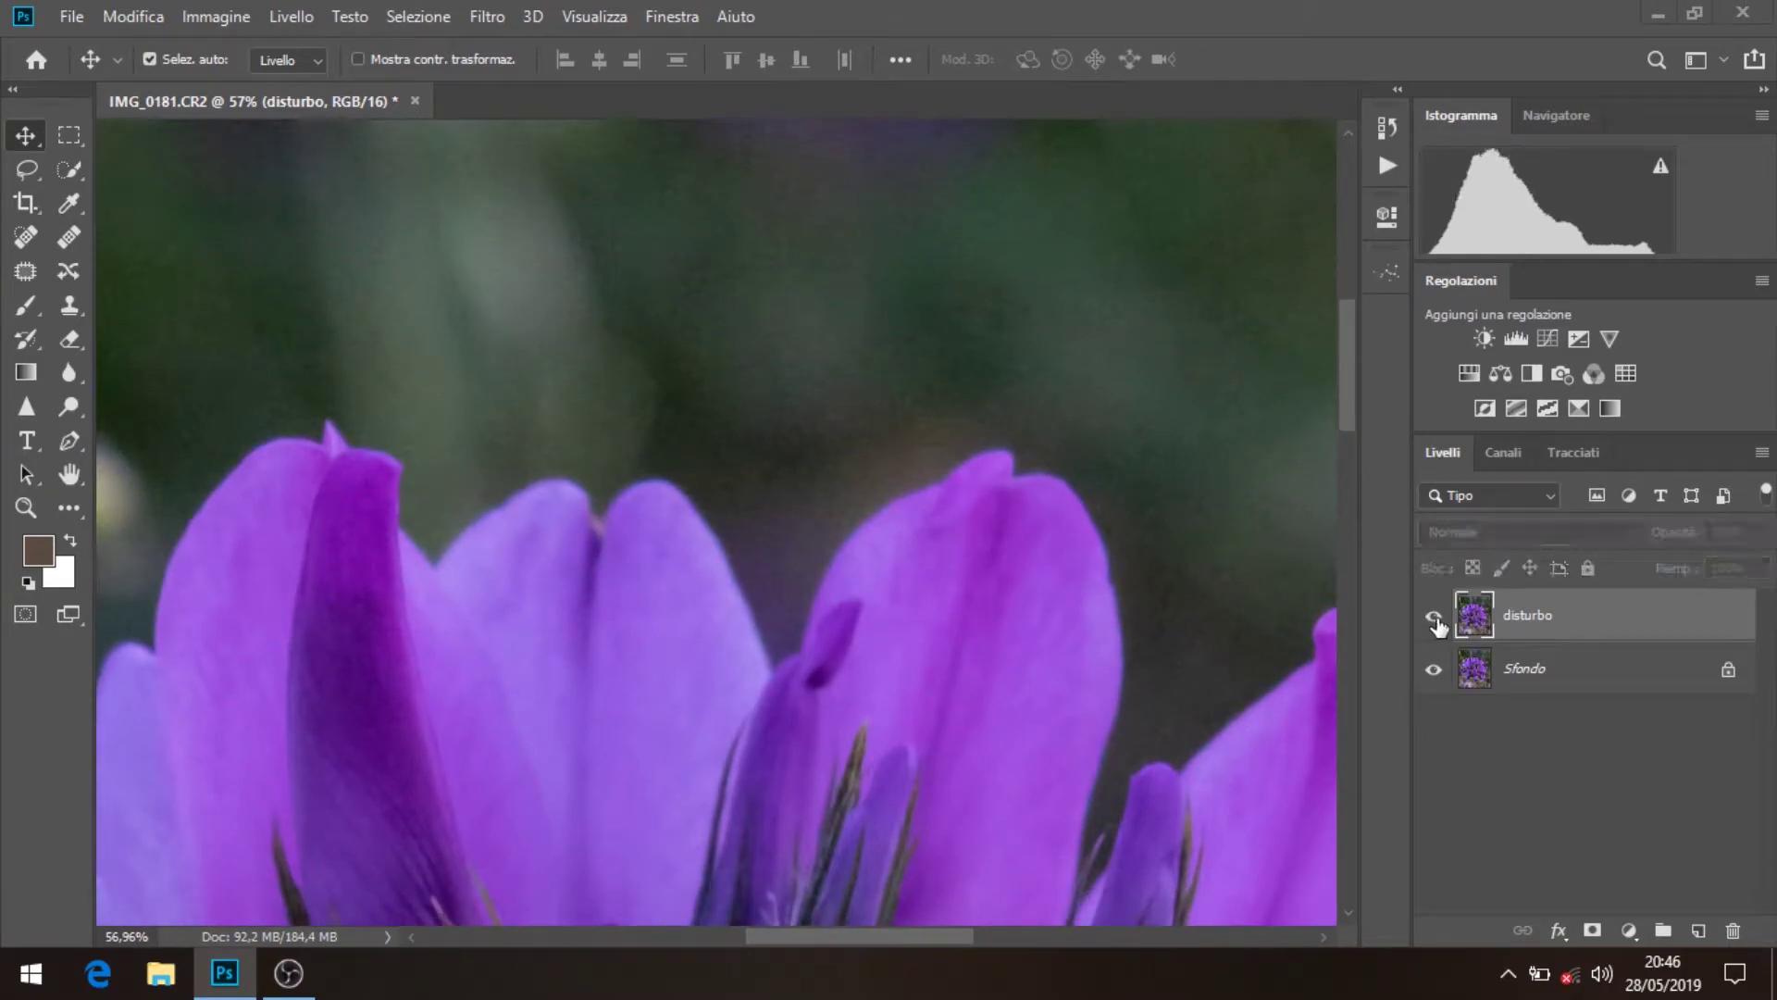
left_click(1434, 617)
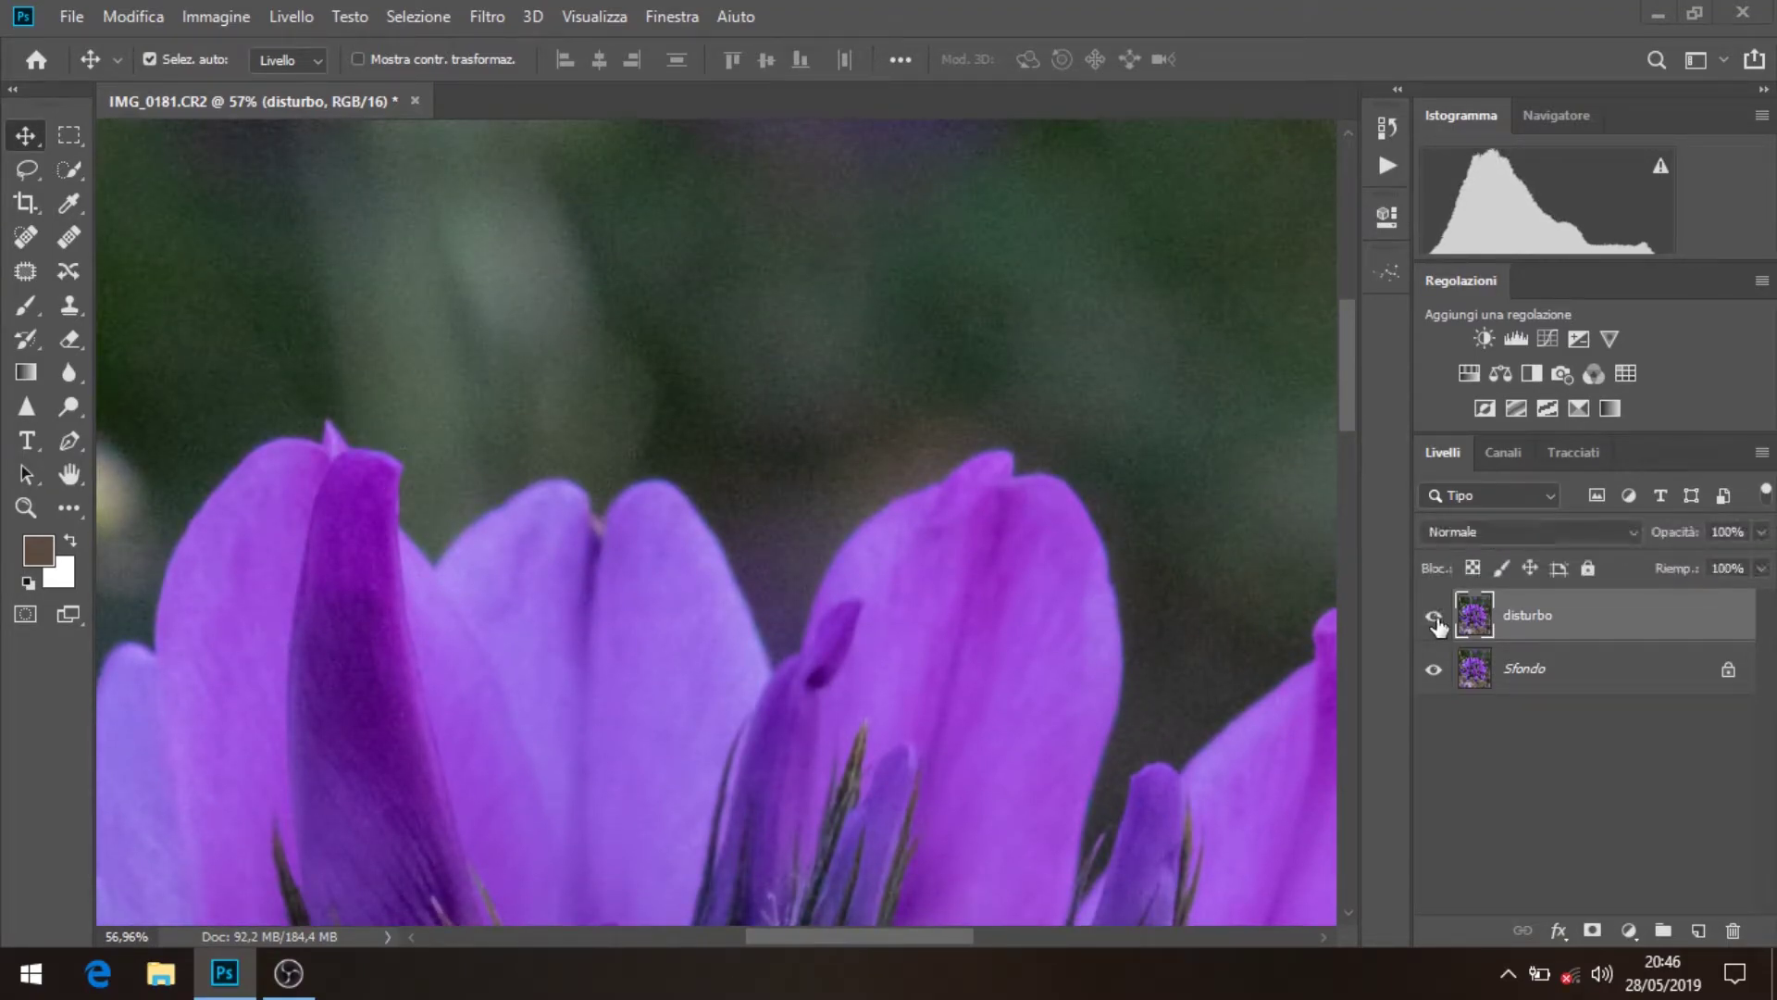
left_click(1434, 618)
left_click_drag(1351, 404, 1352, 472)
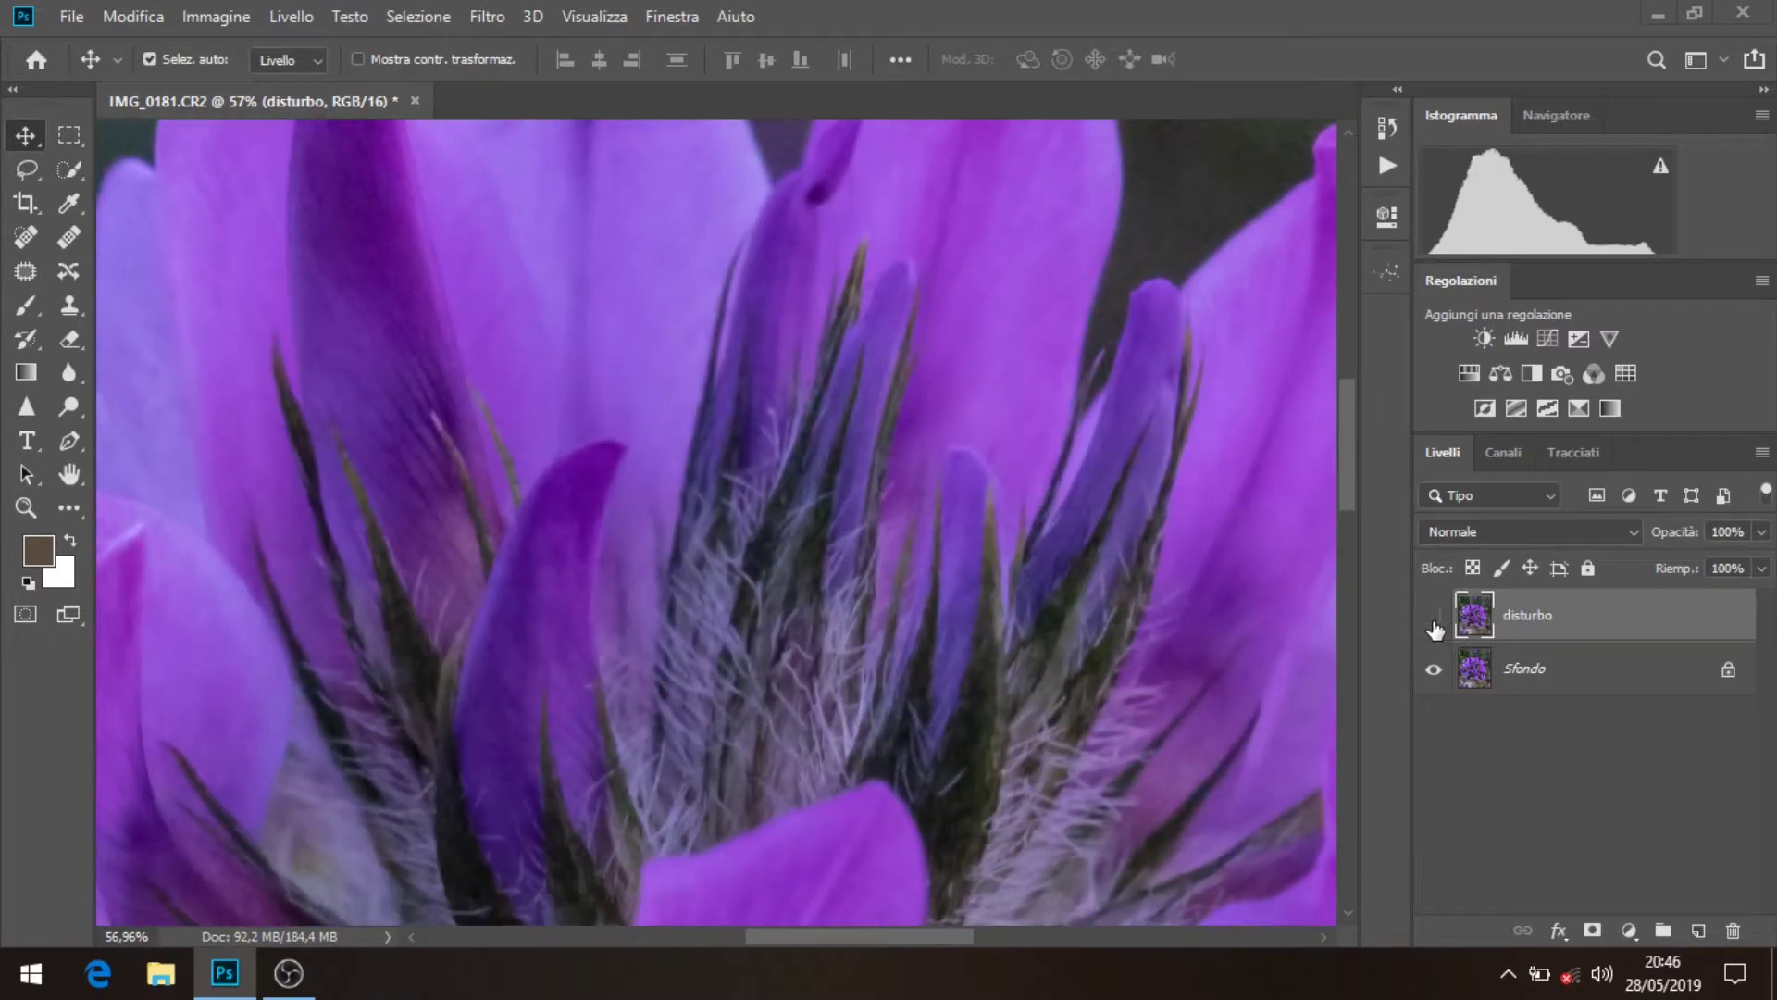
left_click(1434, 618)
Flatten the image into Sfondo and duplicate it as Livello 1
right_click(1549, 687)
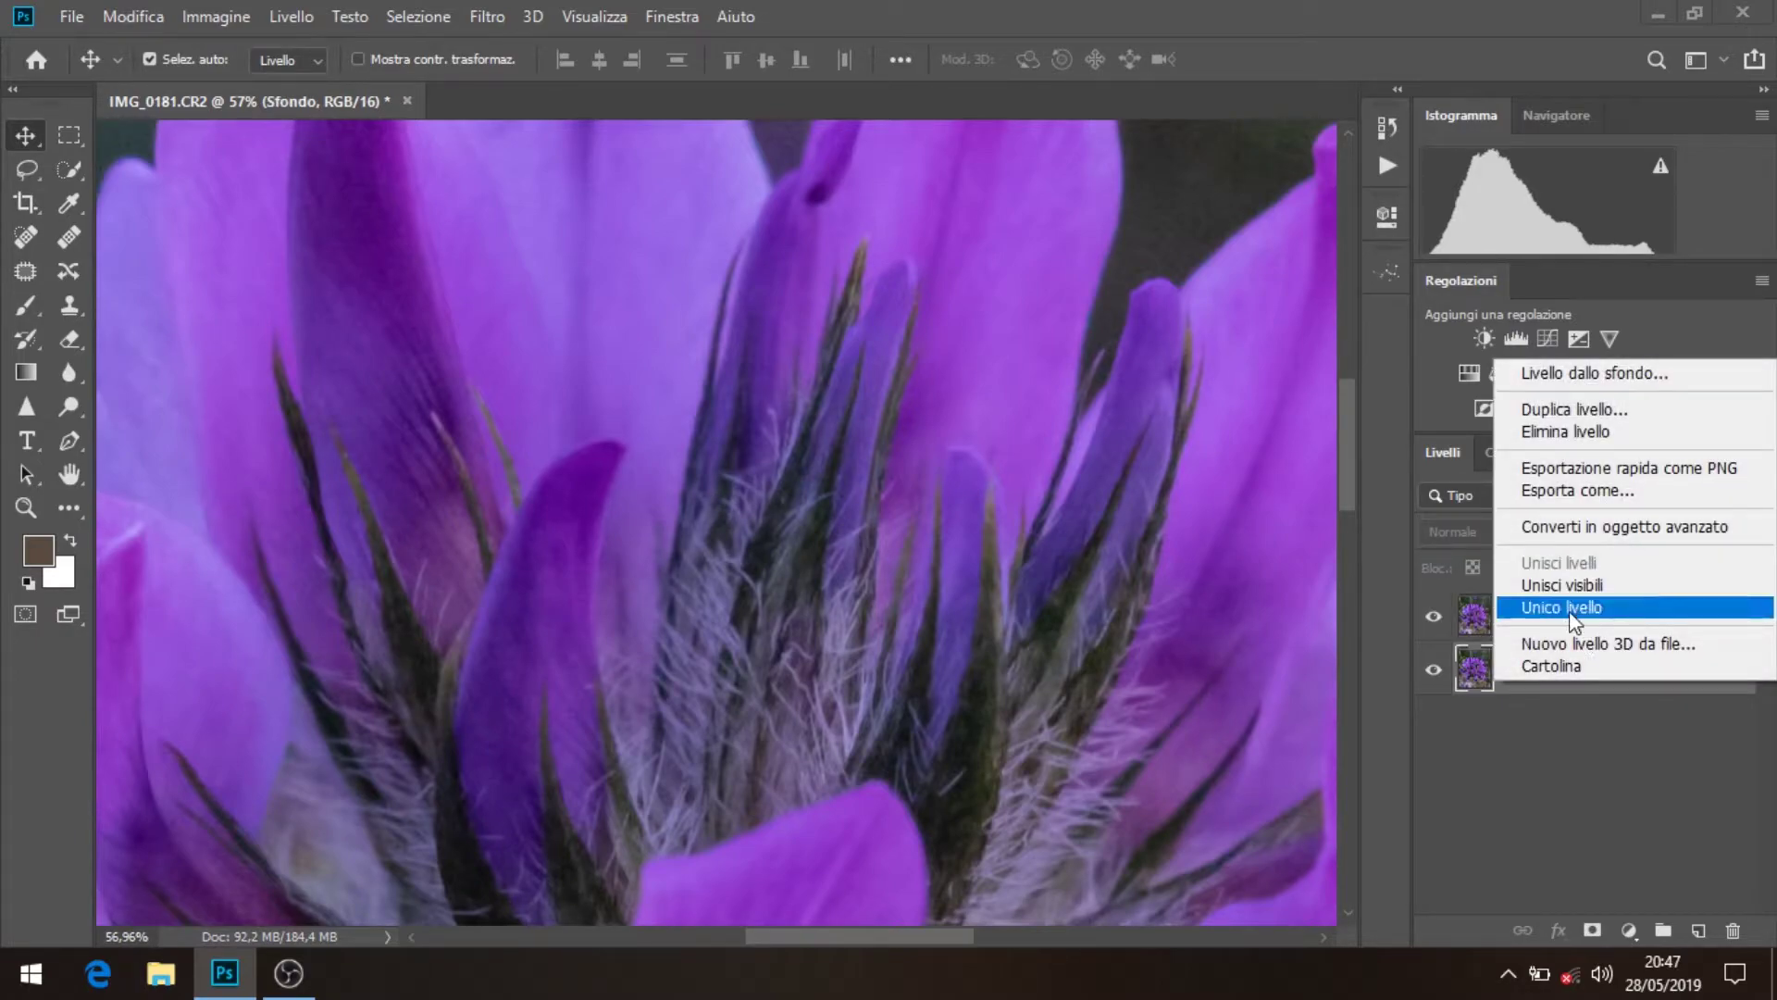
left_click(1571, 613)
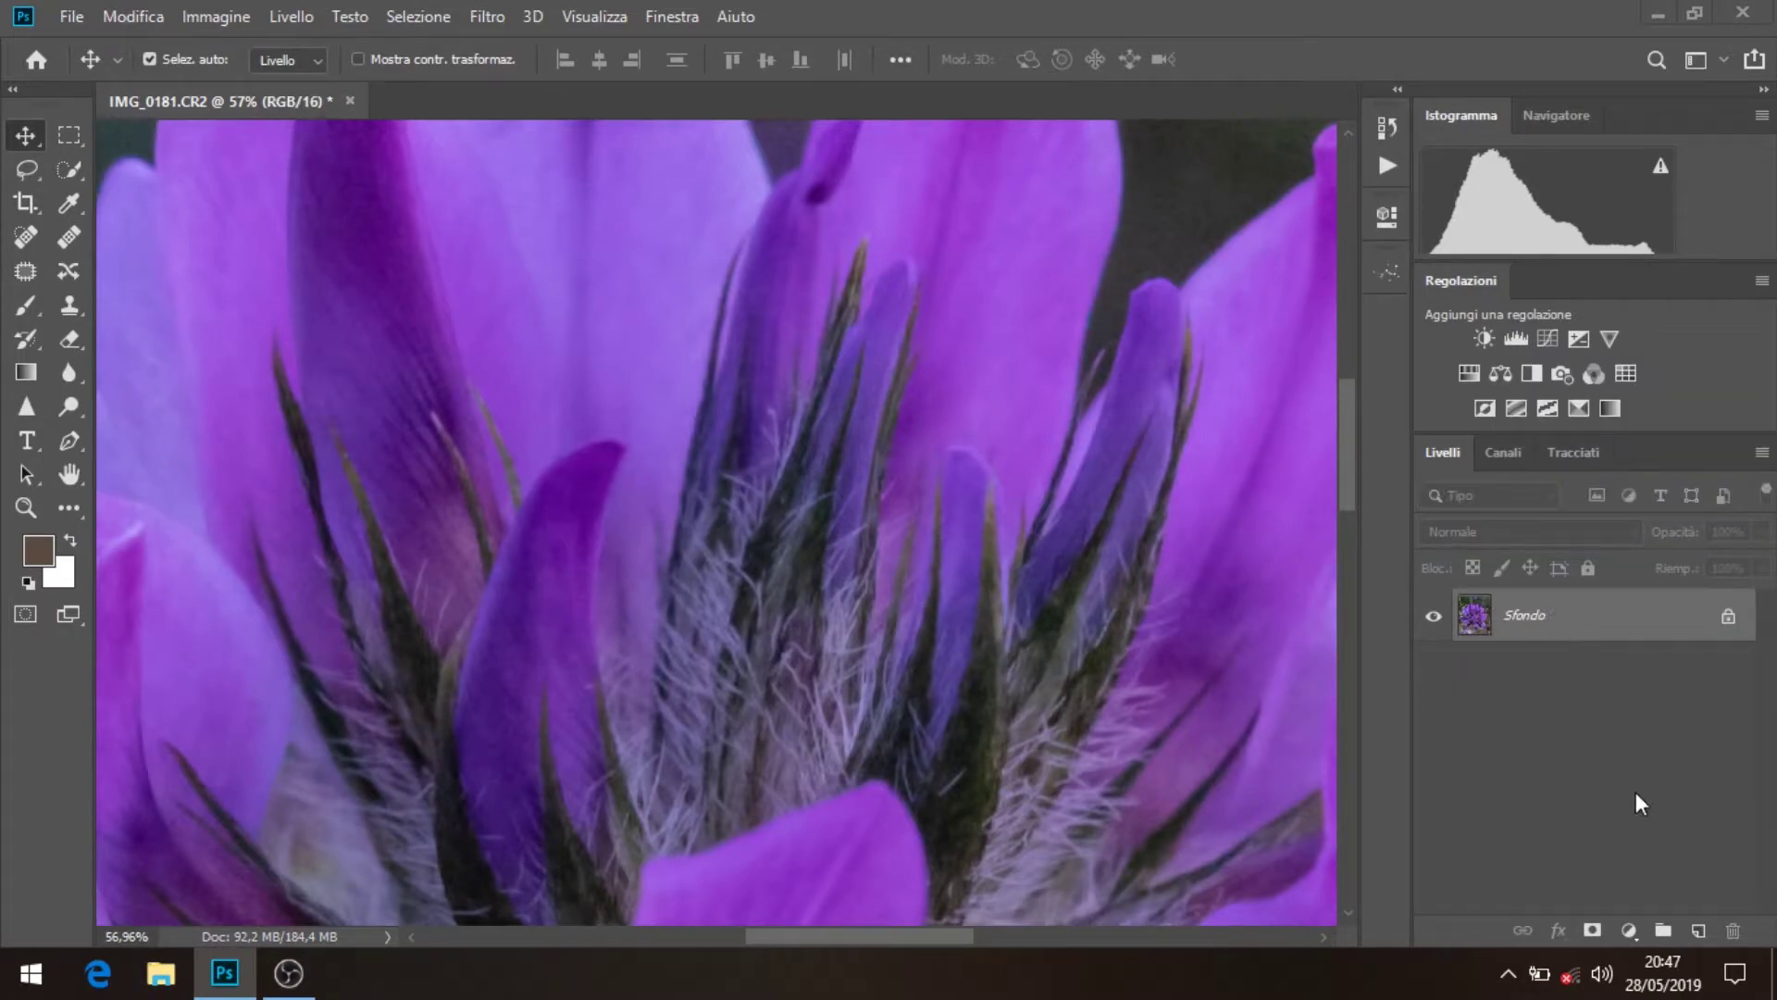
key("ctrl+j")
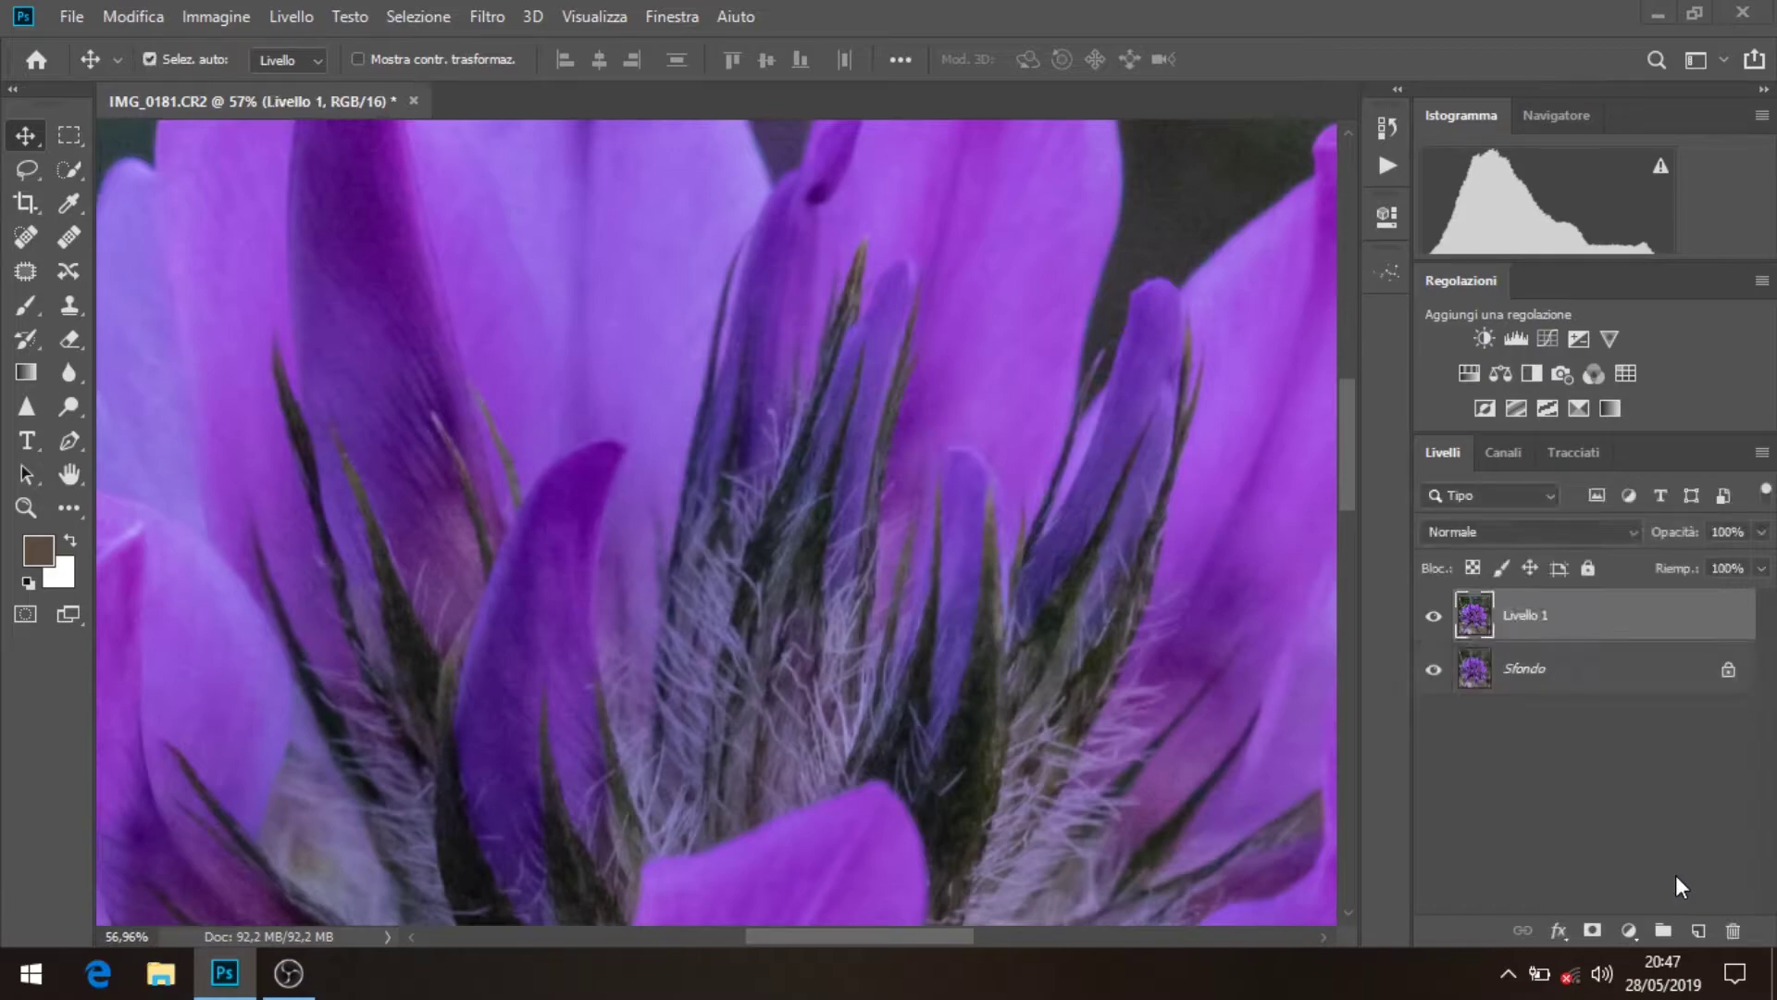
left_click(487, 15)
mouse_move(519, 459)
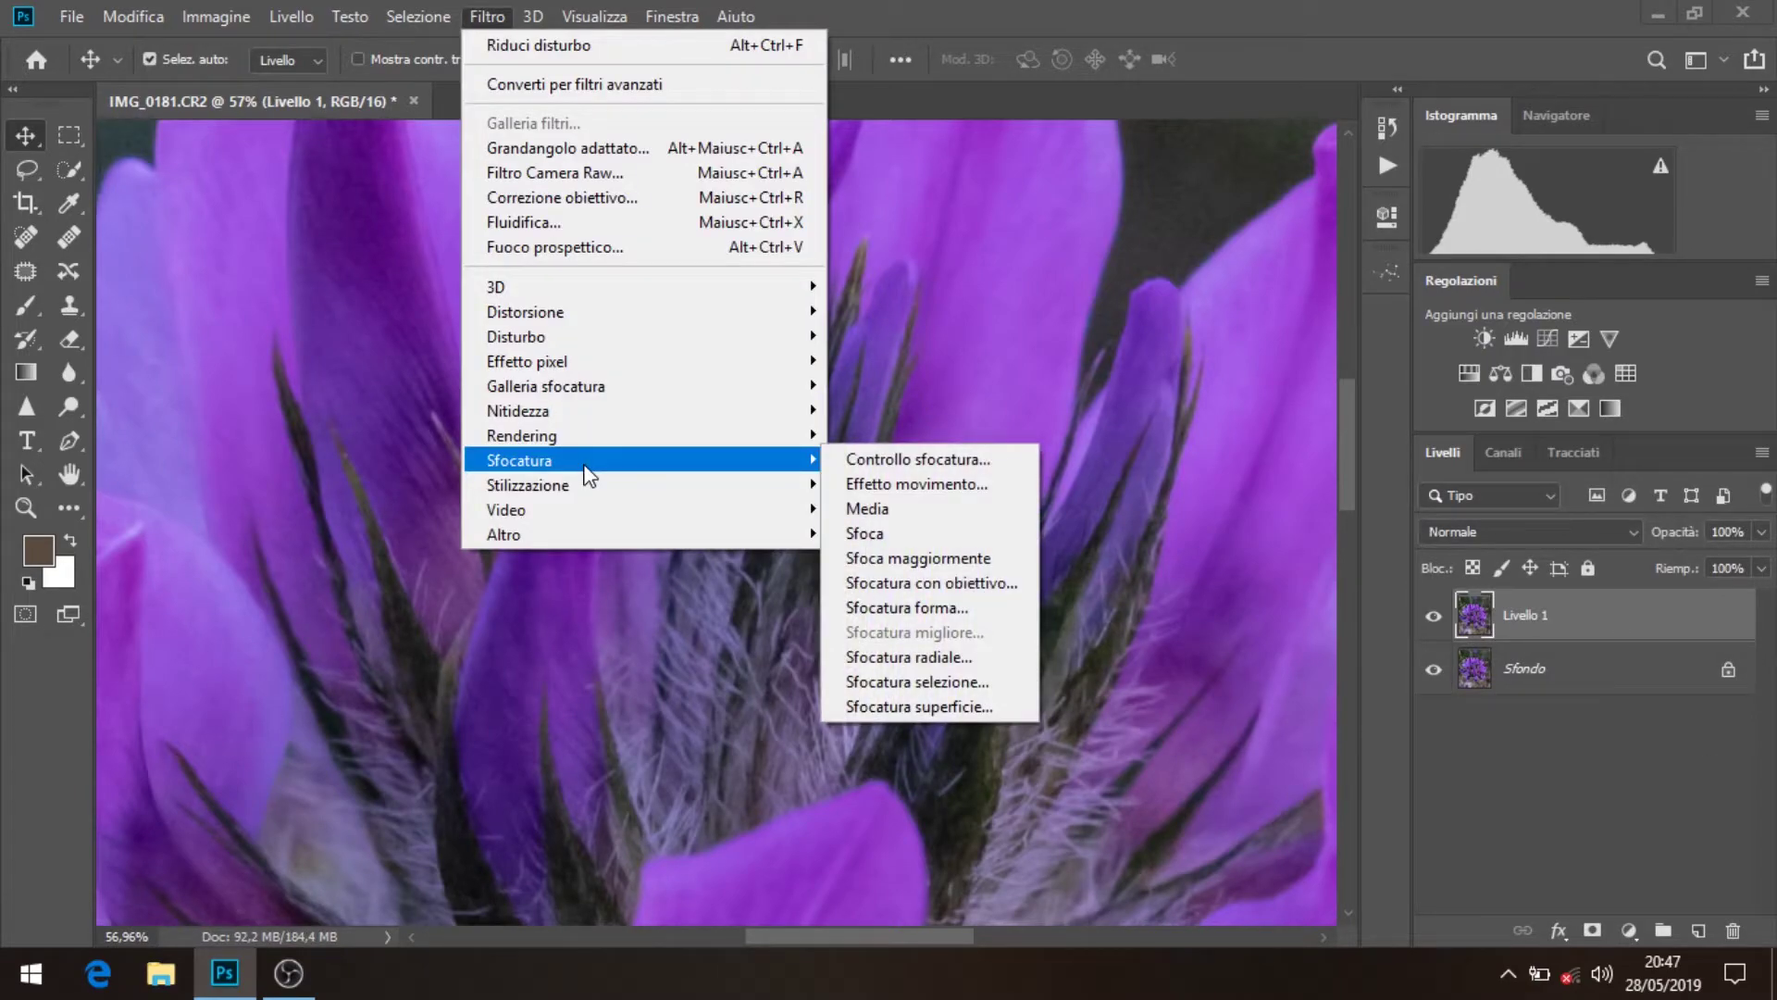
Apply Sfocatura superficie to Livello 1 with radius about 4 px and threshold 10 levels
left_click(919, 706)
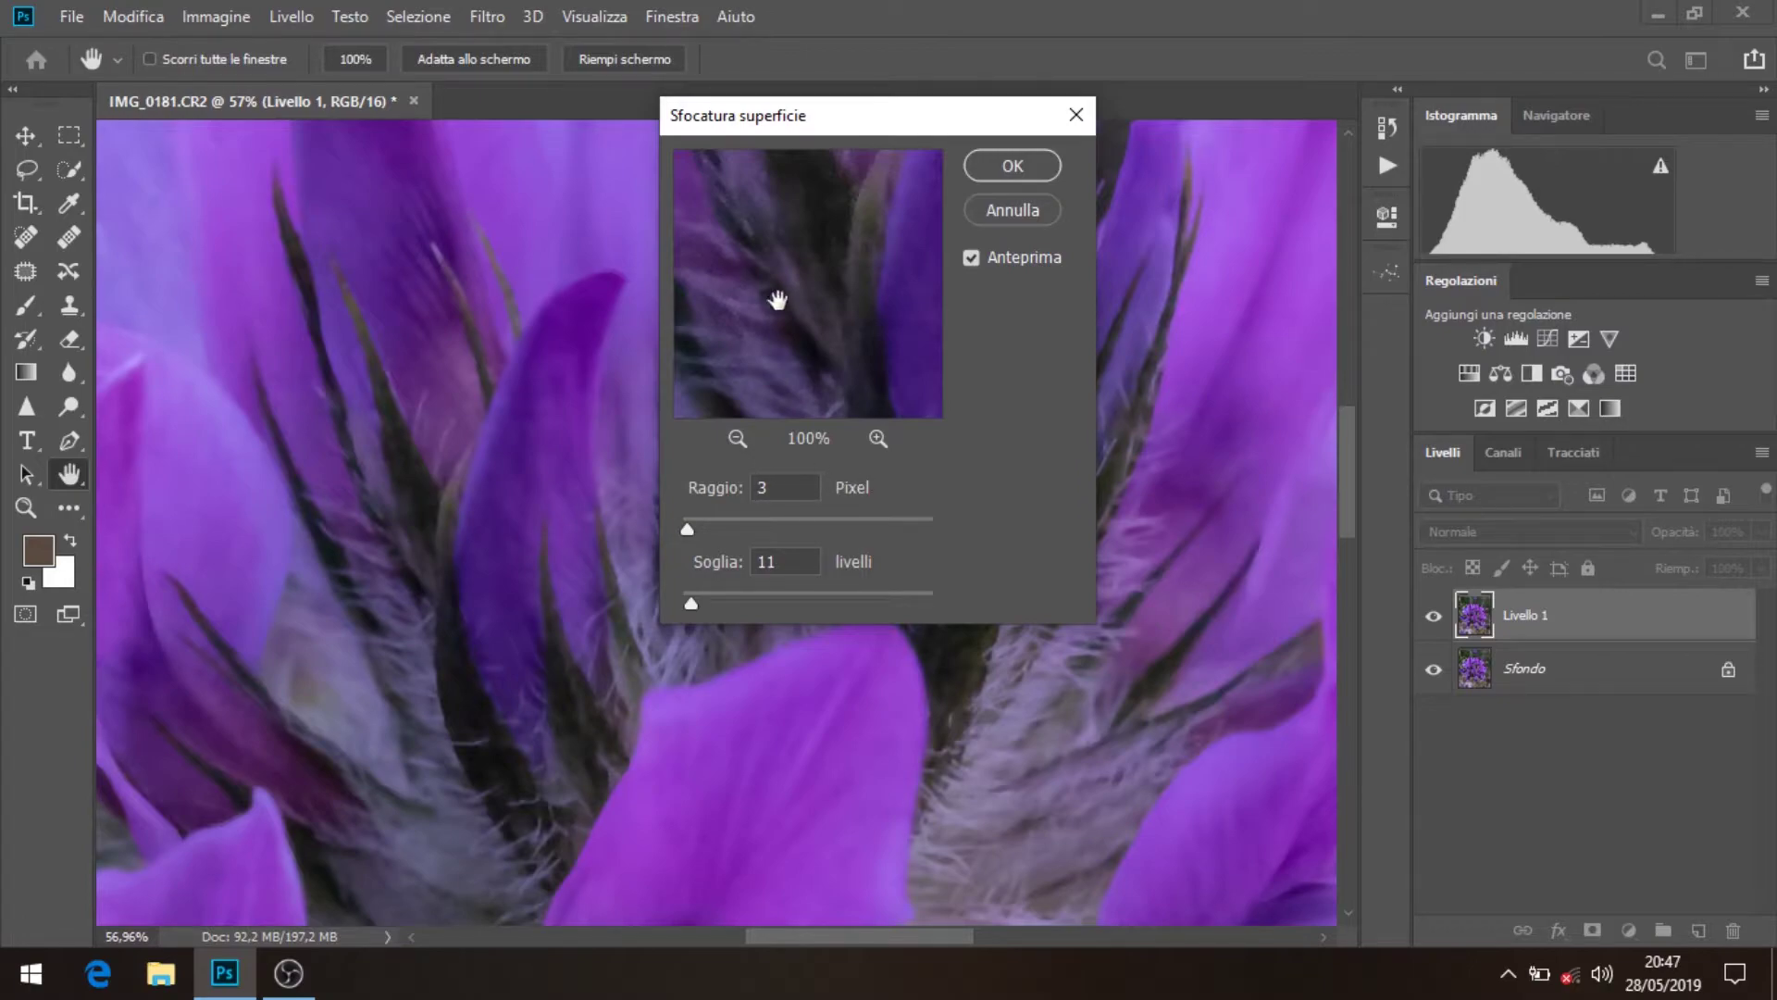
left_click_drag(687, 529, 811, 529)
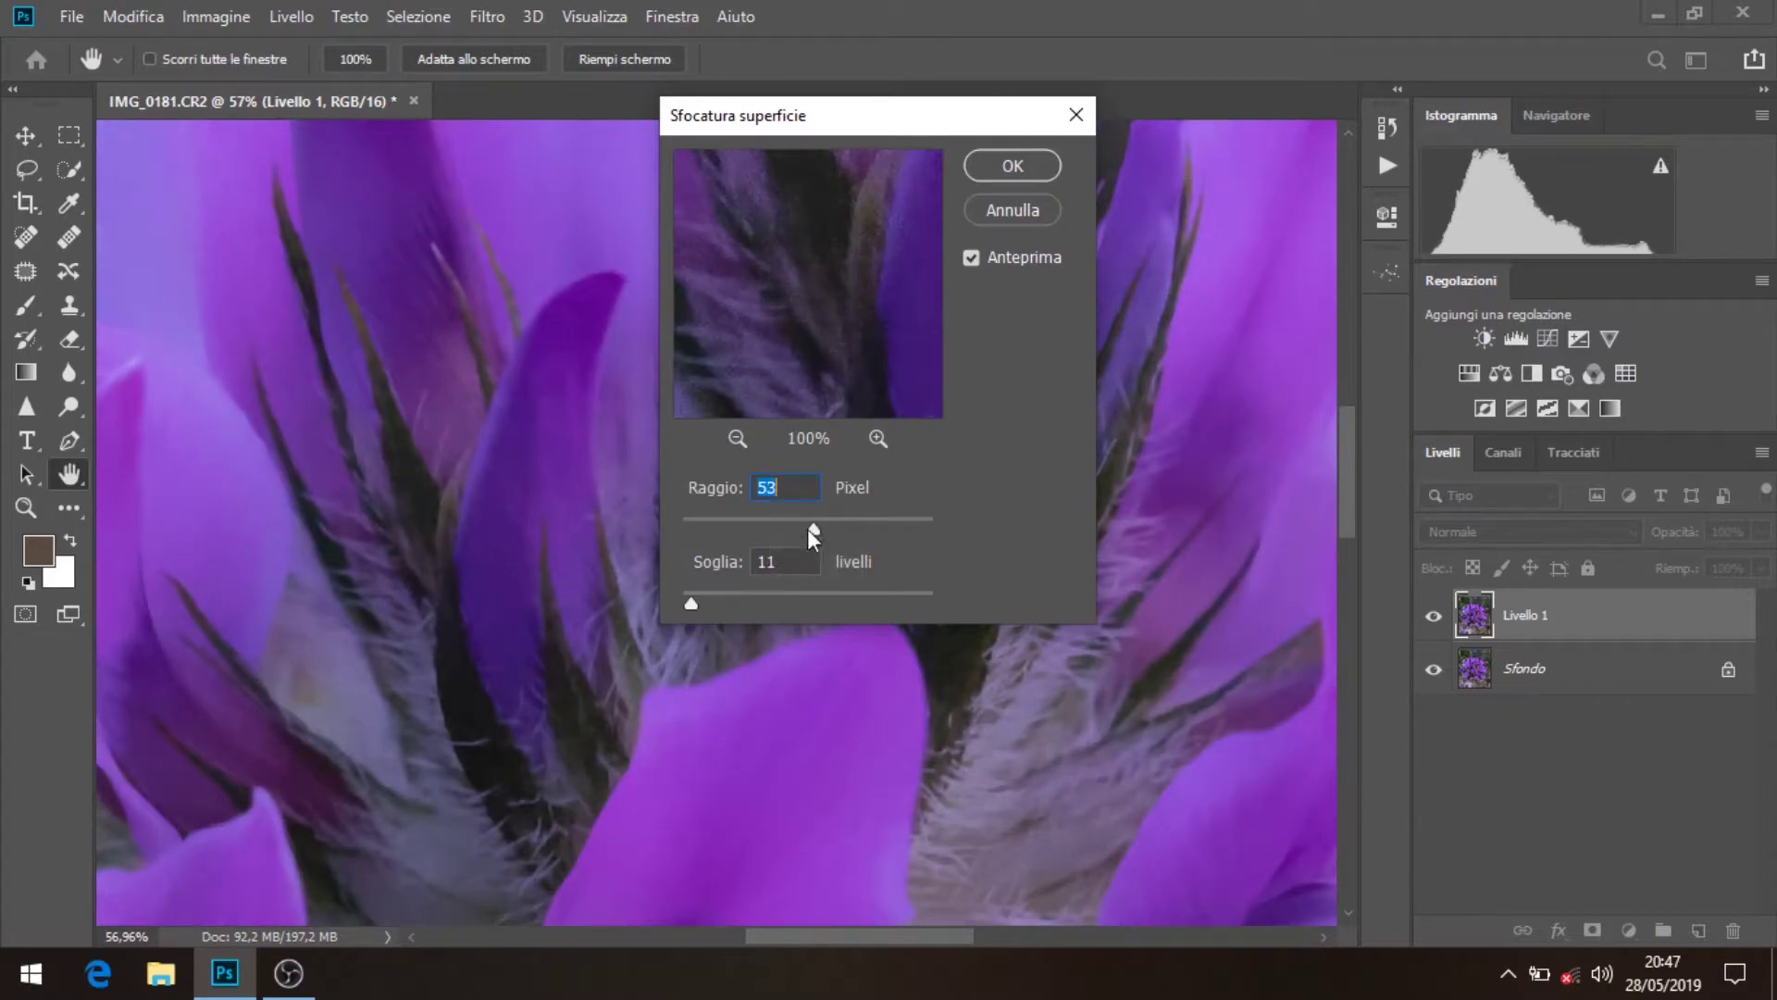
left_click_drag(684, 531, 915, 529)
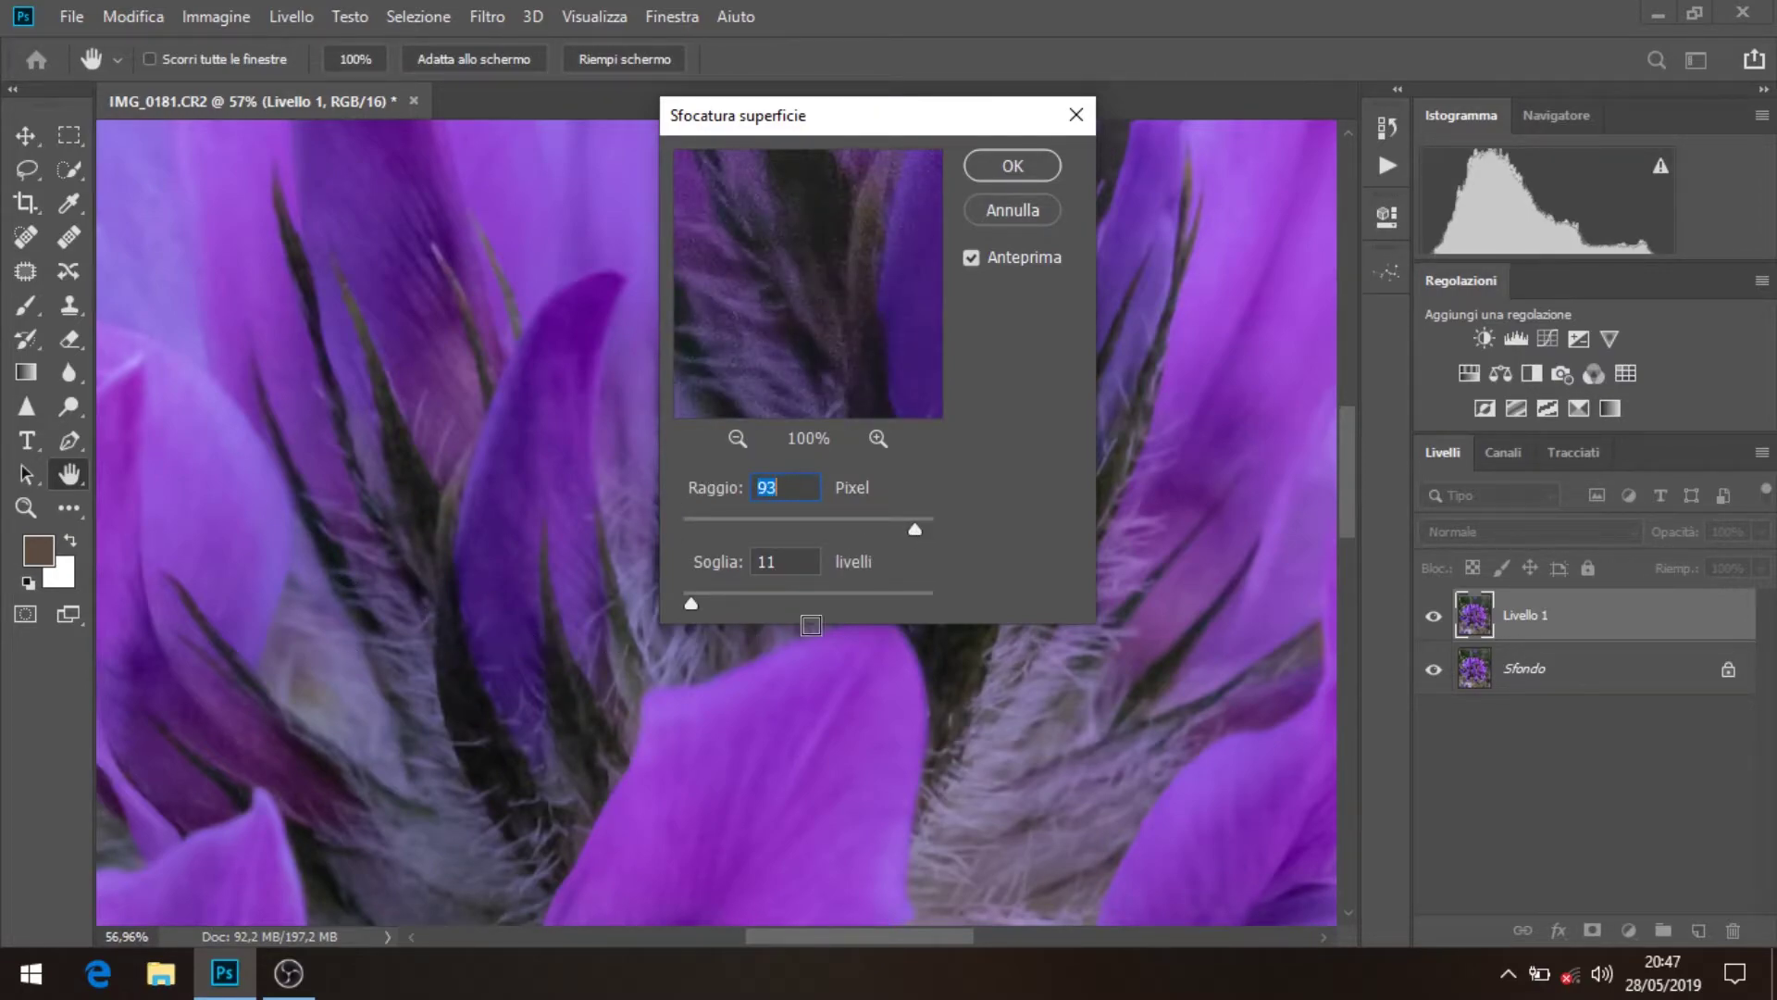
left_click_drag(918, 530, 879, 537)
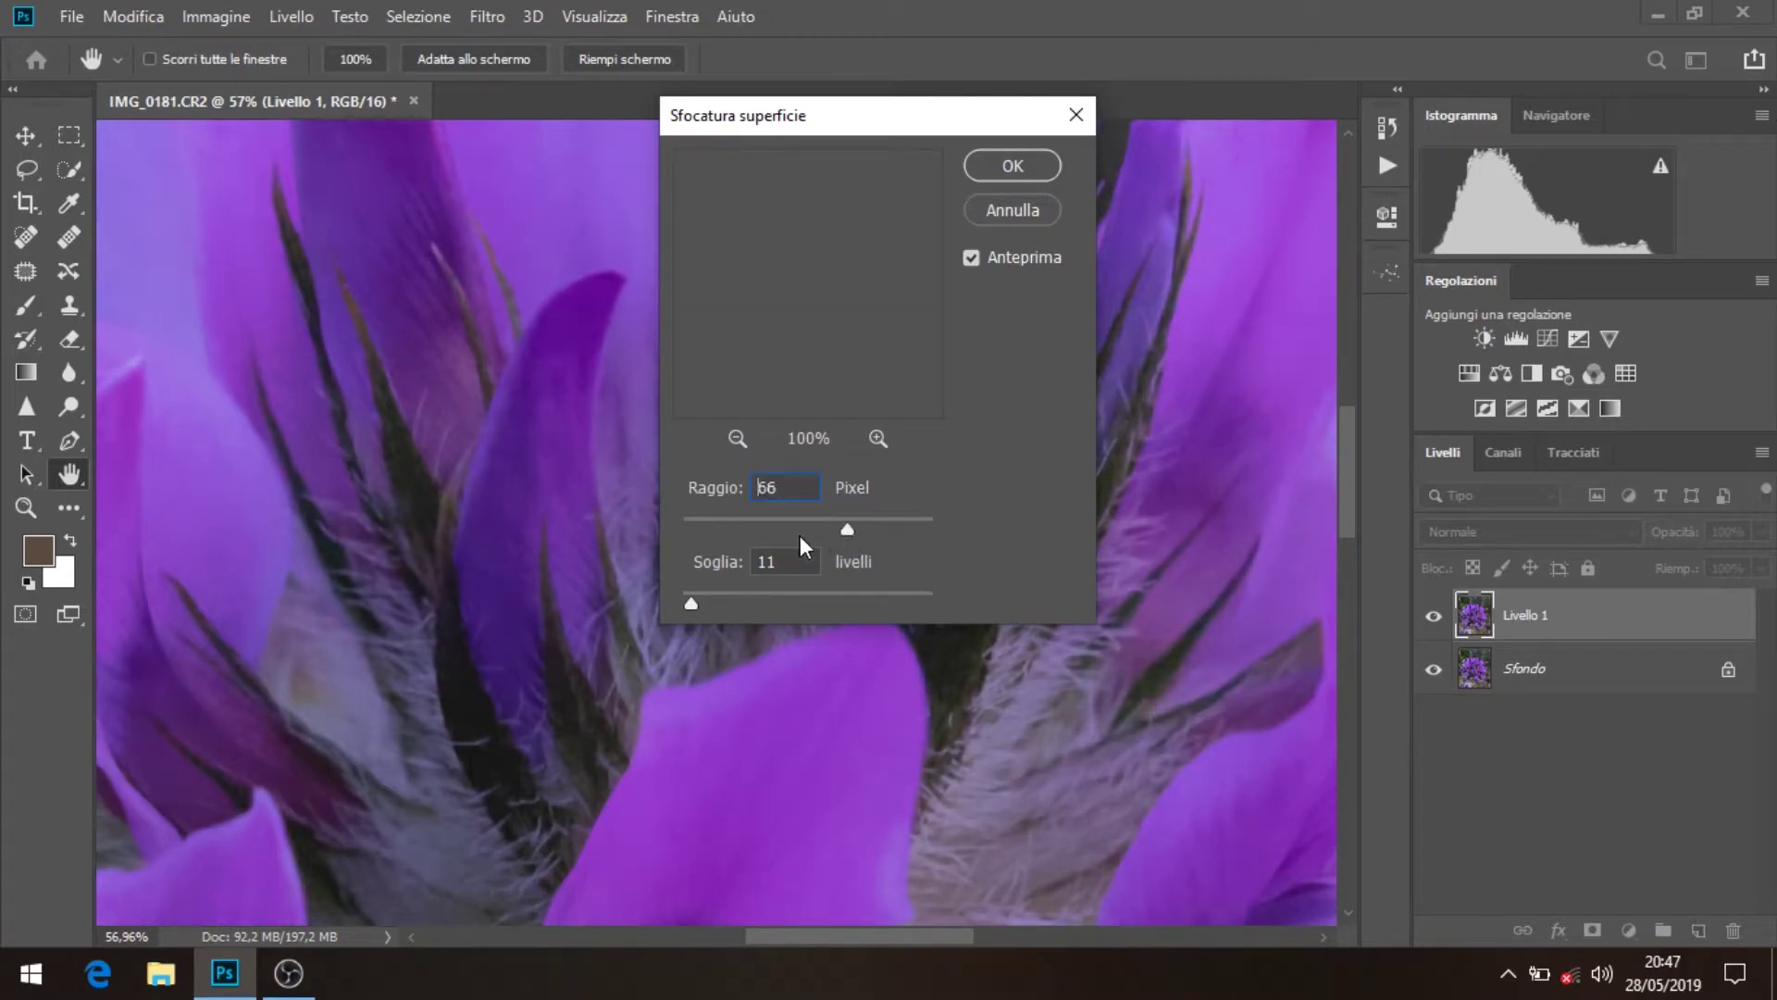
left_click_drag(704, 535, 695, 527)
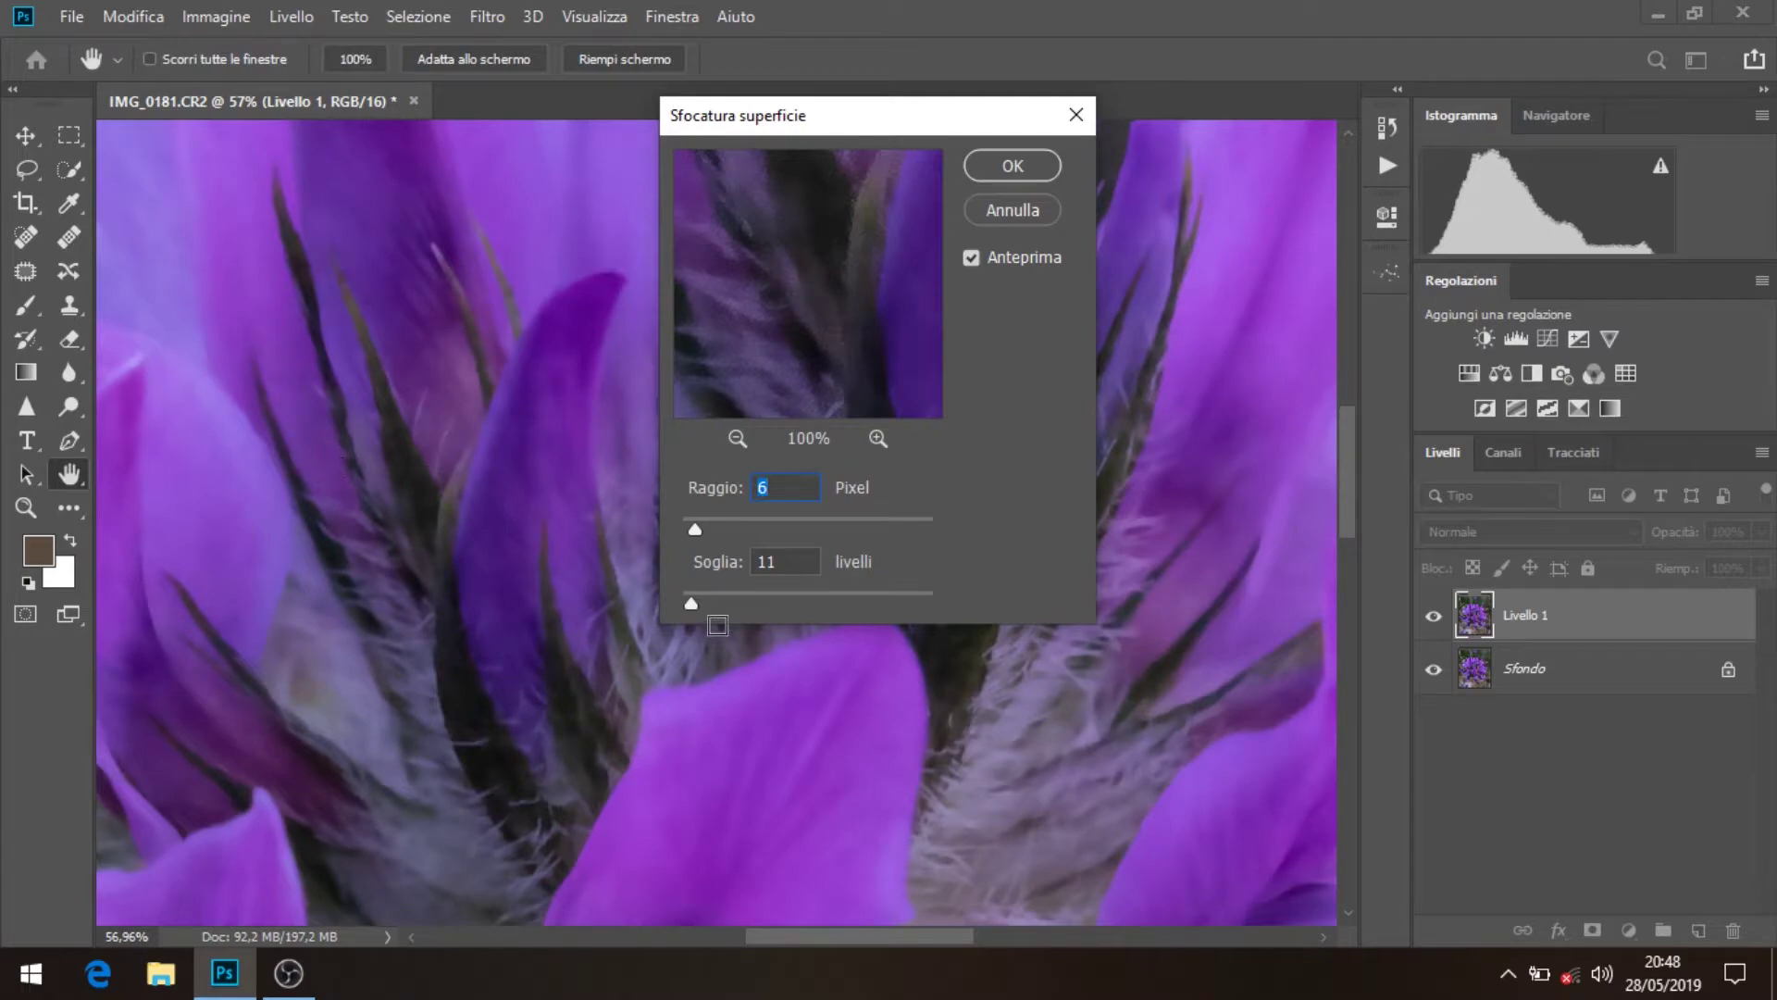
mouse_move(690, 604)
left_mouse_down()
mouse_move(872, 602)
mouse_move(691, 608)
left_mouse_up()
left_click_drag(691, 529, 689, 531)
key("Return")
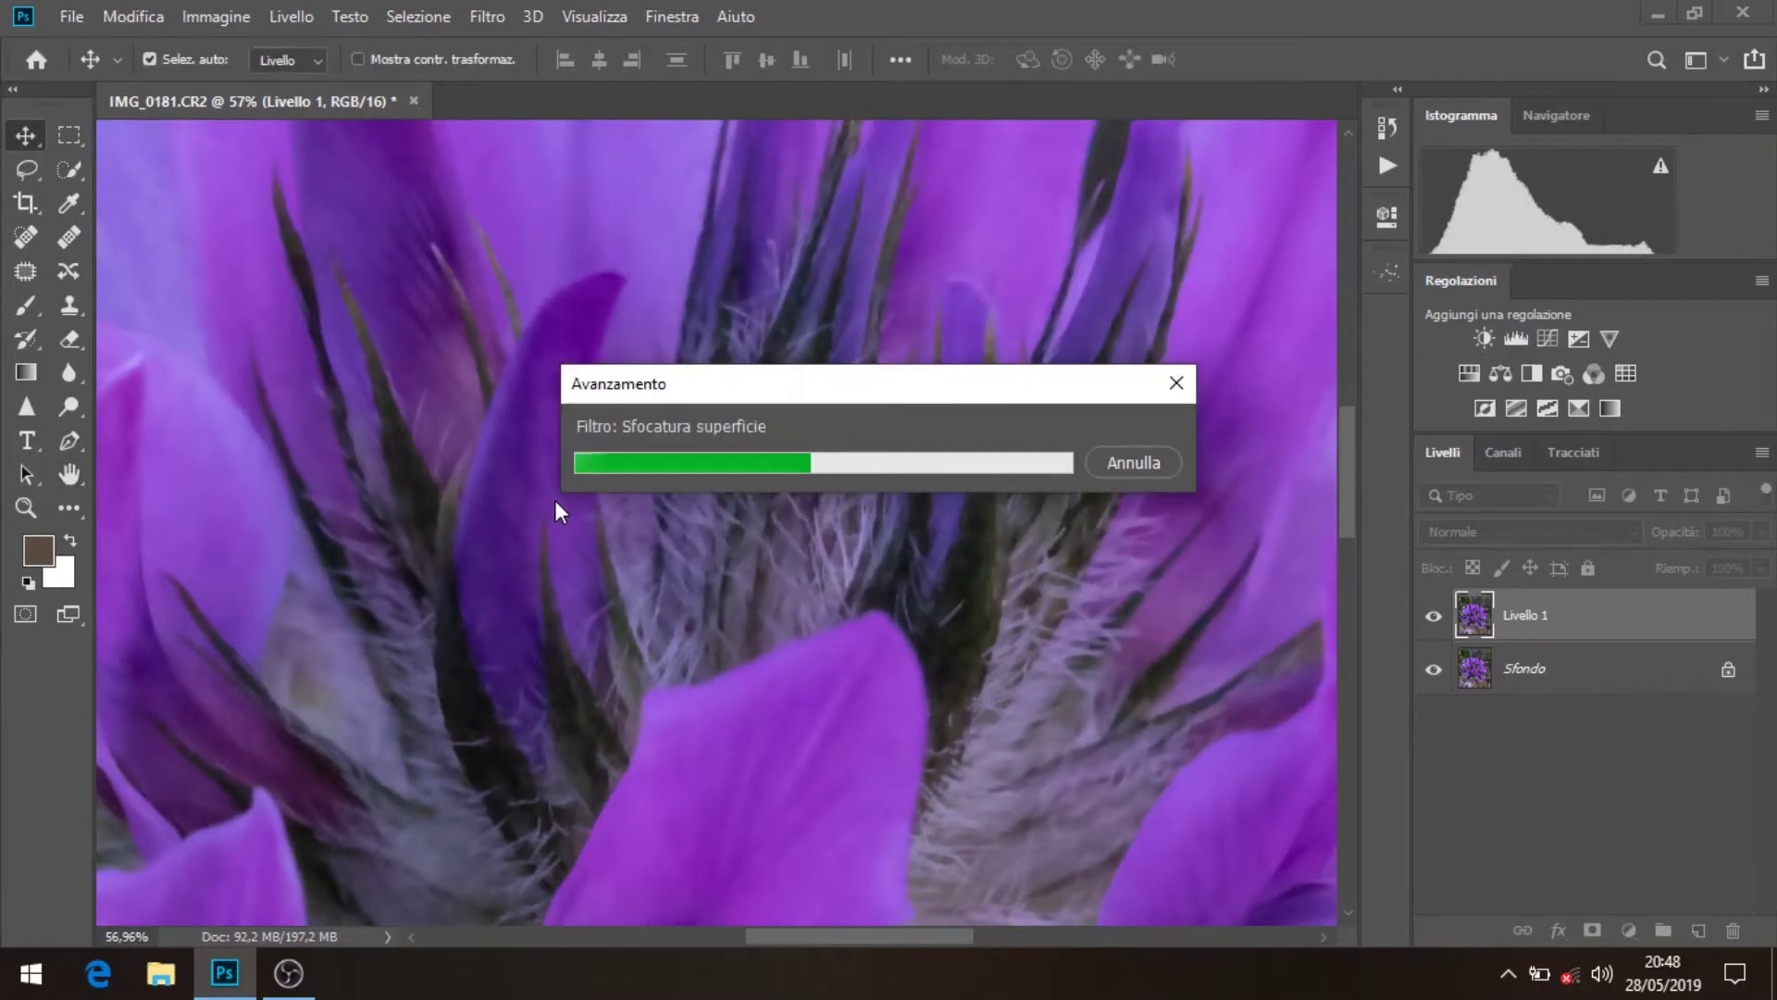
scroll(553, 500, "down", 3)
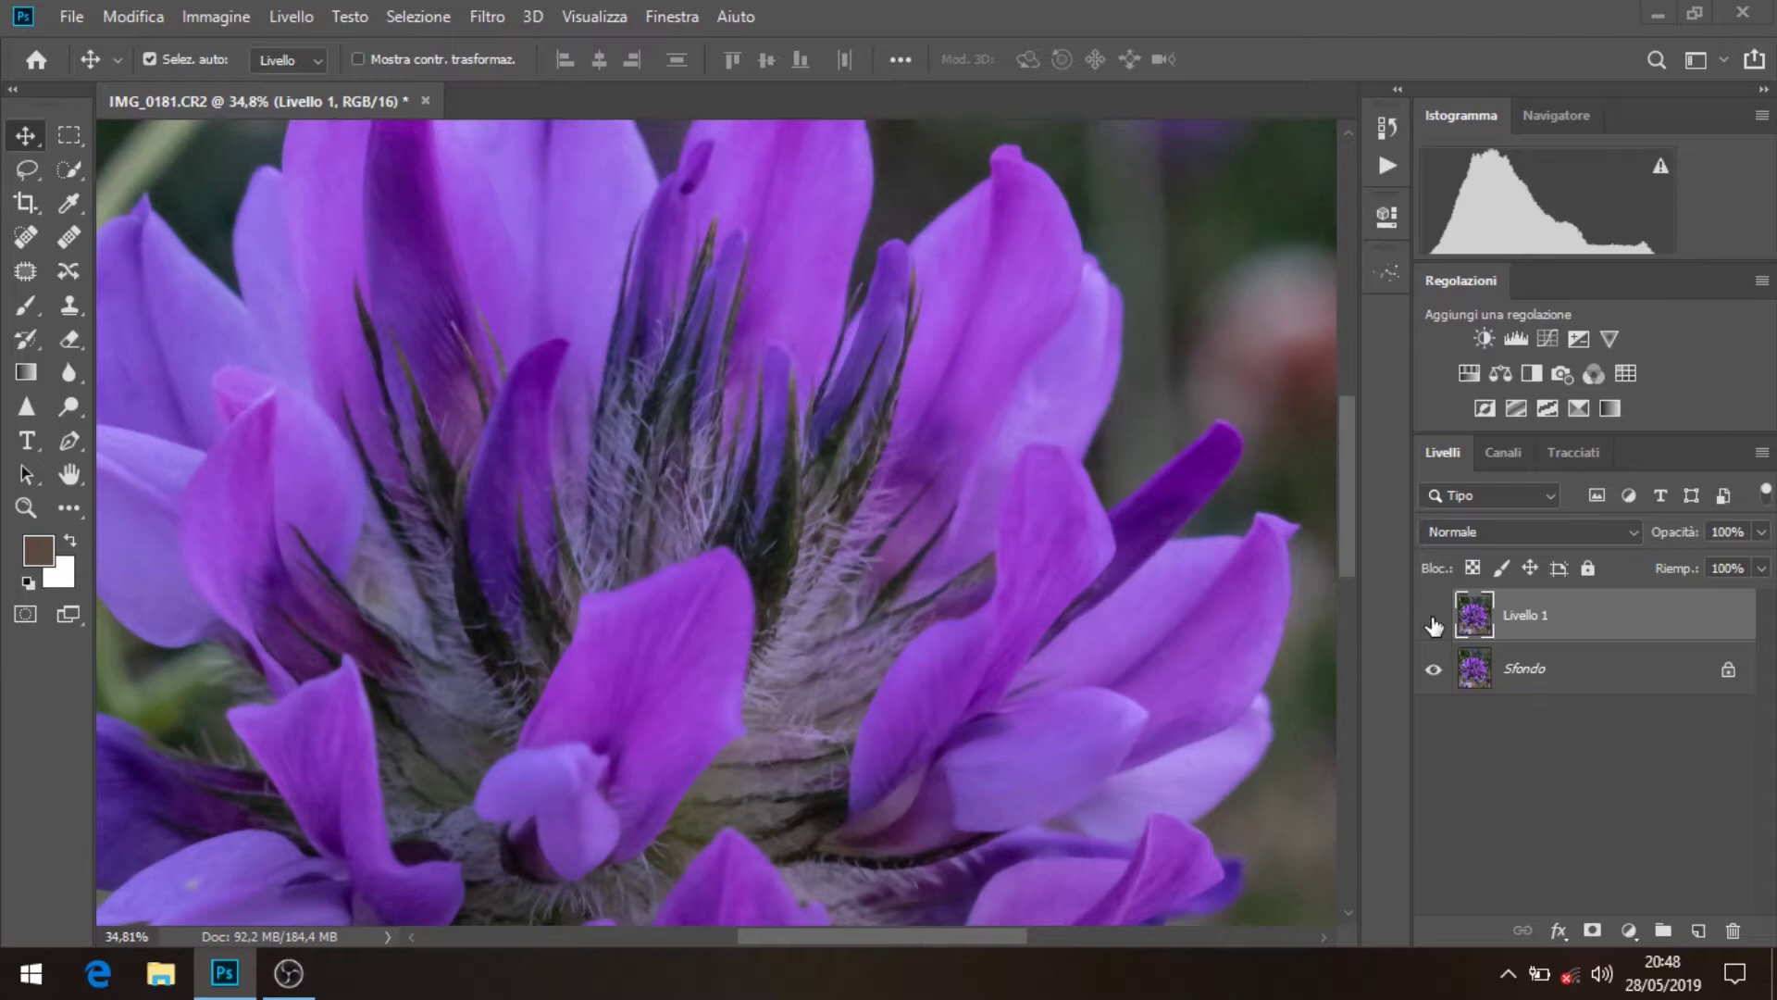
Toggle the blurred Livello 1 on and off to compare the effect
left_click(1434, 617)
left_click_drag(1349, 556, 1280, 477)
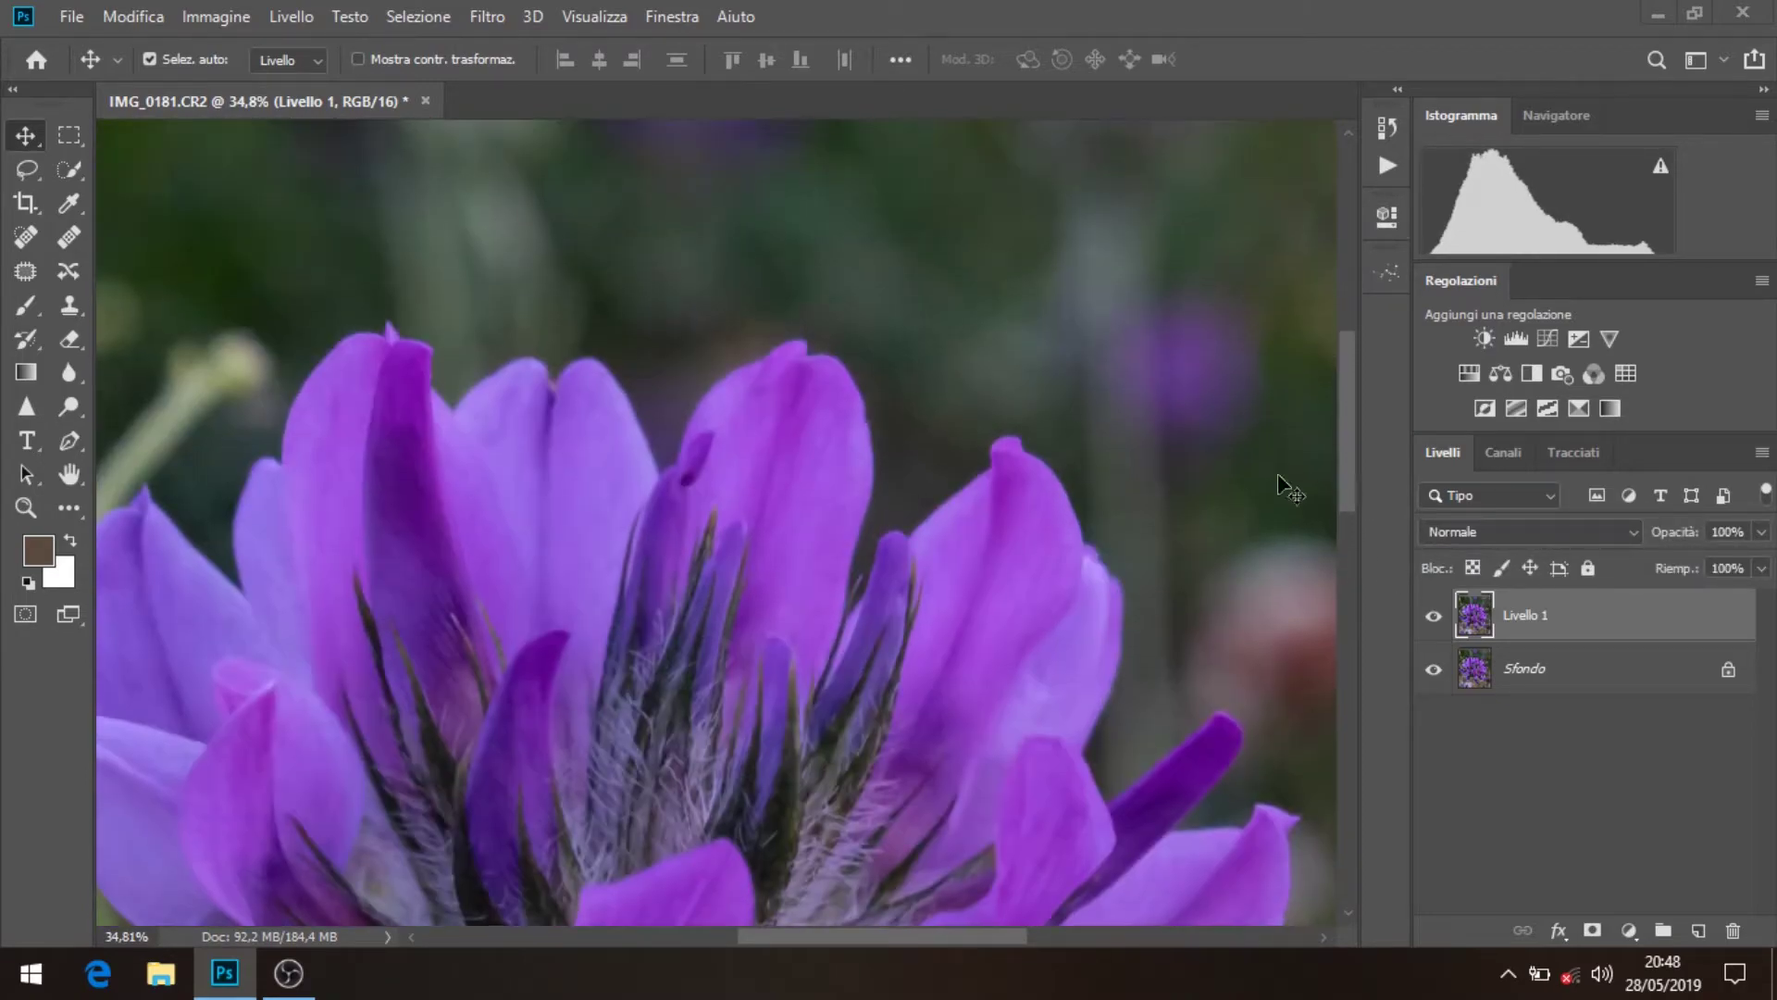
left_click(1433, 617)
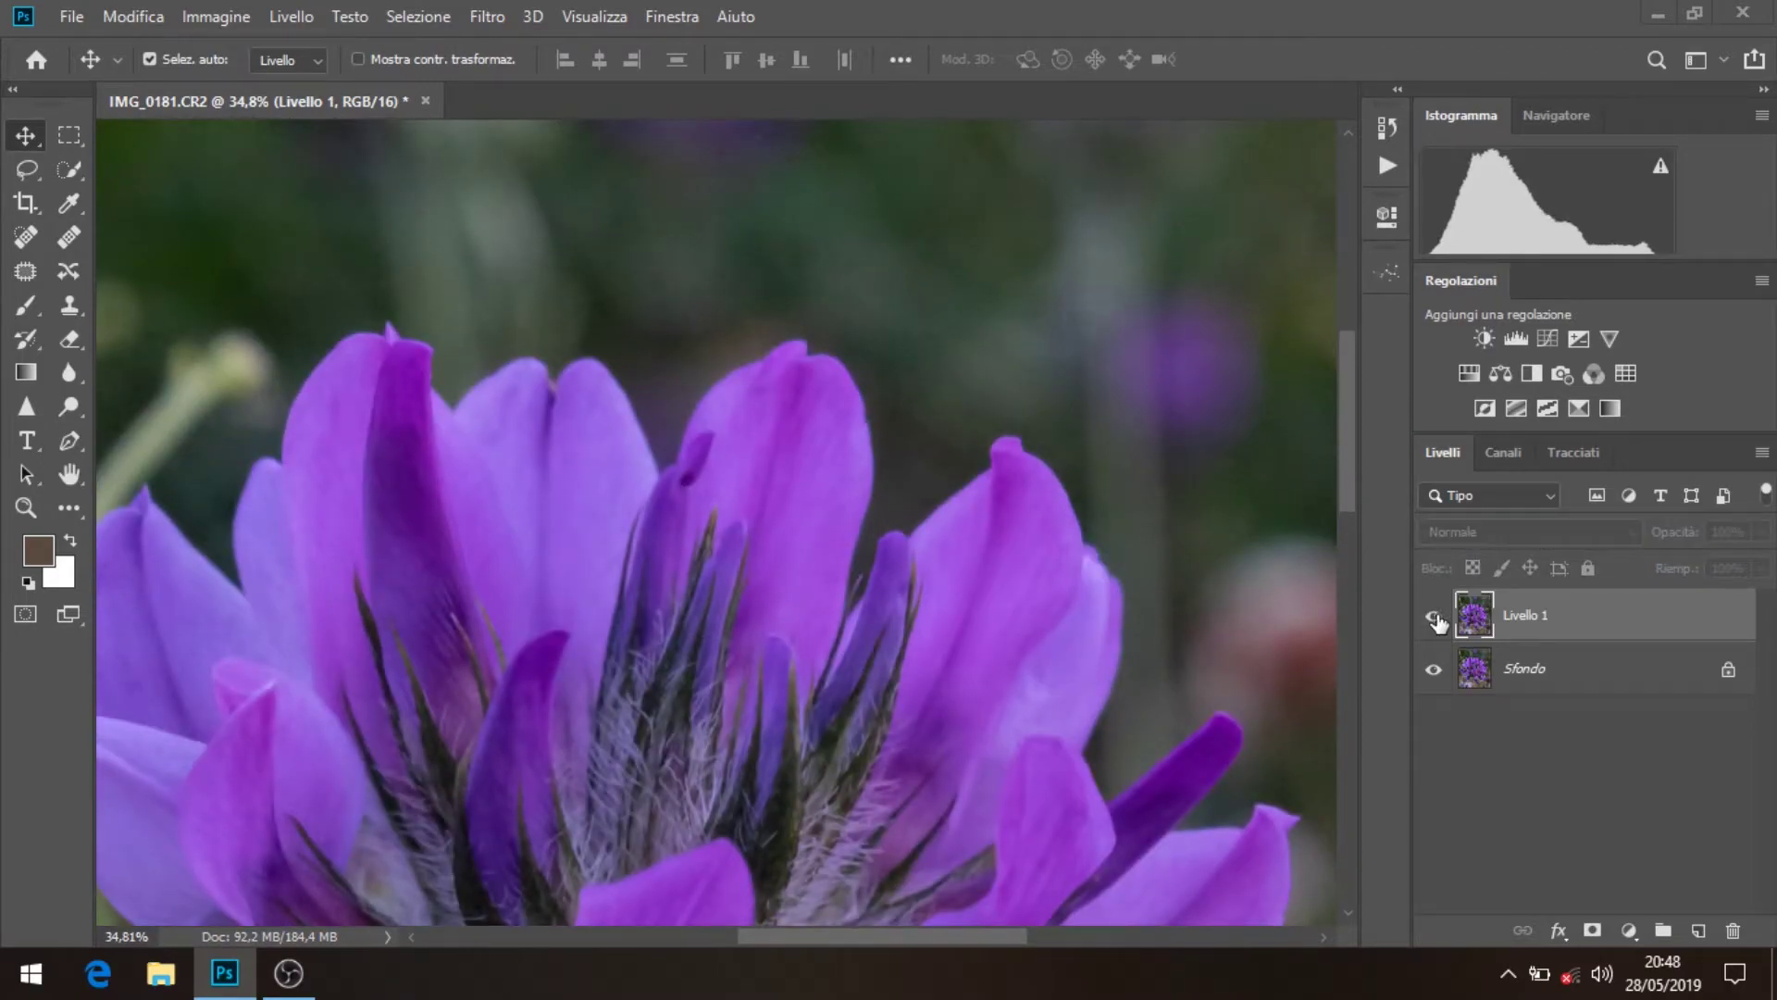
left_click(1434, 617)
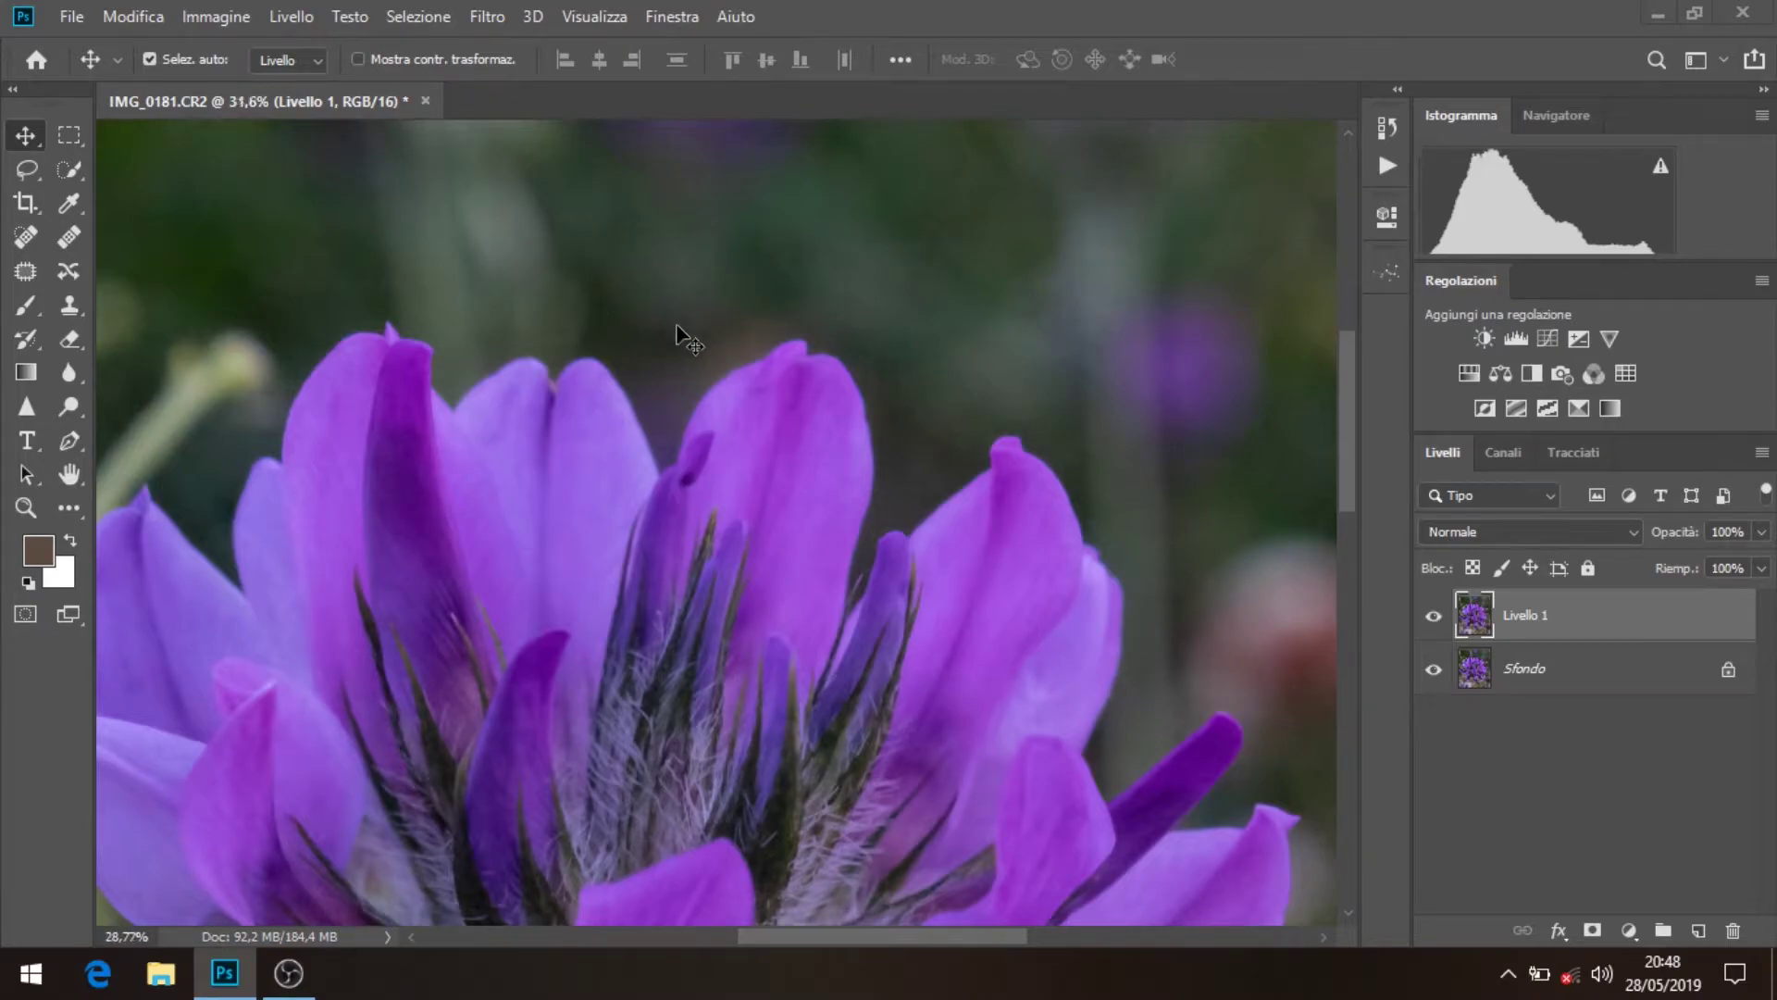
Zoom out and flatten the image into a single Sfondo layer
scroll(685, 338, "down", 5)
scroll(833, 389, "down", 3)
scroll(972, 444, "up", 2)
scroll(1152, 508, "down", 3)
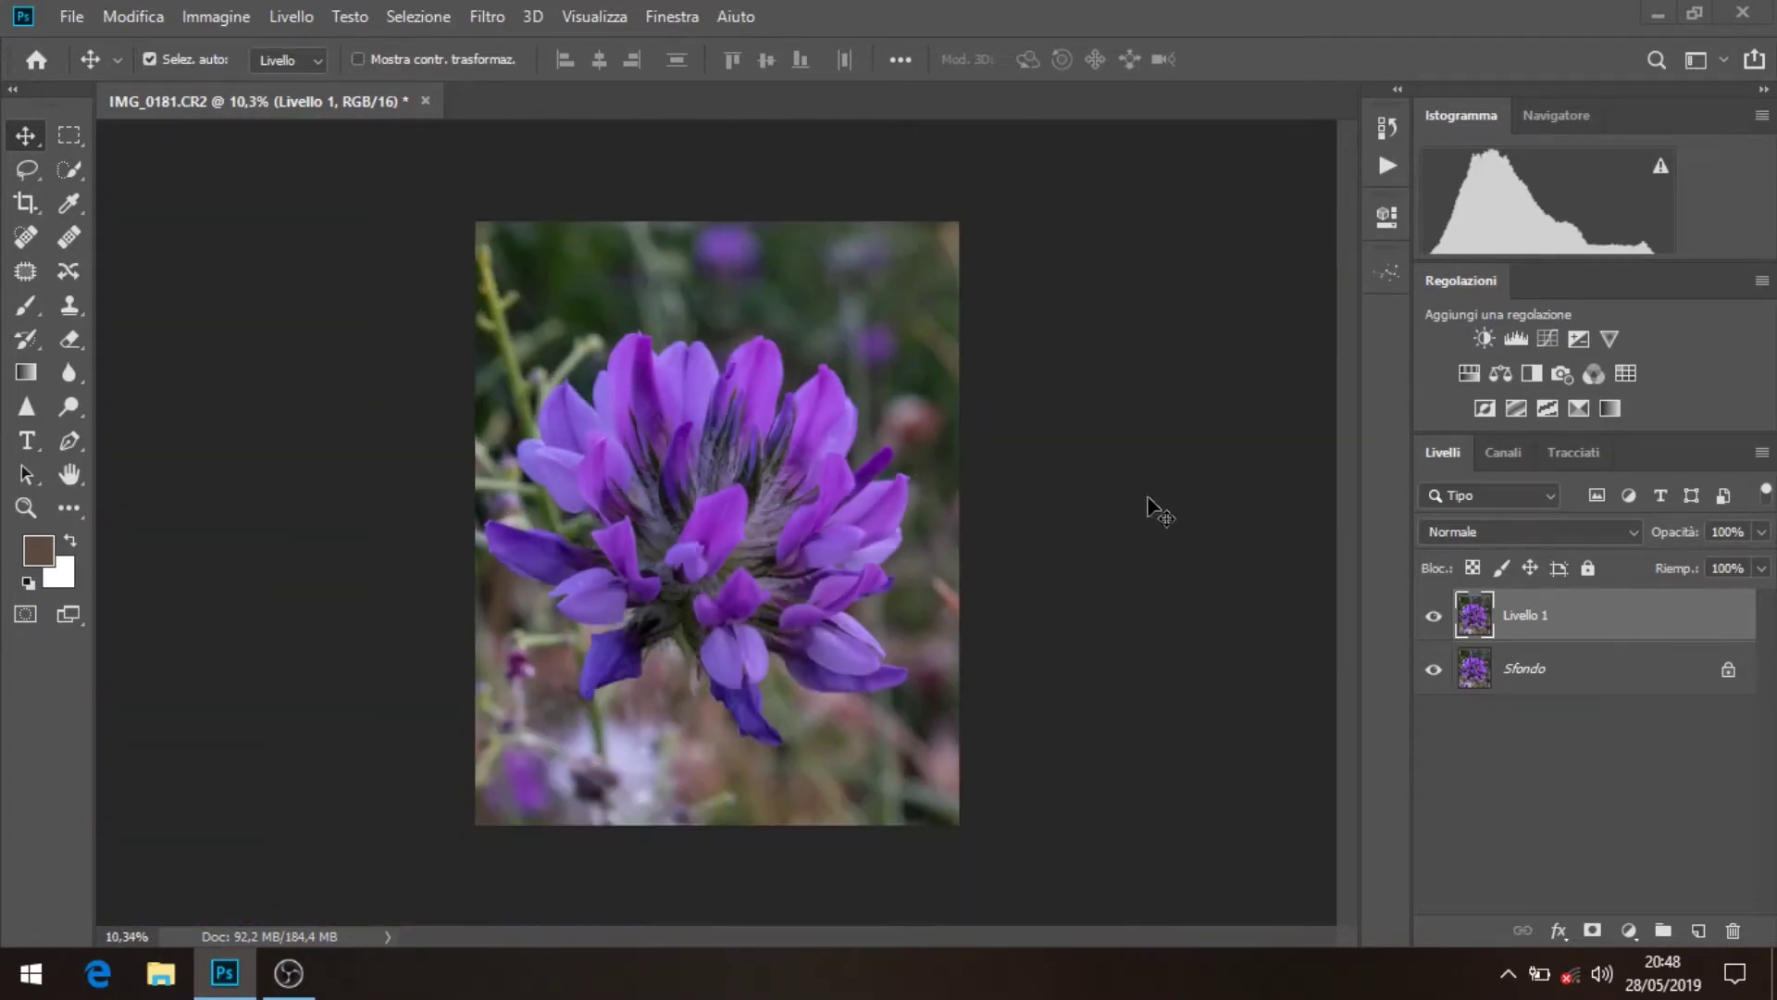
right_click(1548, 680)
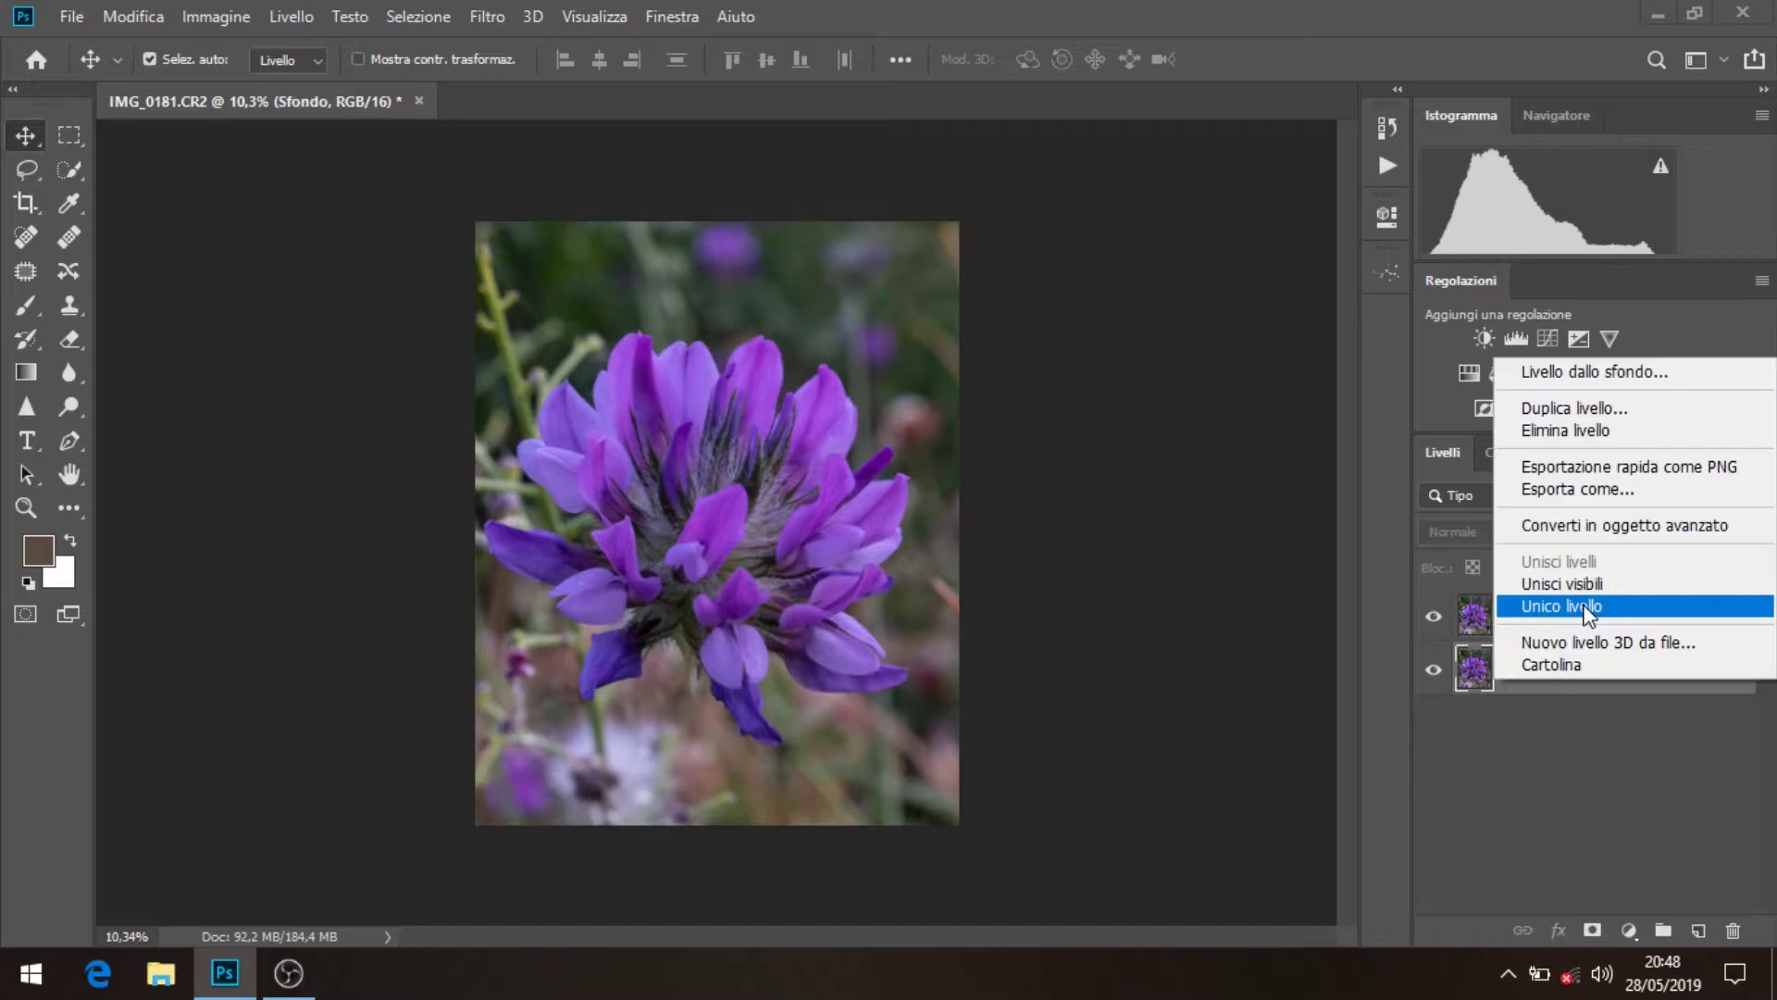
left_click(1481, 603)
Duplicate the flattened Sfondo as a new Livello 1
scroll(715, 330, "up", 3)
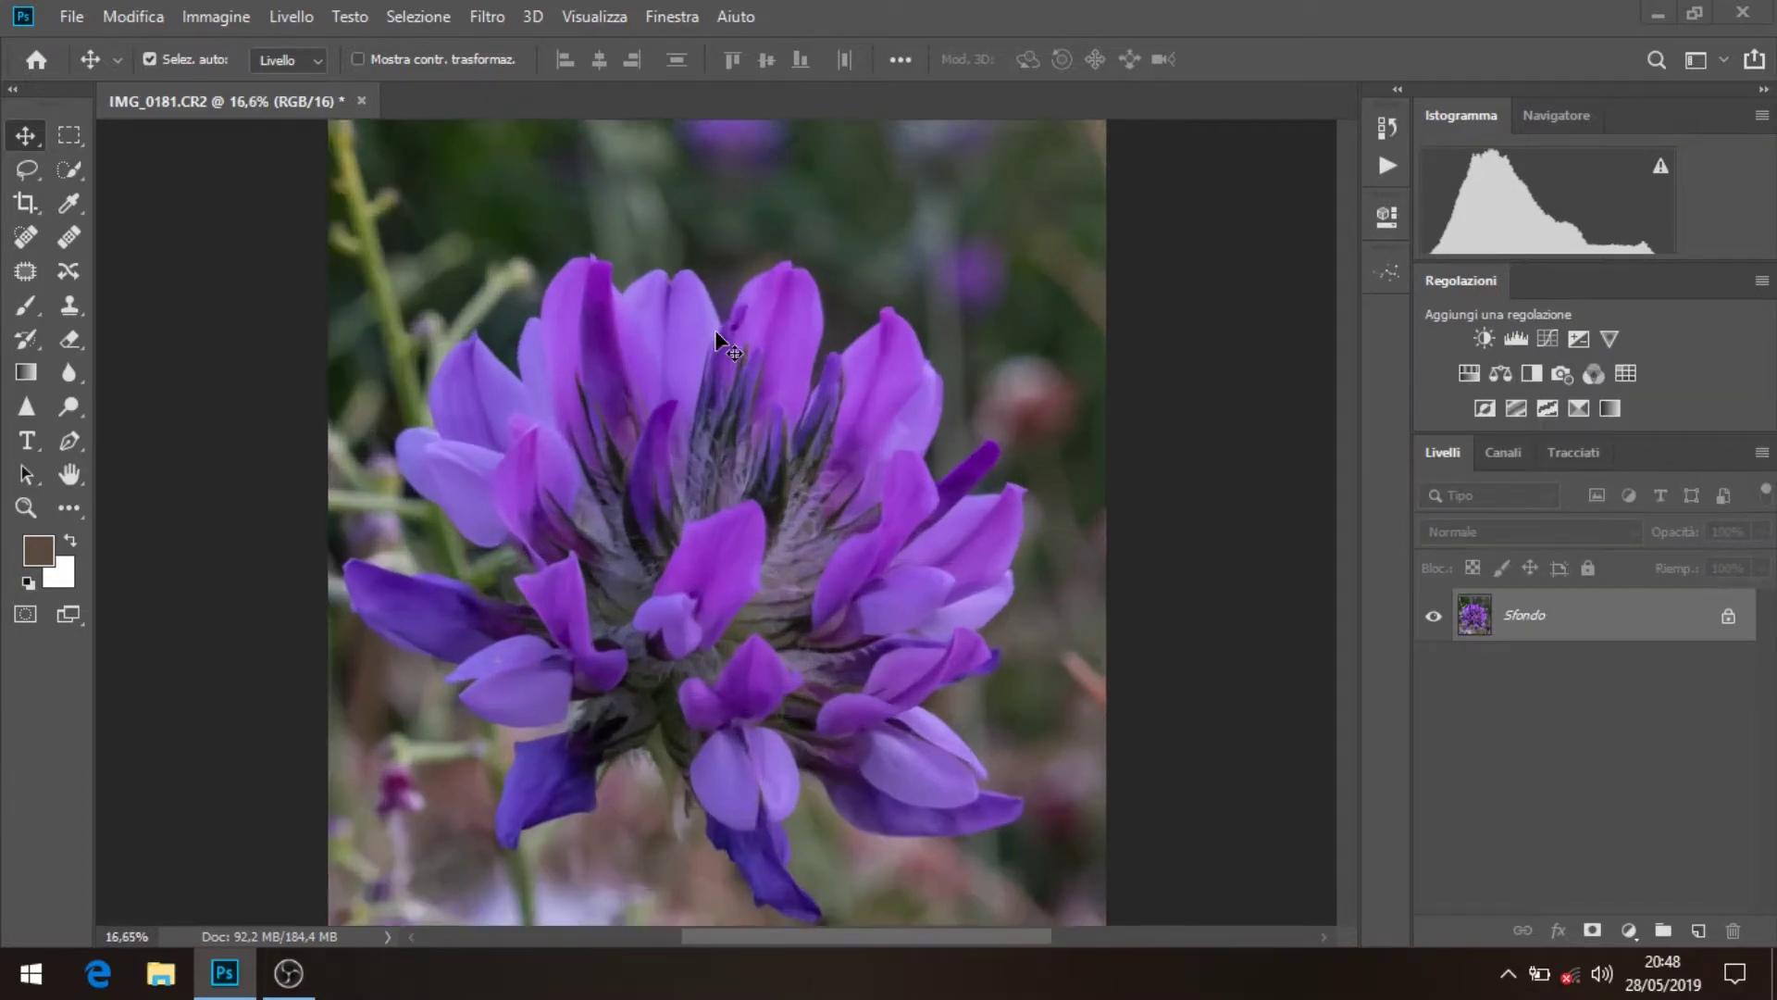
scroll(713, 333, "up", 2)
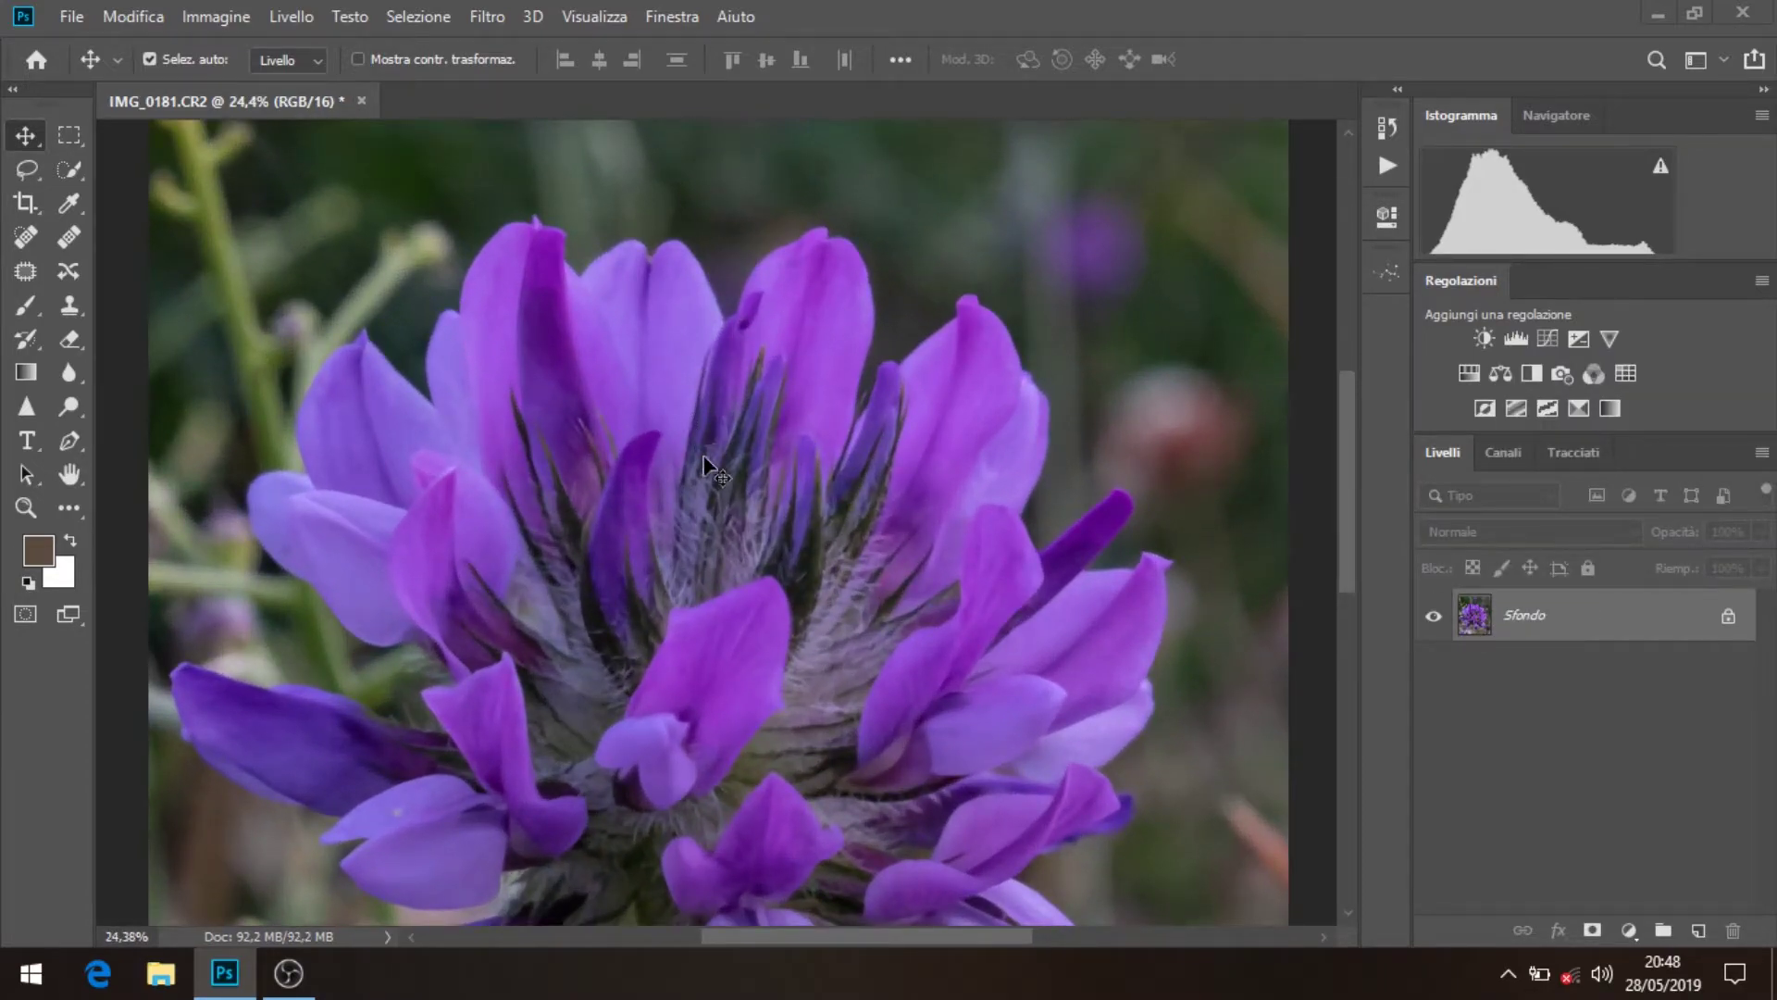
left_click_drag(712, 453, 680, 565)
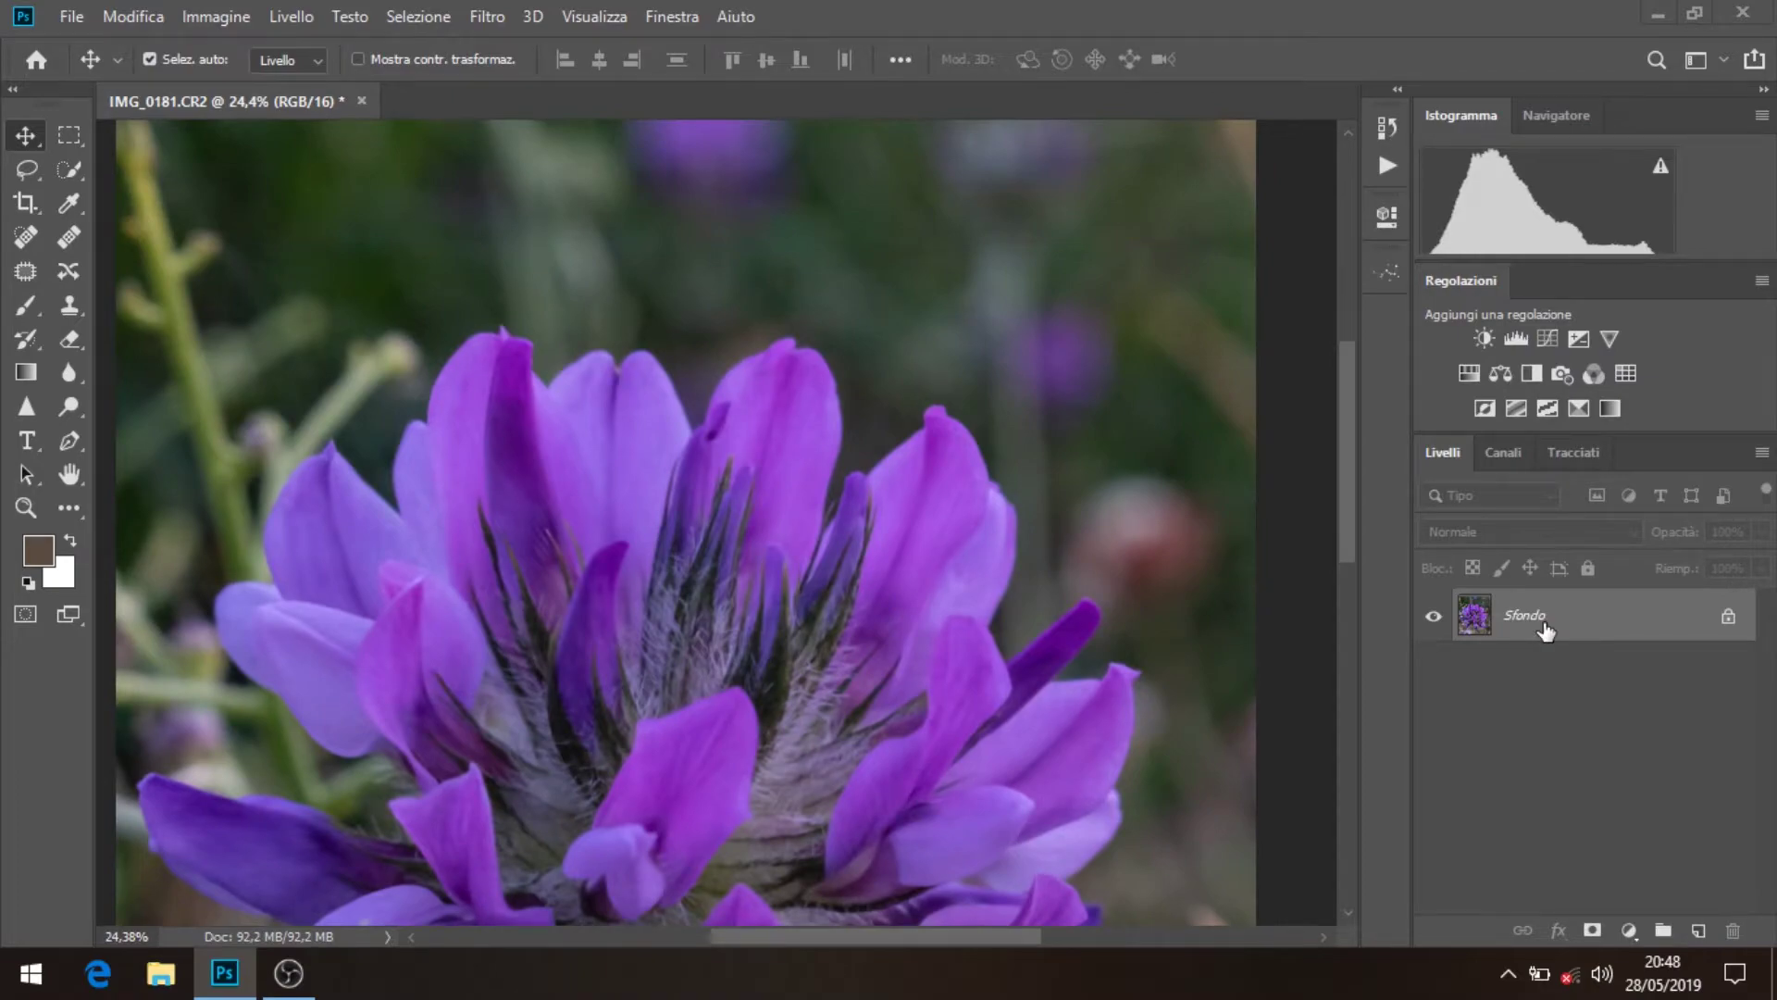
key("ctrl+j")
Apply Controllo sfocatura (Gaussian Blur) with a 4,2-pixel radius to Livello 1
left_click(487, 16)
mouse_move(583, 459)
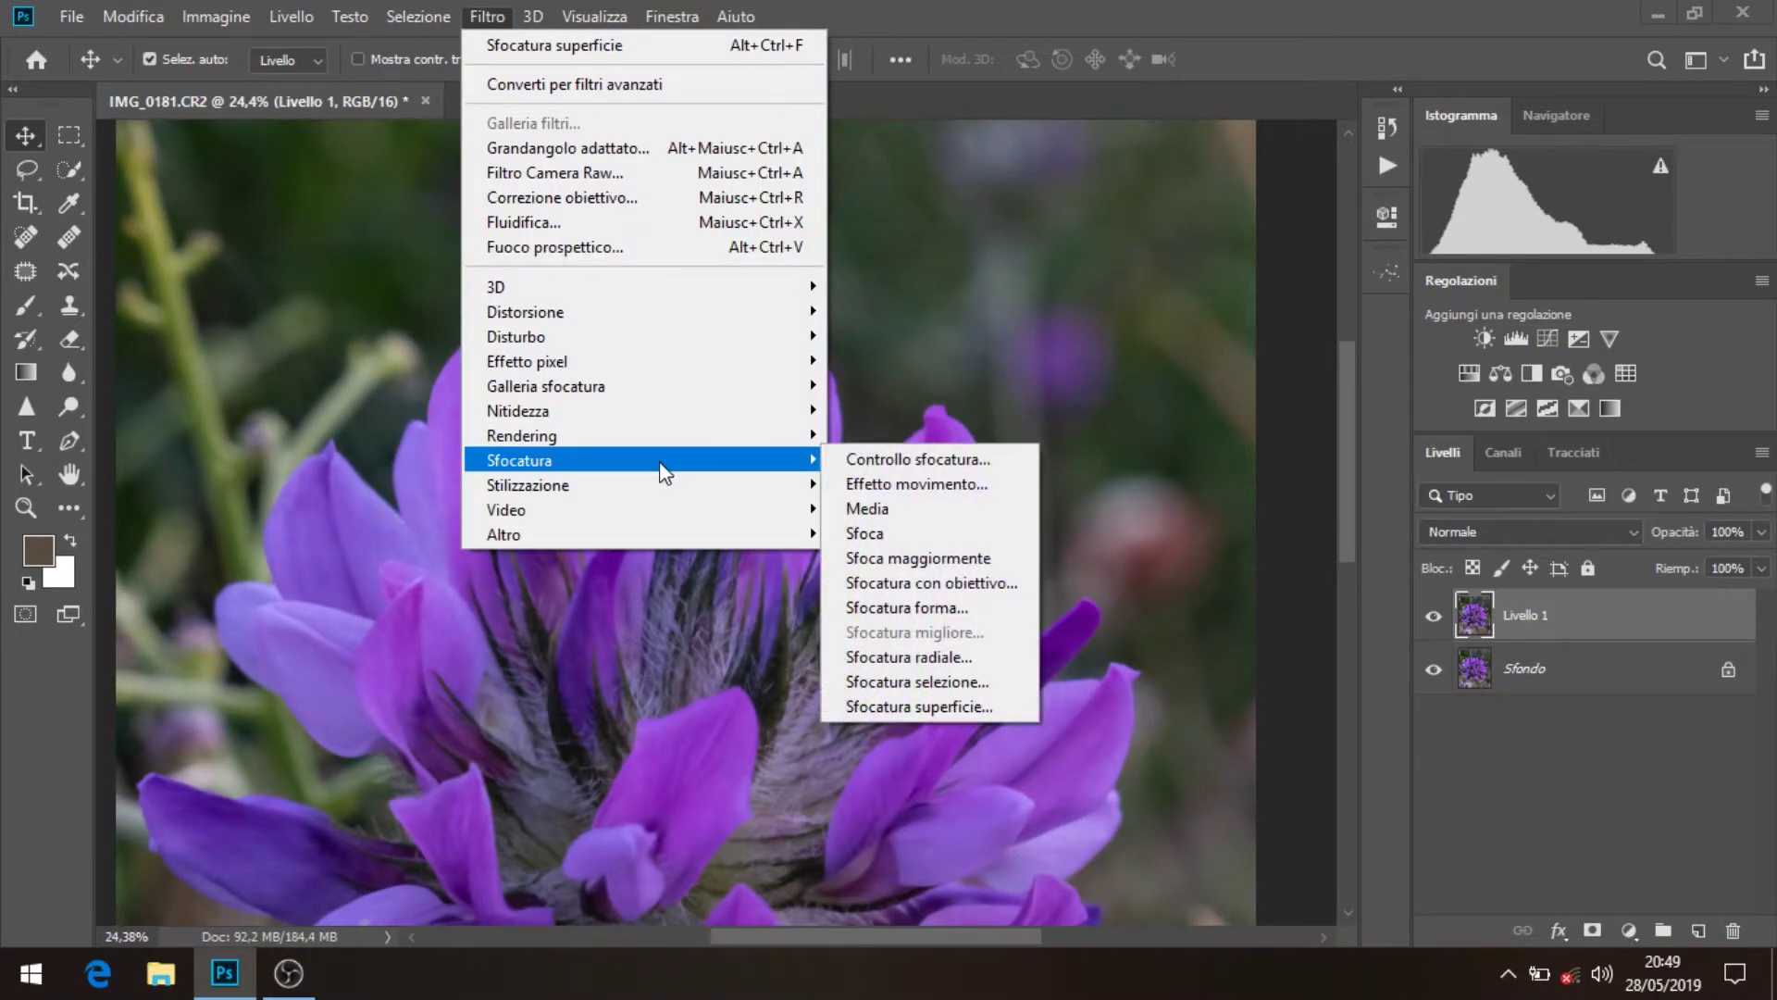
left_click(916, 459)
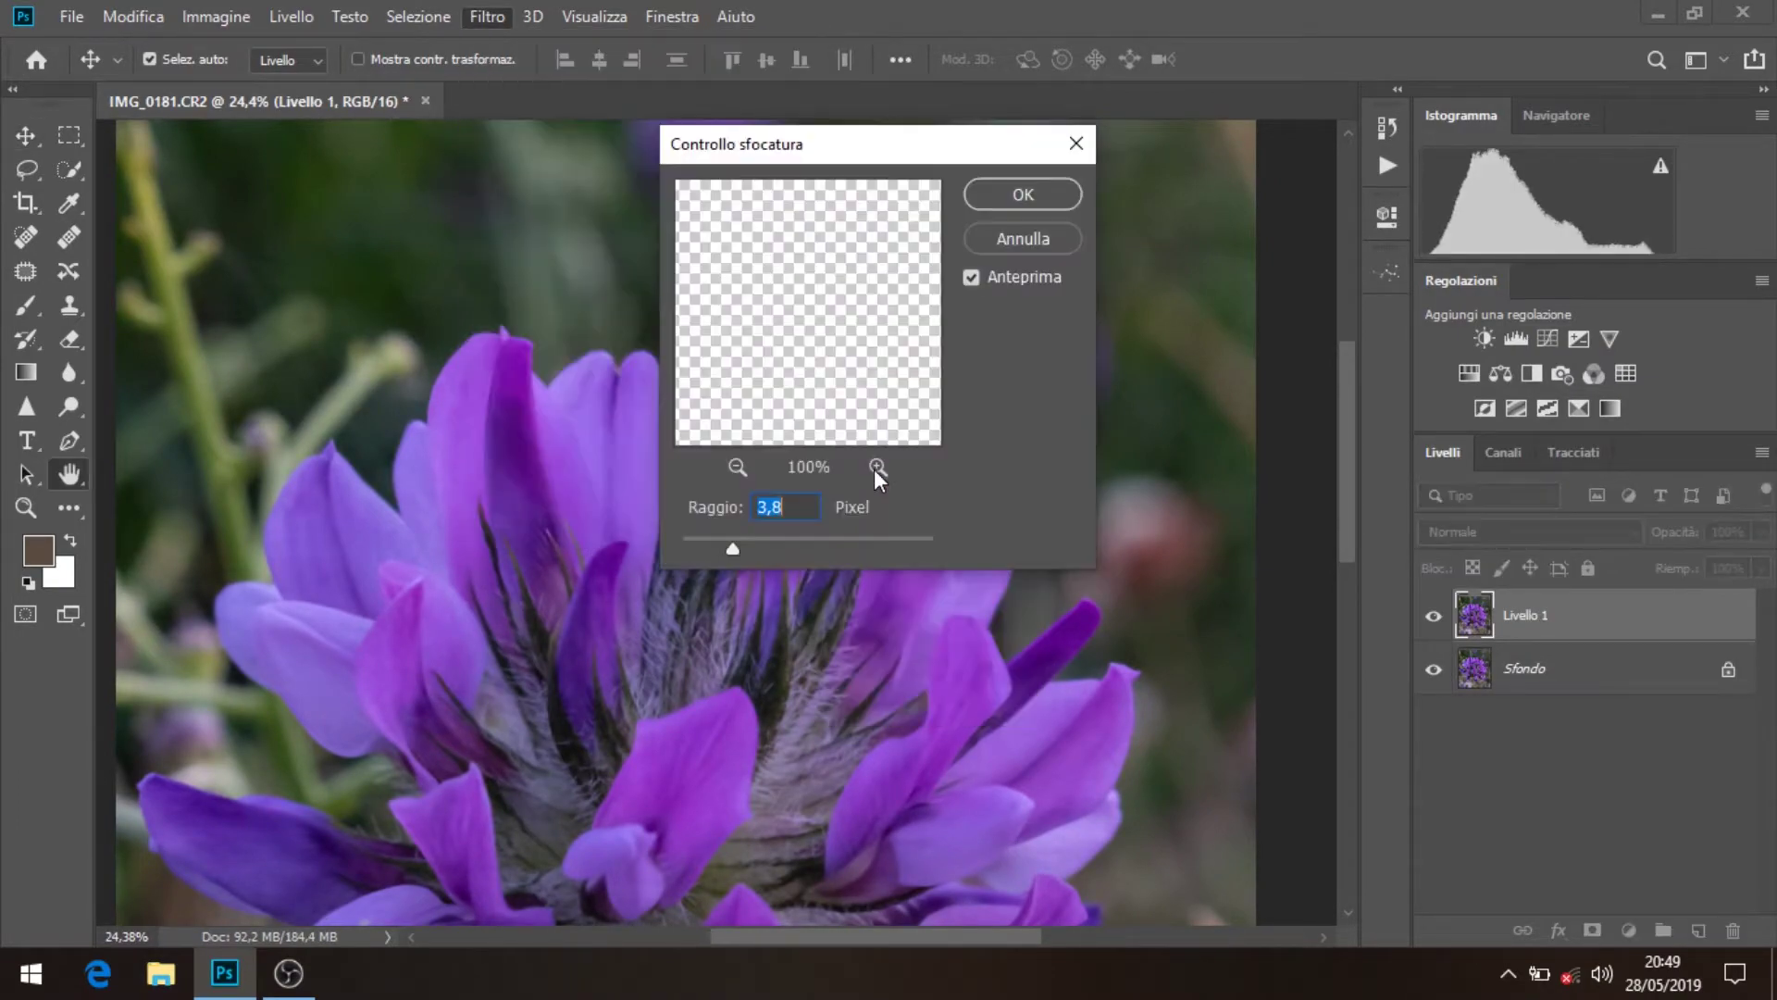
left_click(486, 281)
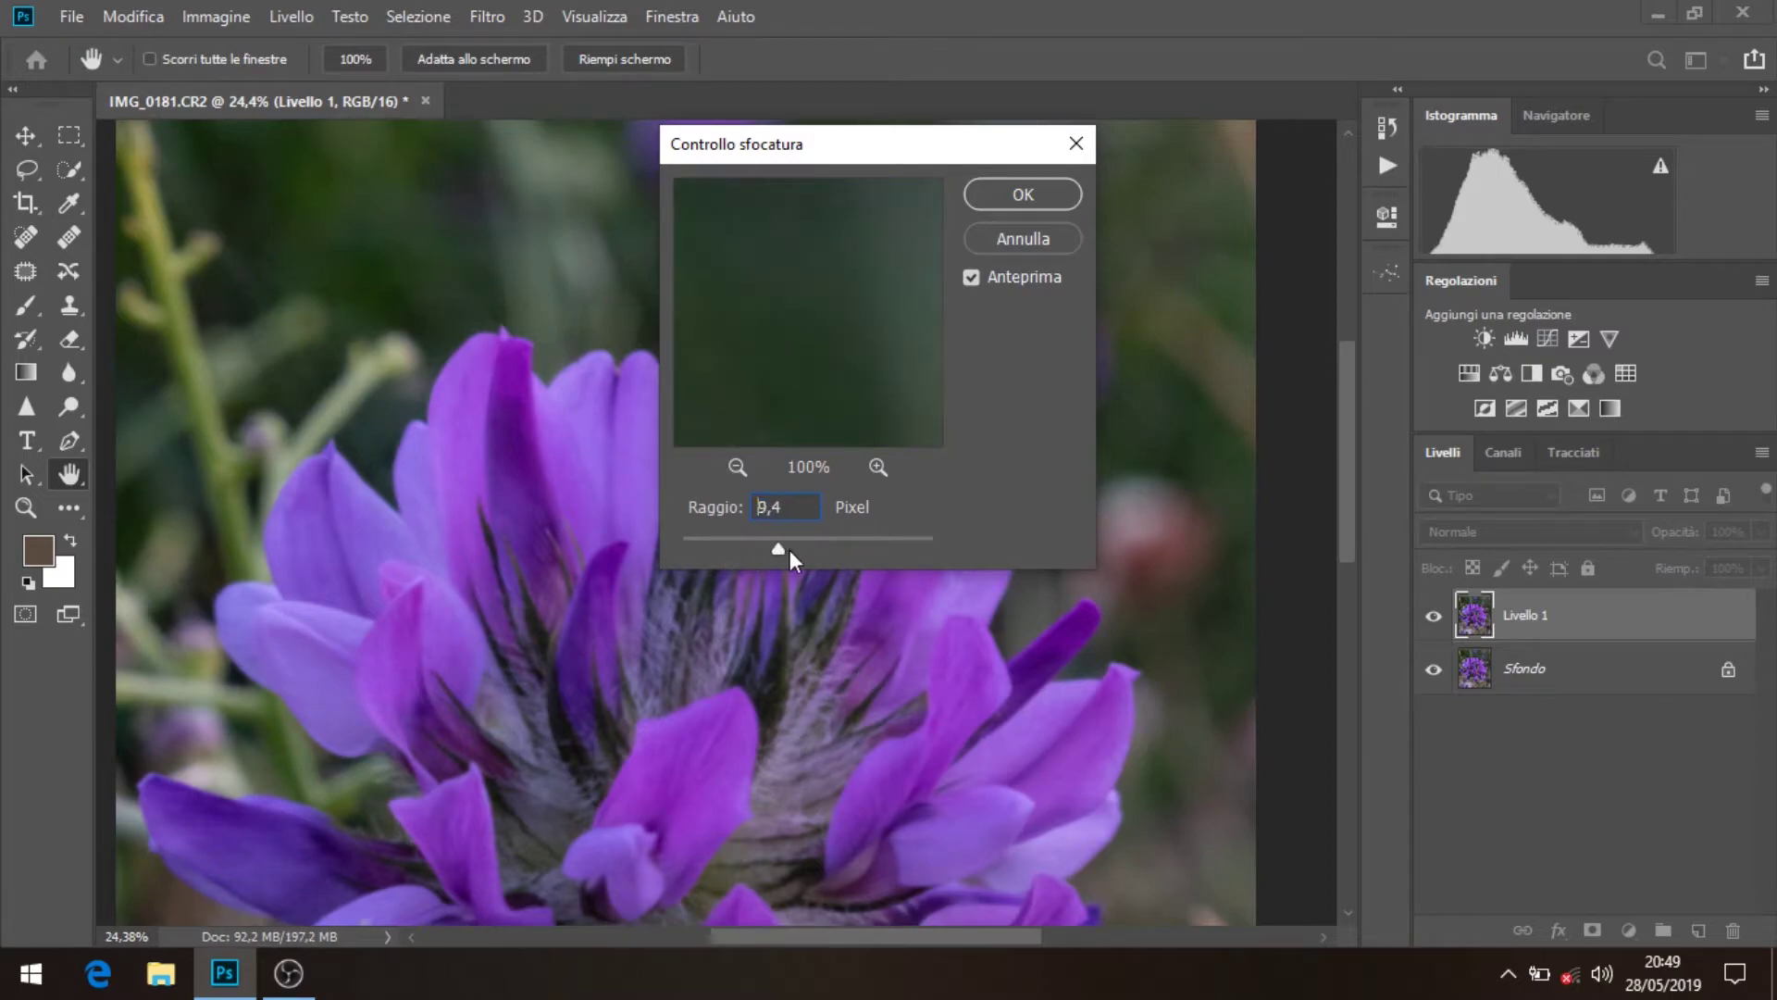
left_click_drag(791, 550, 755, 549)
left_click_drag(733, 550, 739, 549)
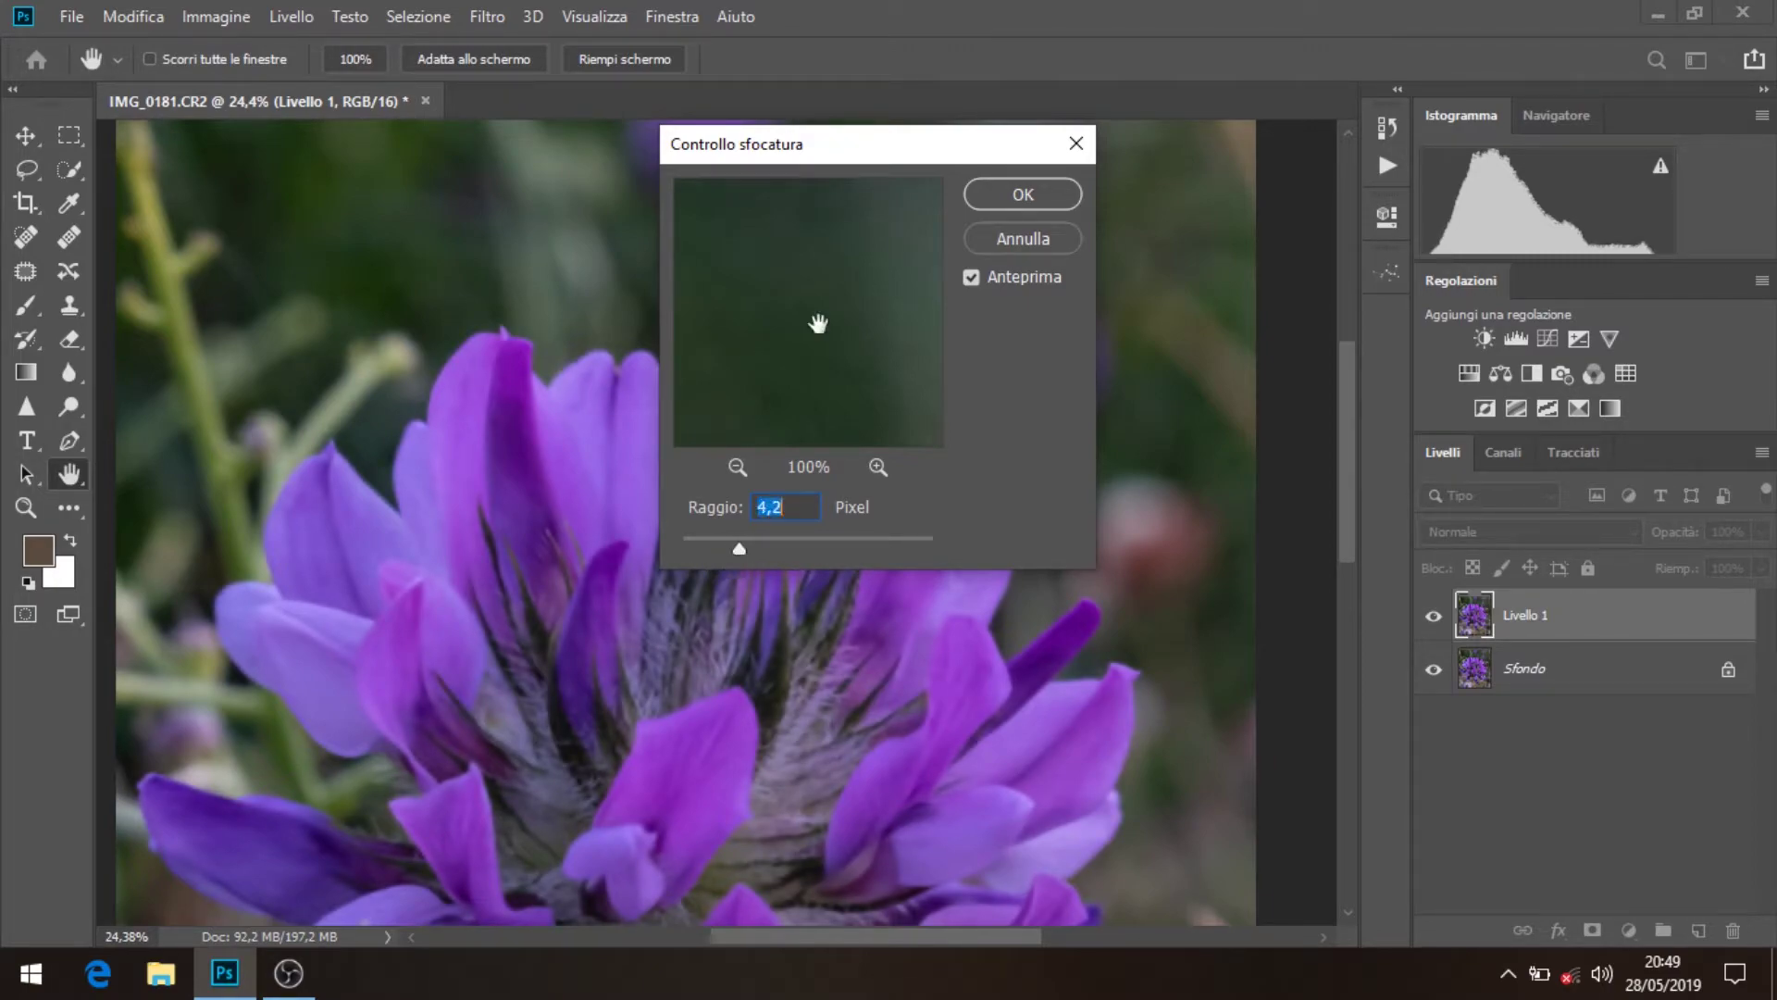
left_click(1018, 192)
key("v")
scroll(621, 320, "up", 1)
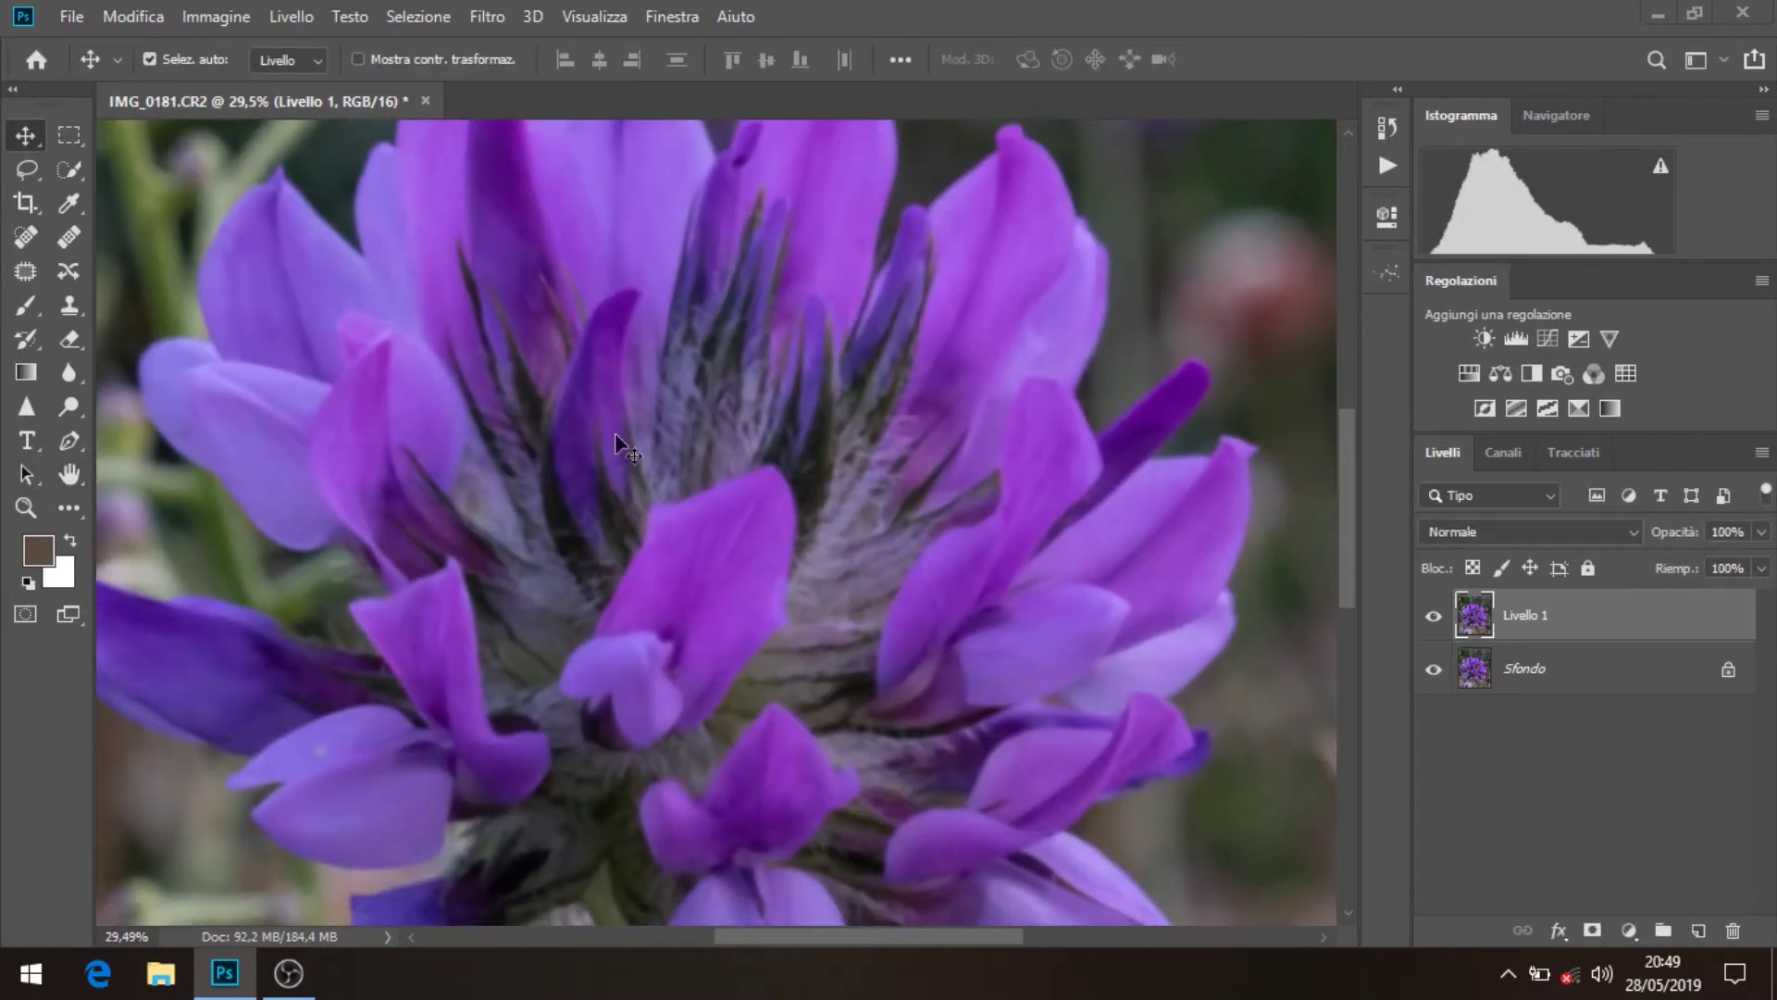
Add a white layer mask to the blurred Livello 1 and pick the Brush tool
scroll(695, 542, "down", 1)
scroll(694, 542, "down", 1)
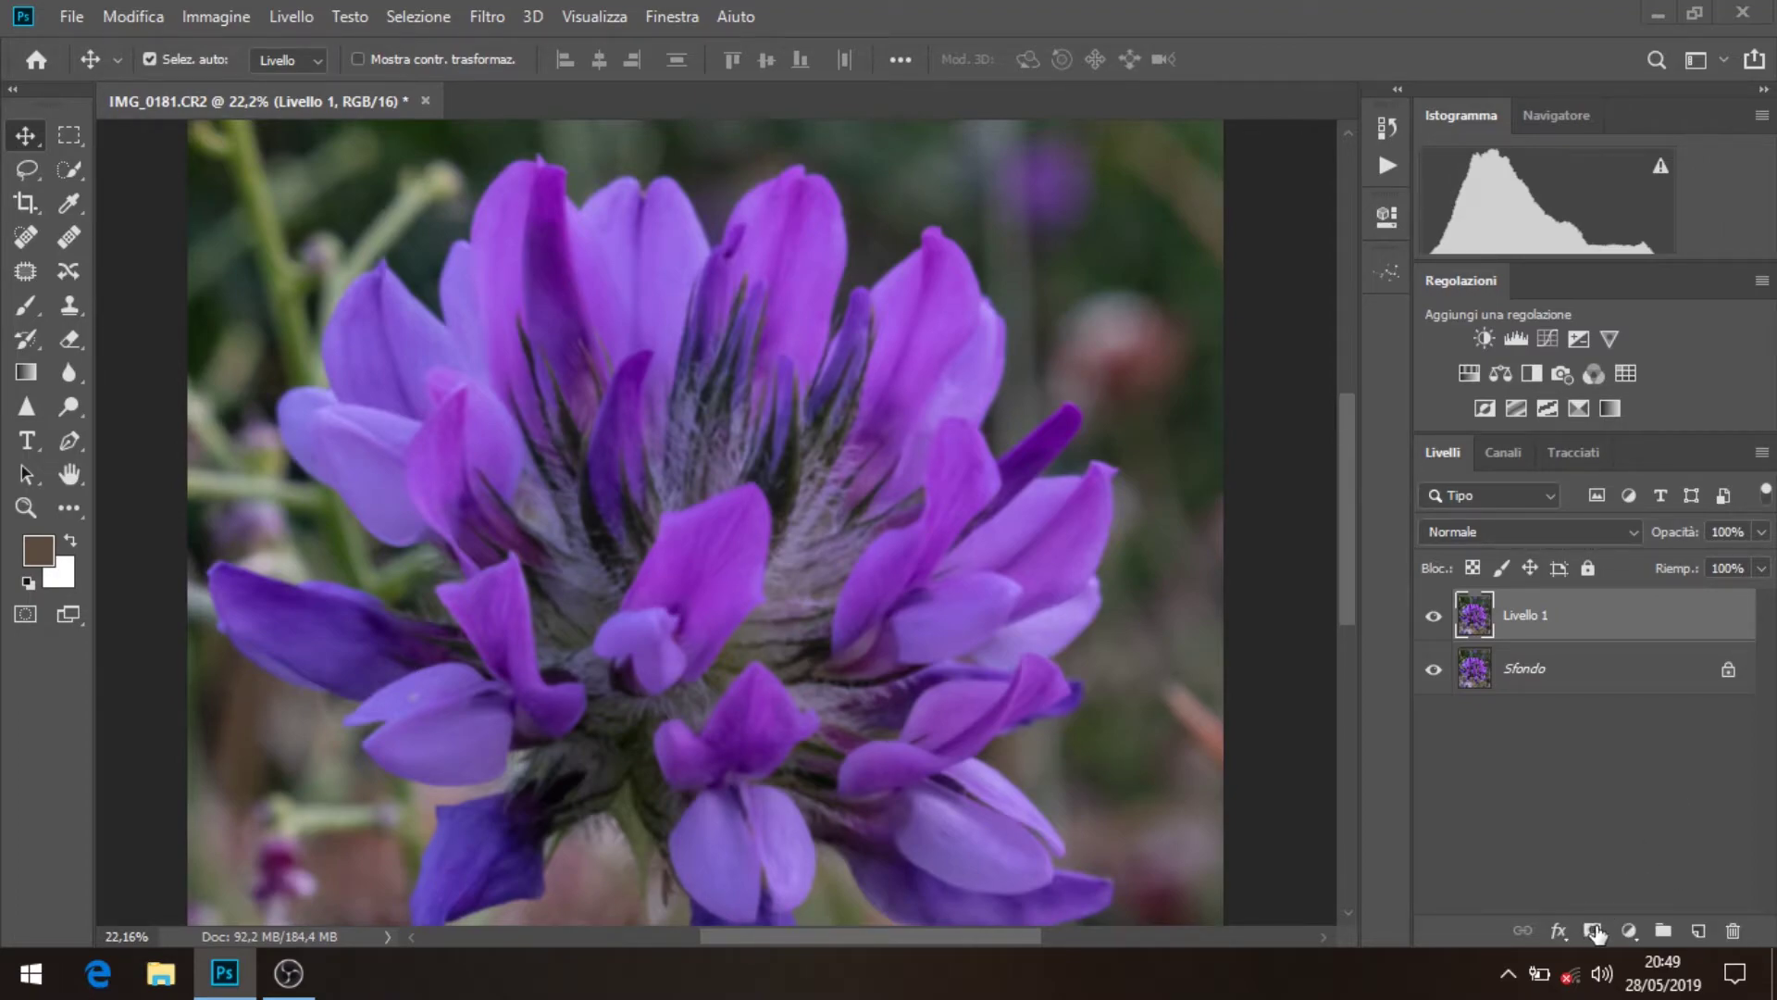
left_click(1593, 932)
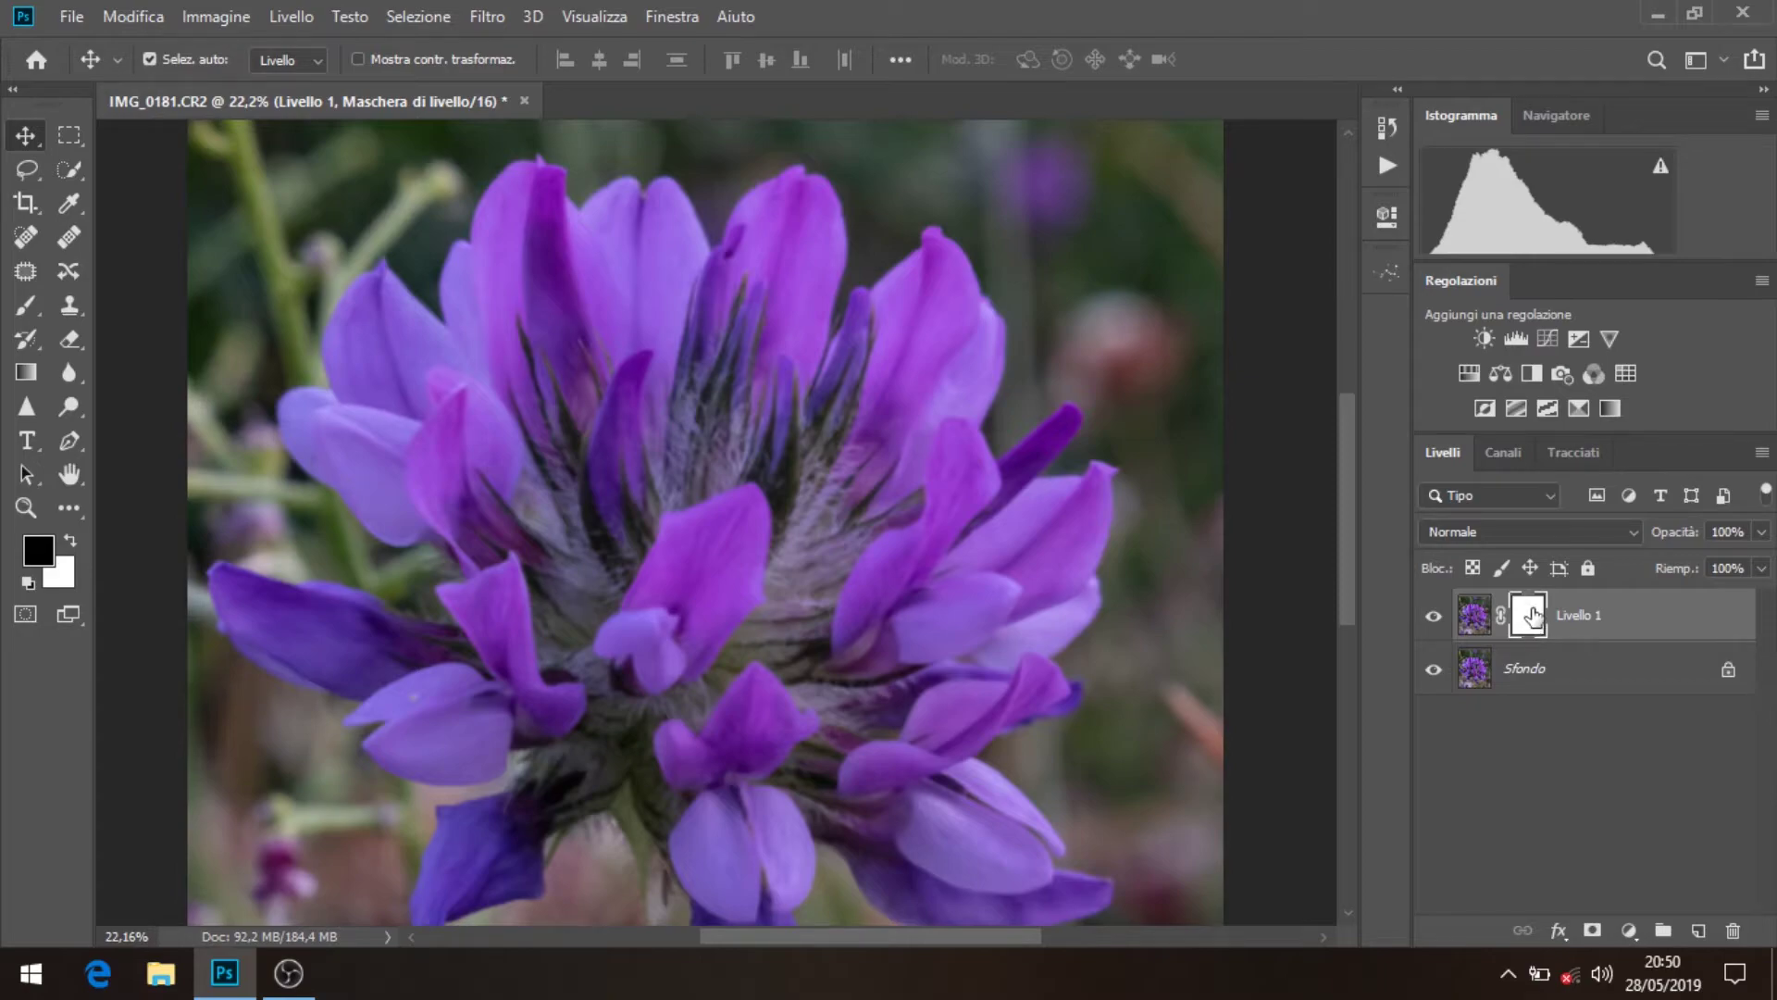
left_click(26, 305)
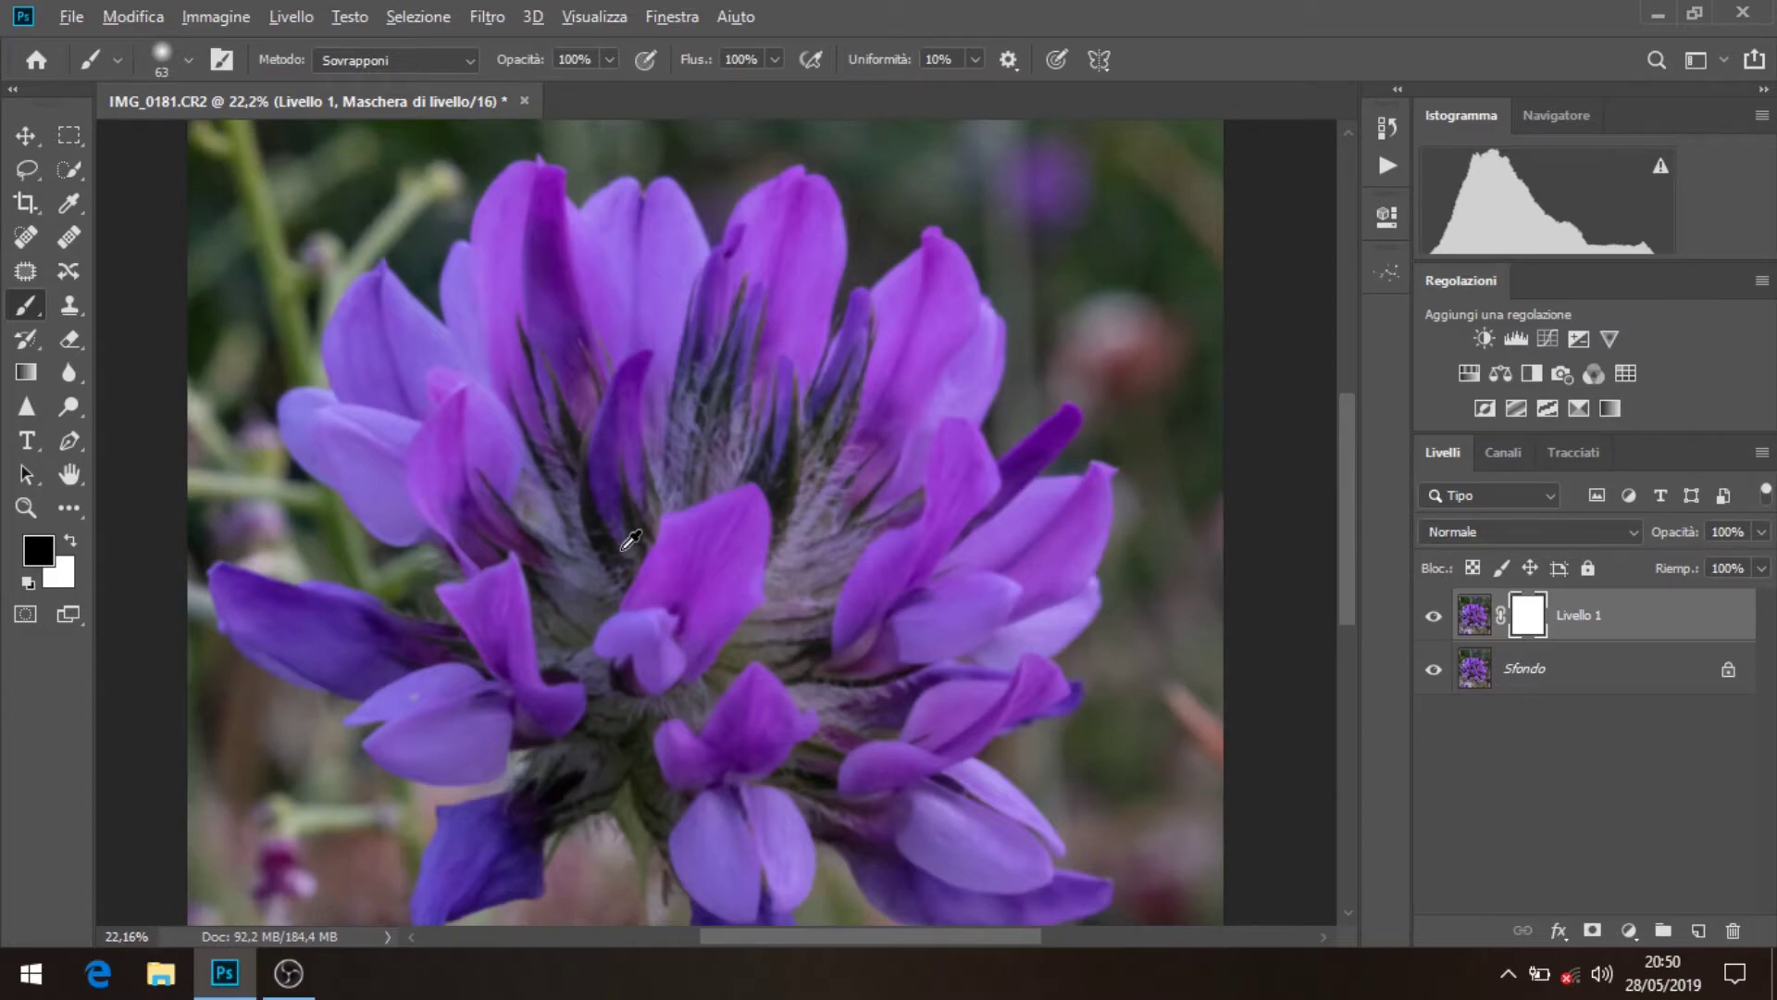
Size the brush to a fully soft 1200 px tip at 0% hardness in Normale mode
left_click_drag(630, 539, 708, 557)
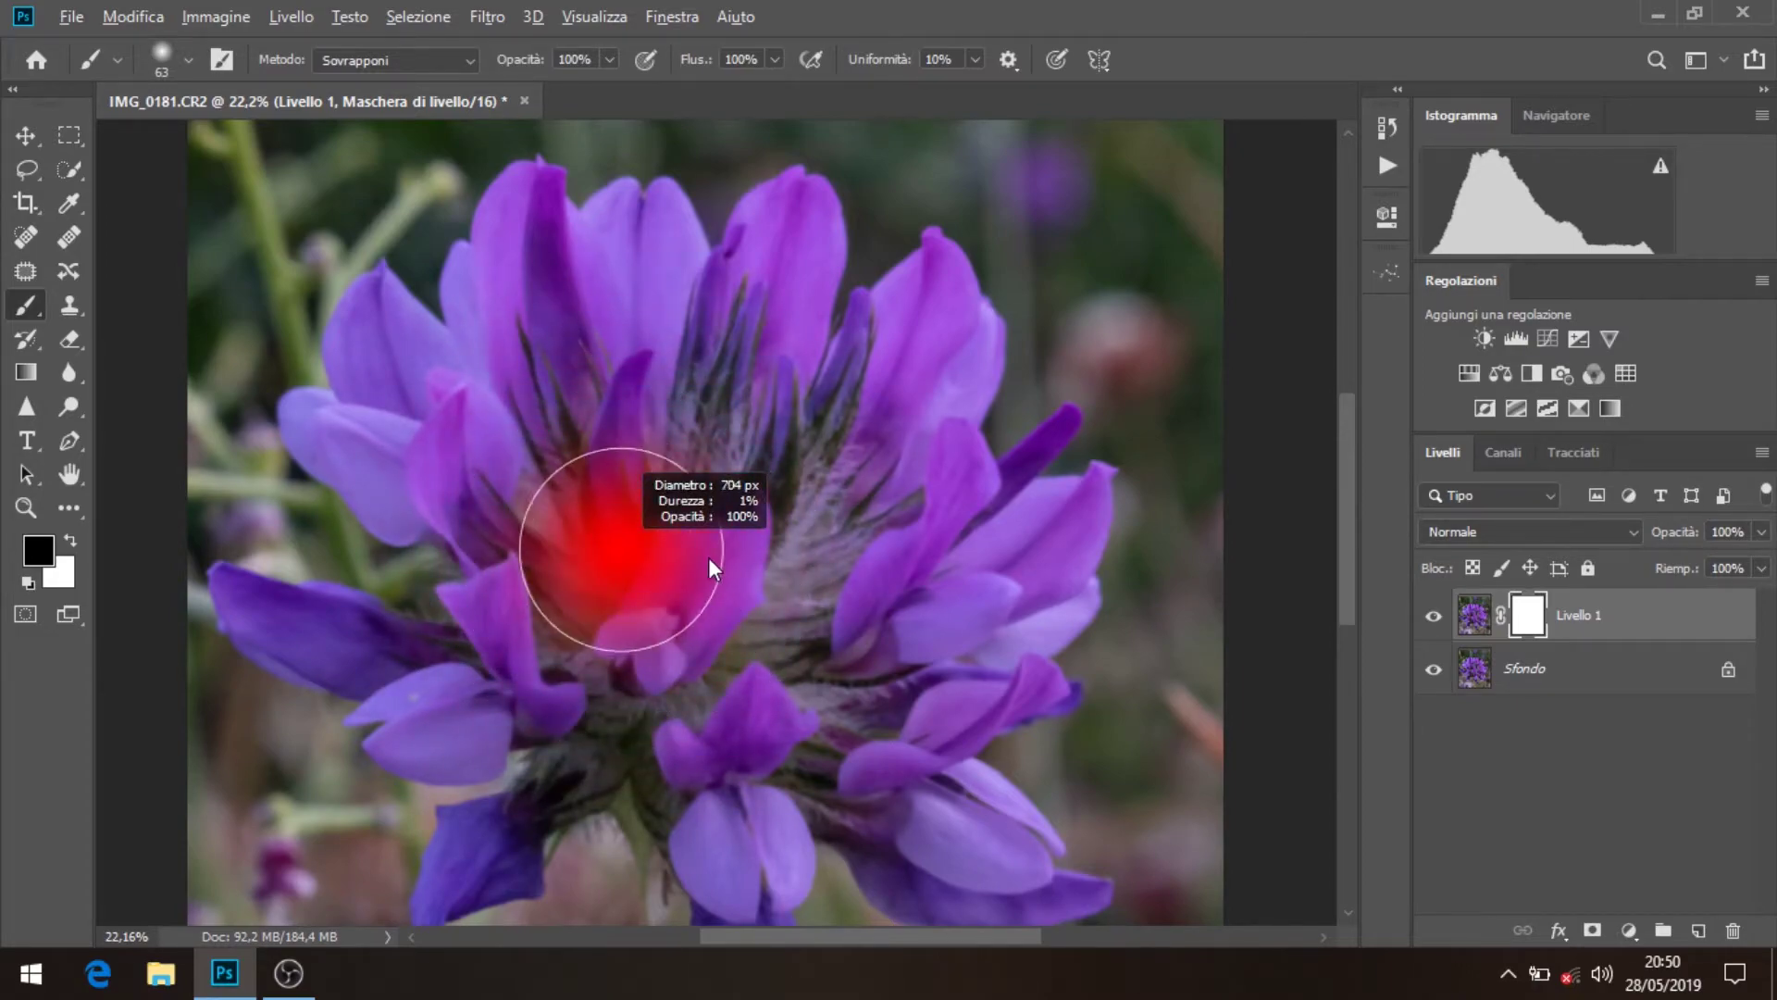
left_click_drag(621, 553, 720, 554)
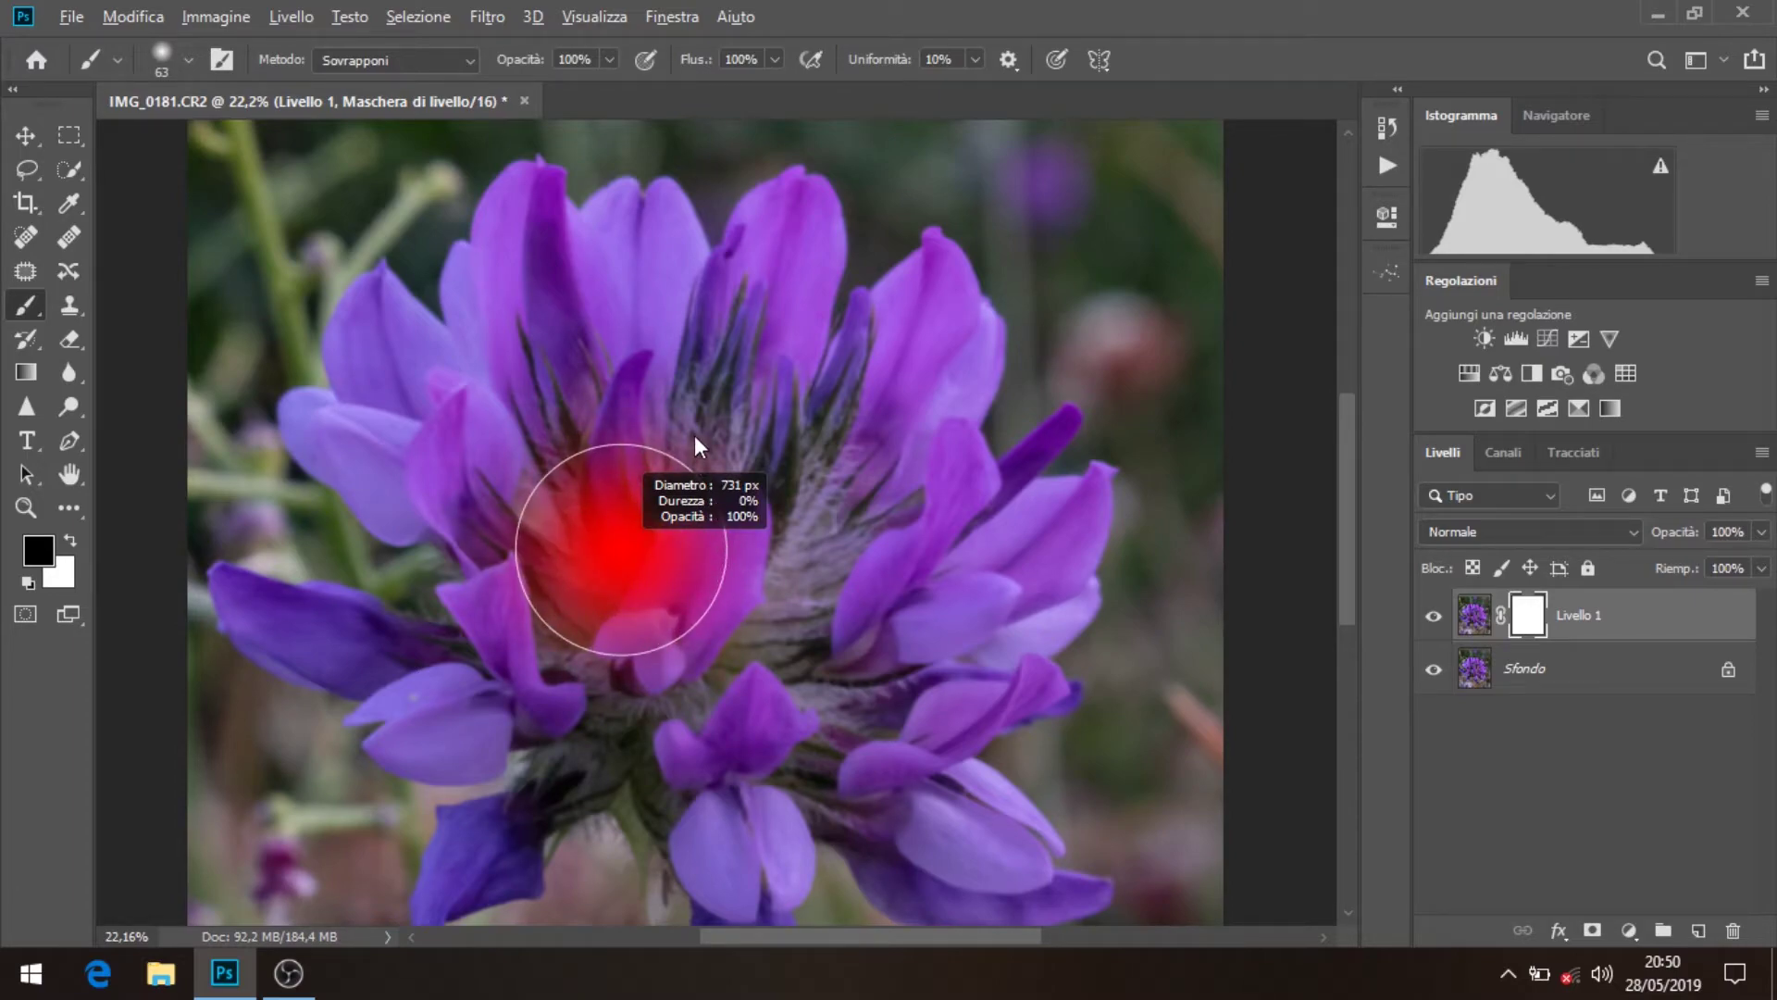
left_click_drag(694, 435, 677, 603)
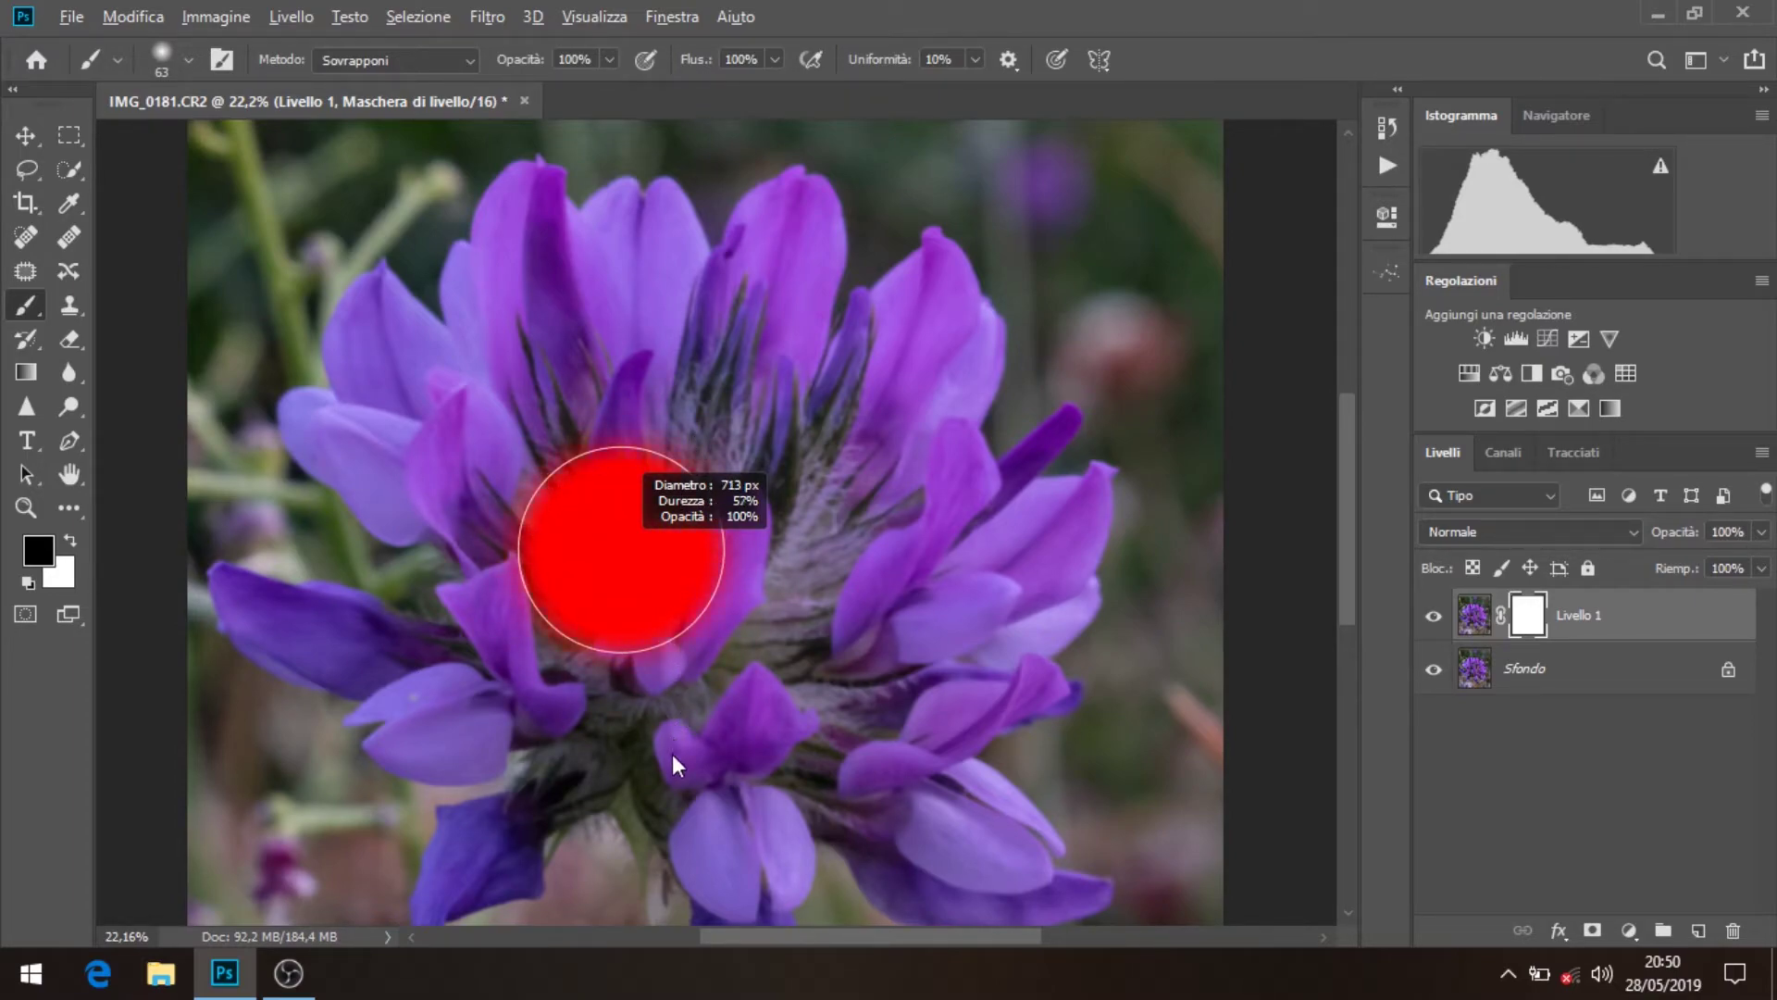
left_click_drag(672, 754, 654, 386)
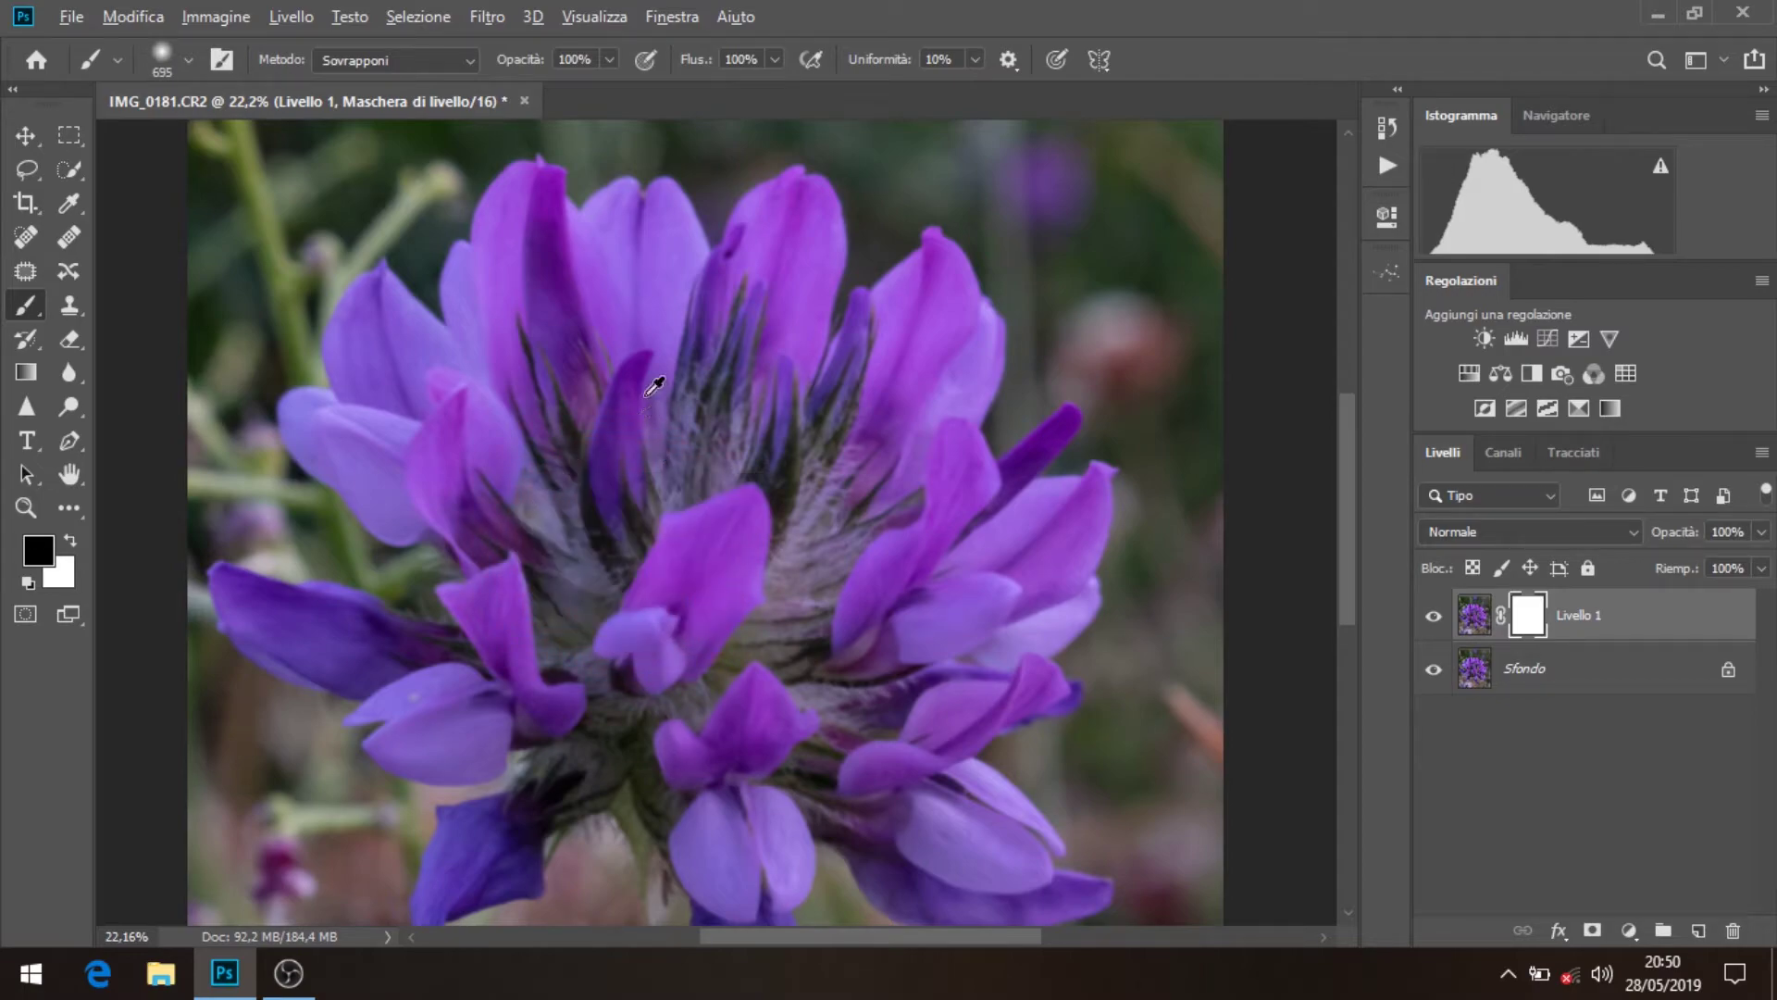
scroll(655, 386, "down", 1)
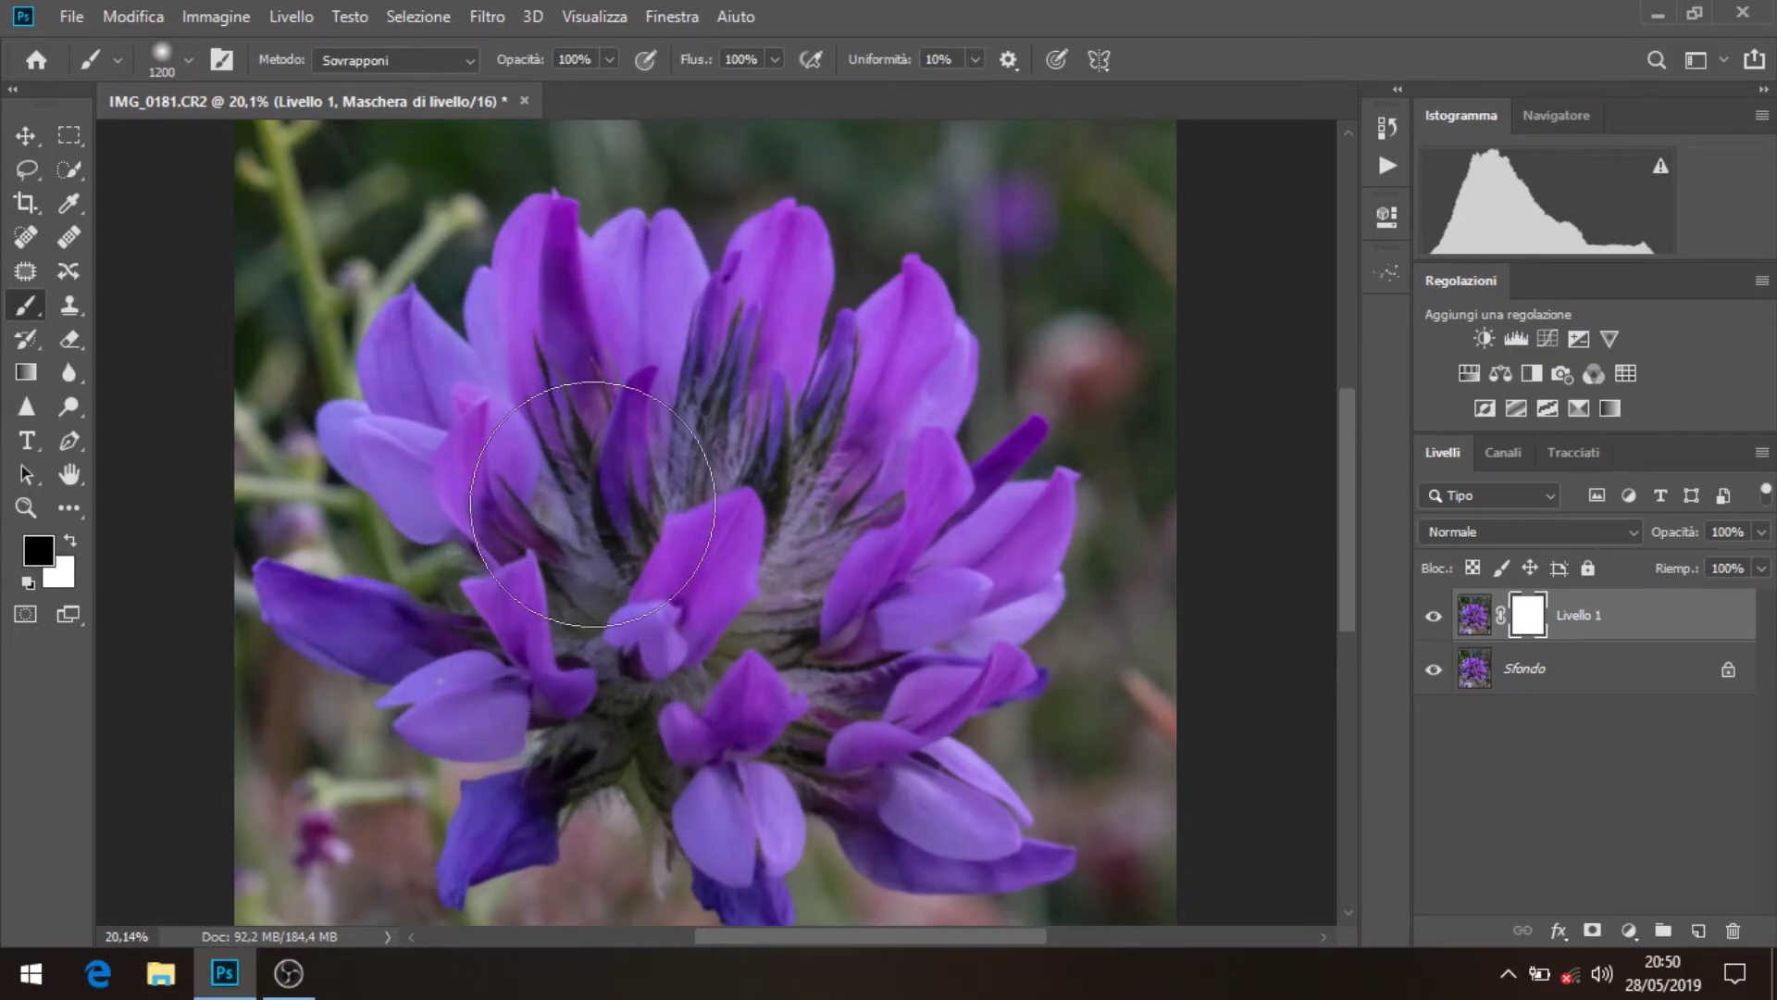
scroll(398, 60, "up", 14)
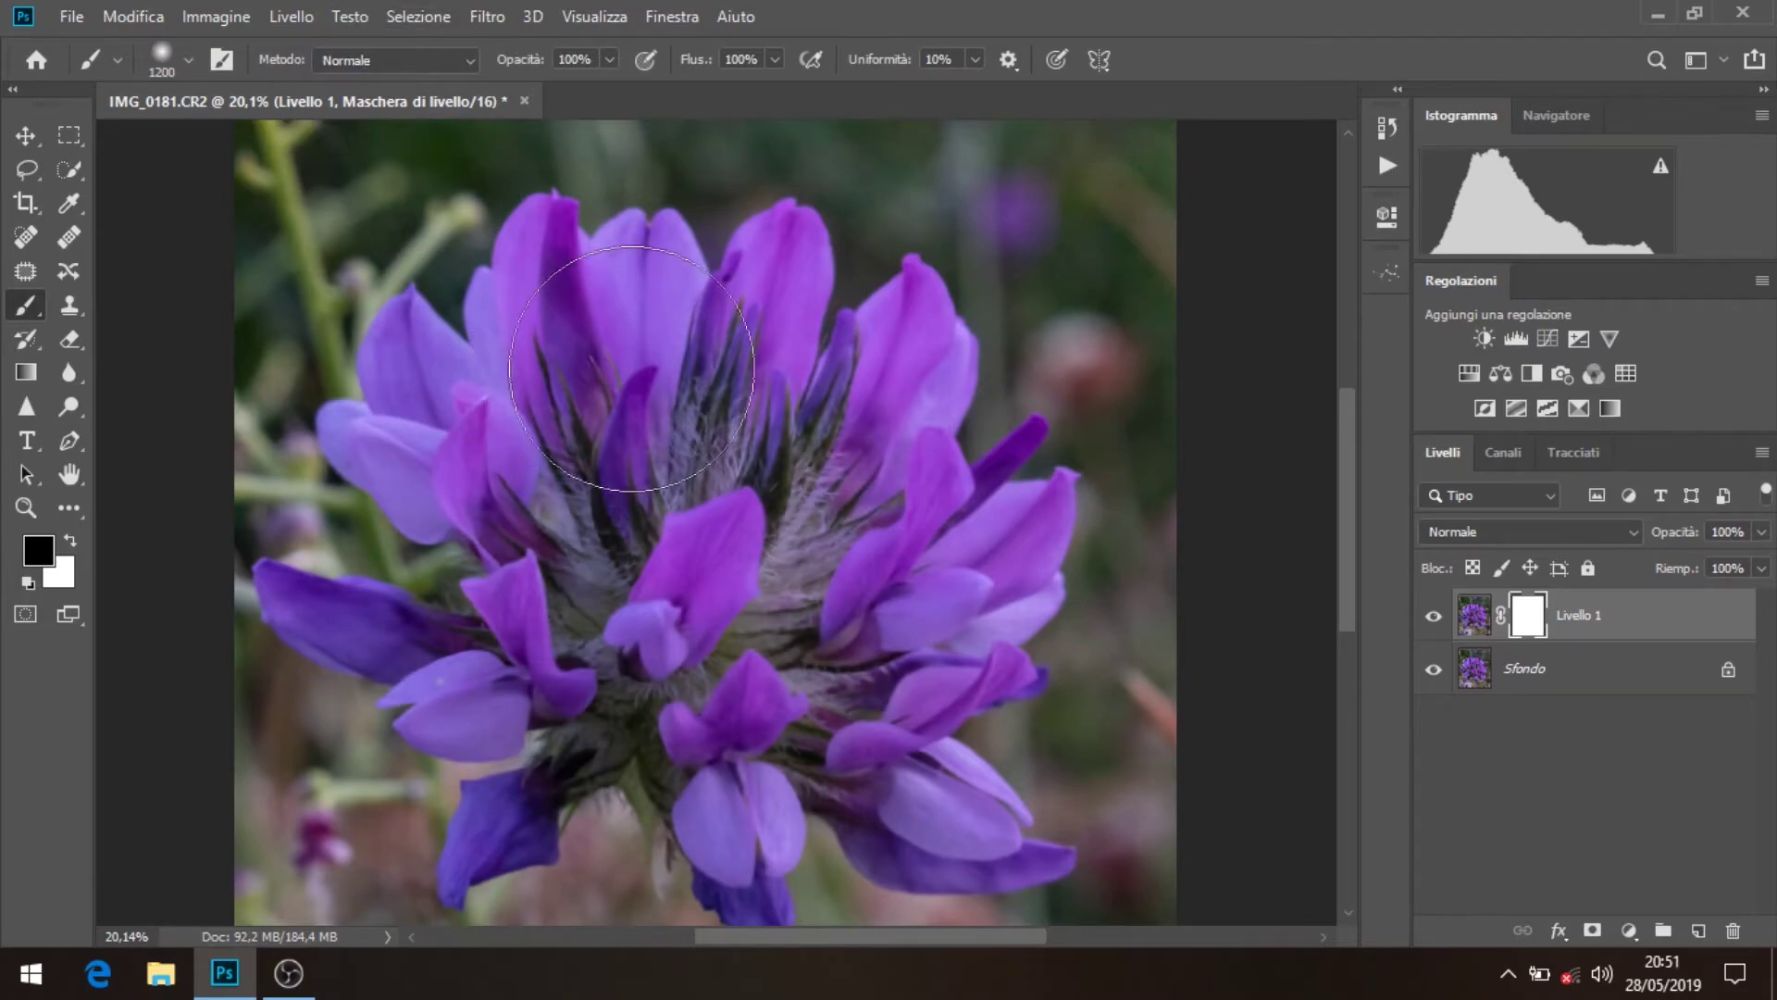
key("ctrl+i")
Toggle Livello 1's visibility to compare the masked blur against the original
left_click(1434, 617)
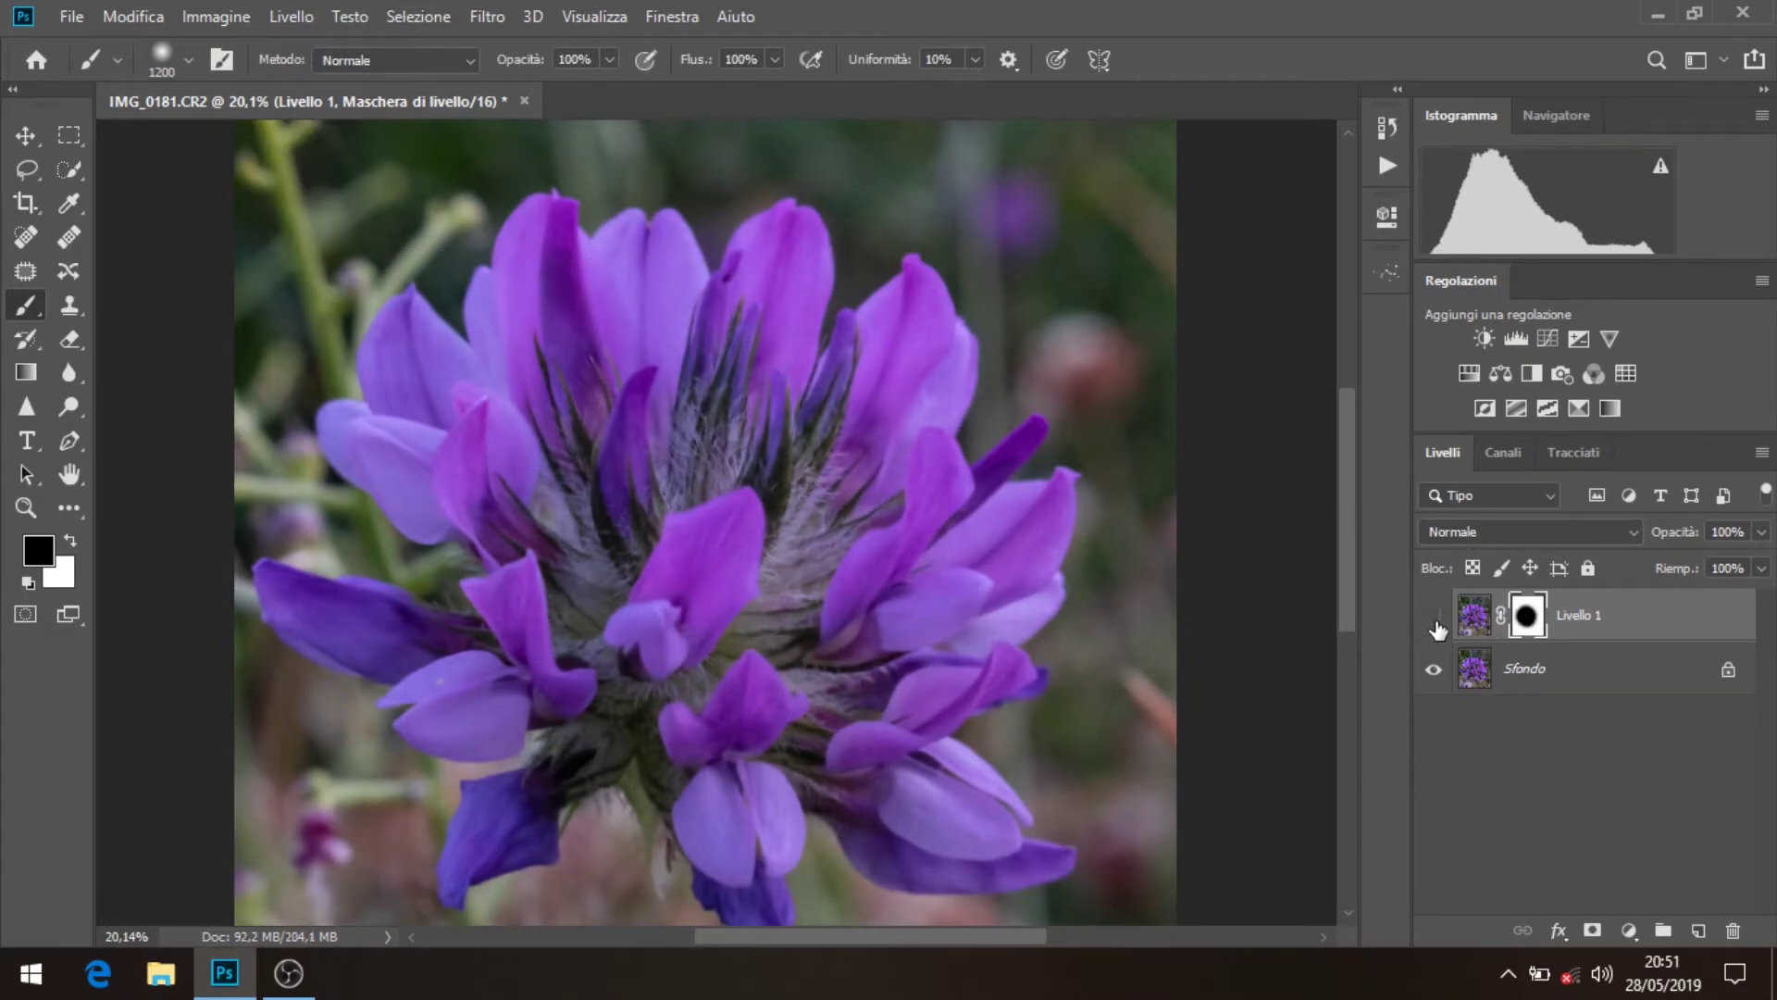
scroll(648, 324, "up", 5)
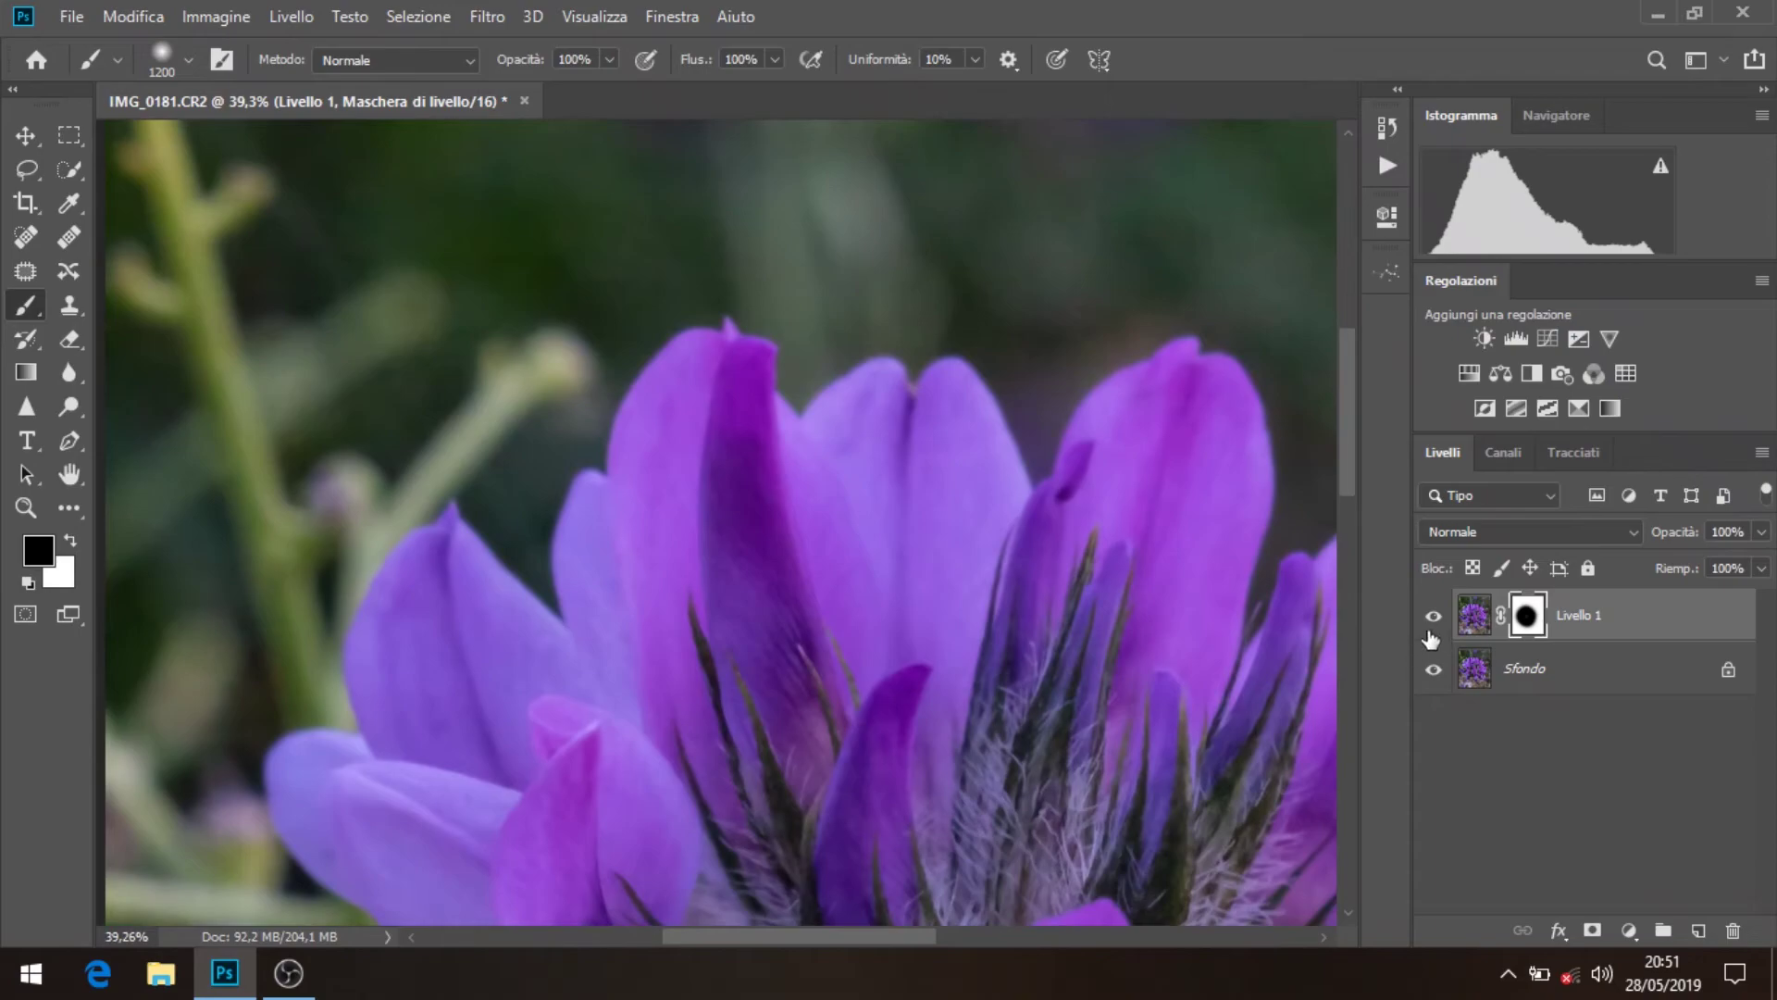
left_click(1434, 618)
left_click(1434, 618)
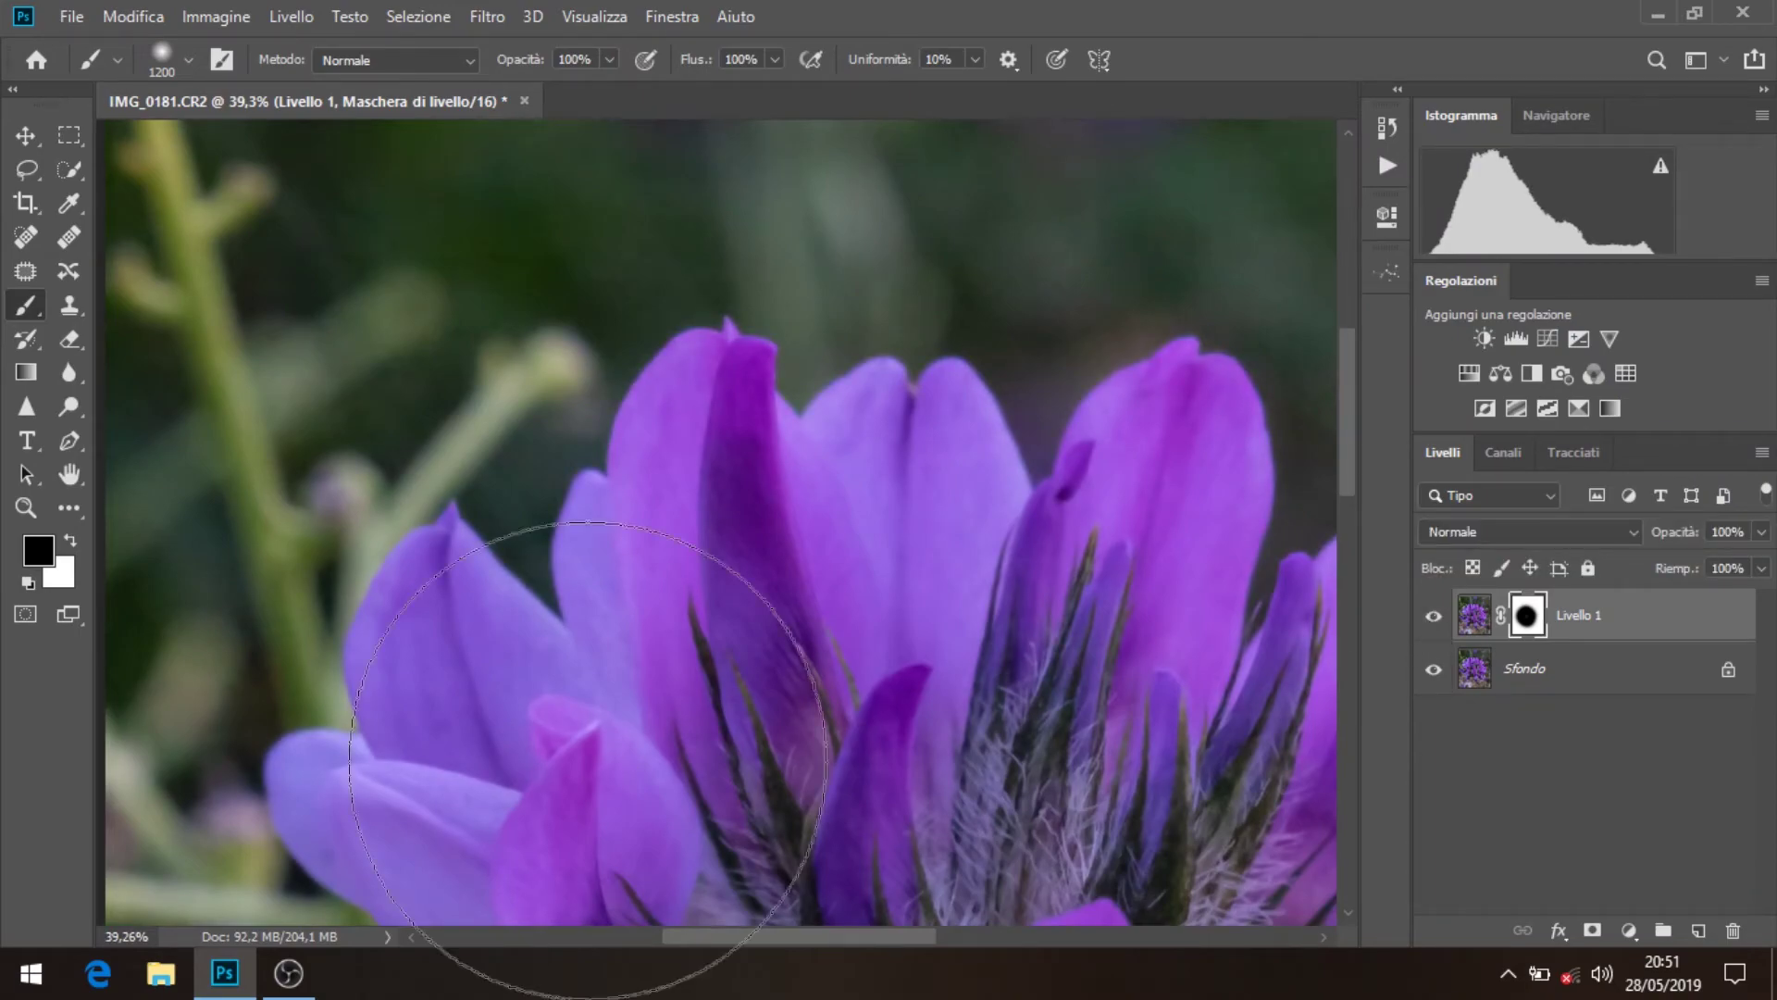
Flatten the image with Unico livello into a single Sfondo layer
scroll(648, 814, "down", 2)
scroll(706, 787, "down", 2)
scroll(706, 771, "down", 2)
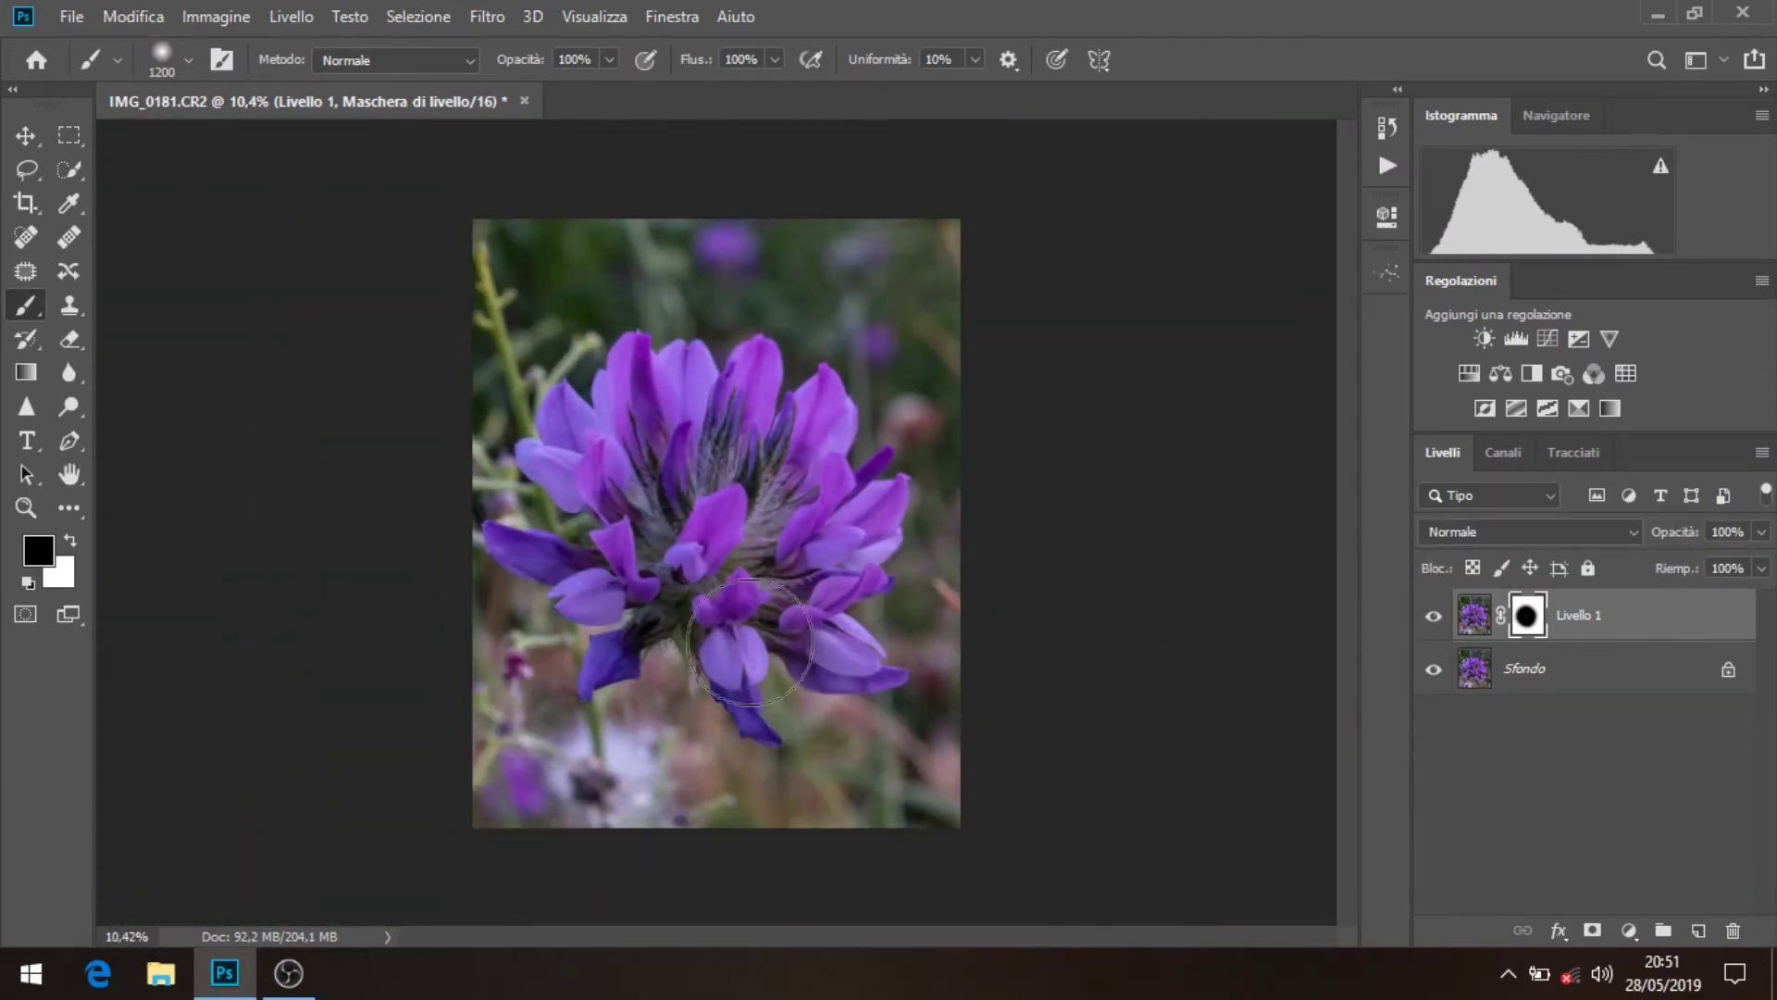
scroll(707, 771, "up", 1)
right_click(1518, 664)
left_click(1574, 590)
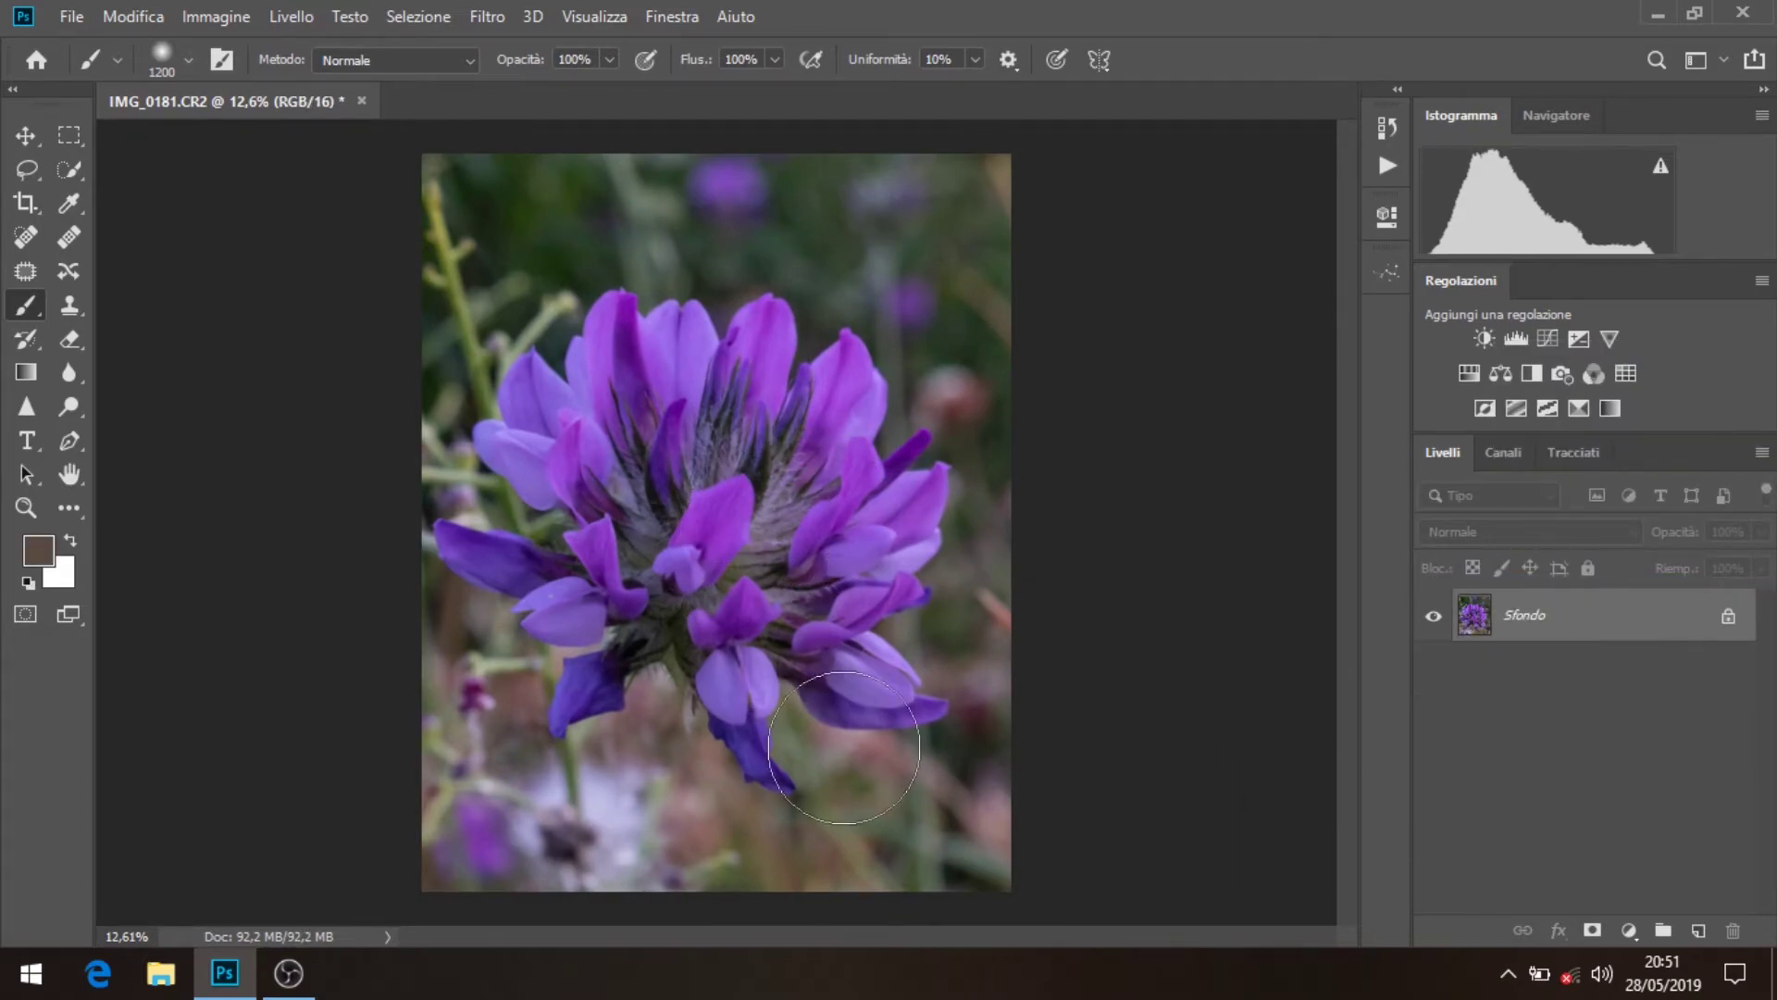
Duplicate the flattened layer and apply Accentua passaggio (High Pass) with a radius of about 2,7 pixels
scroll(790, 466, "up", 2)
scroll(790, 466, "up", 1)
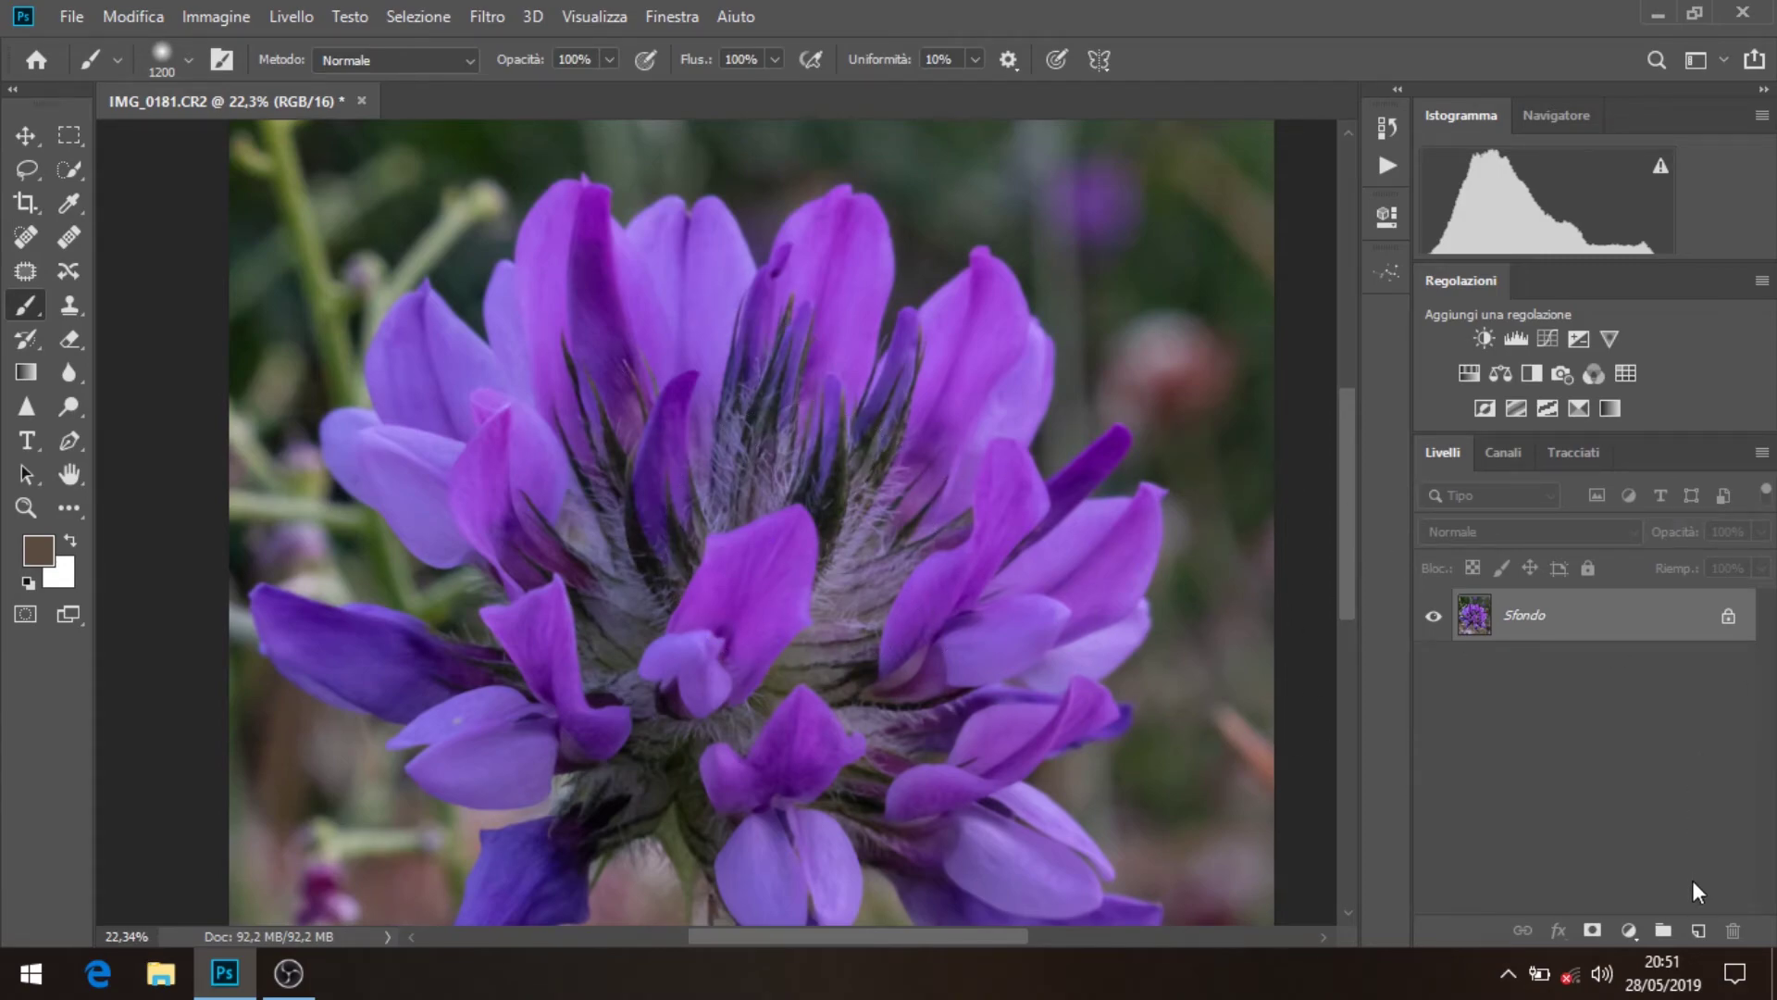
key("ctrl+j")
key("ctrl+alt+f")
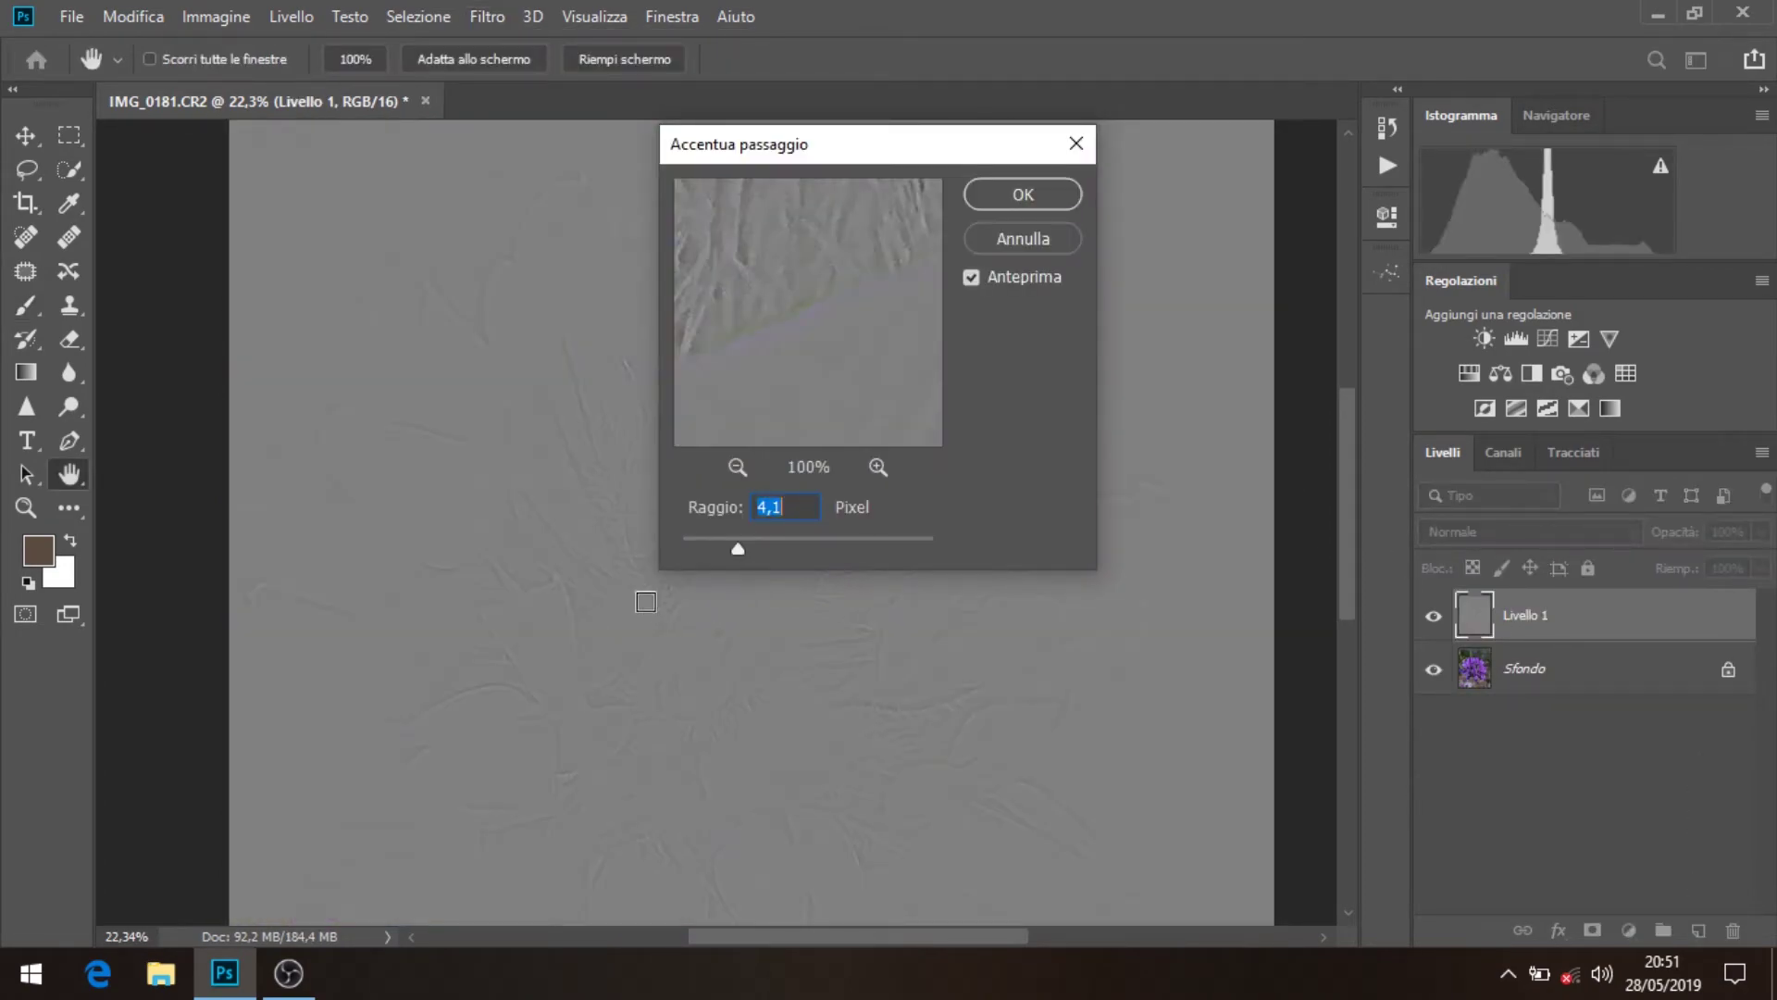
left_click(640, 567)
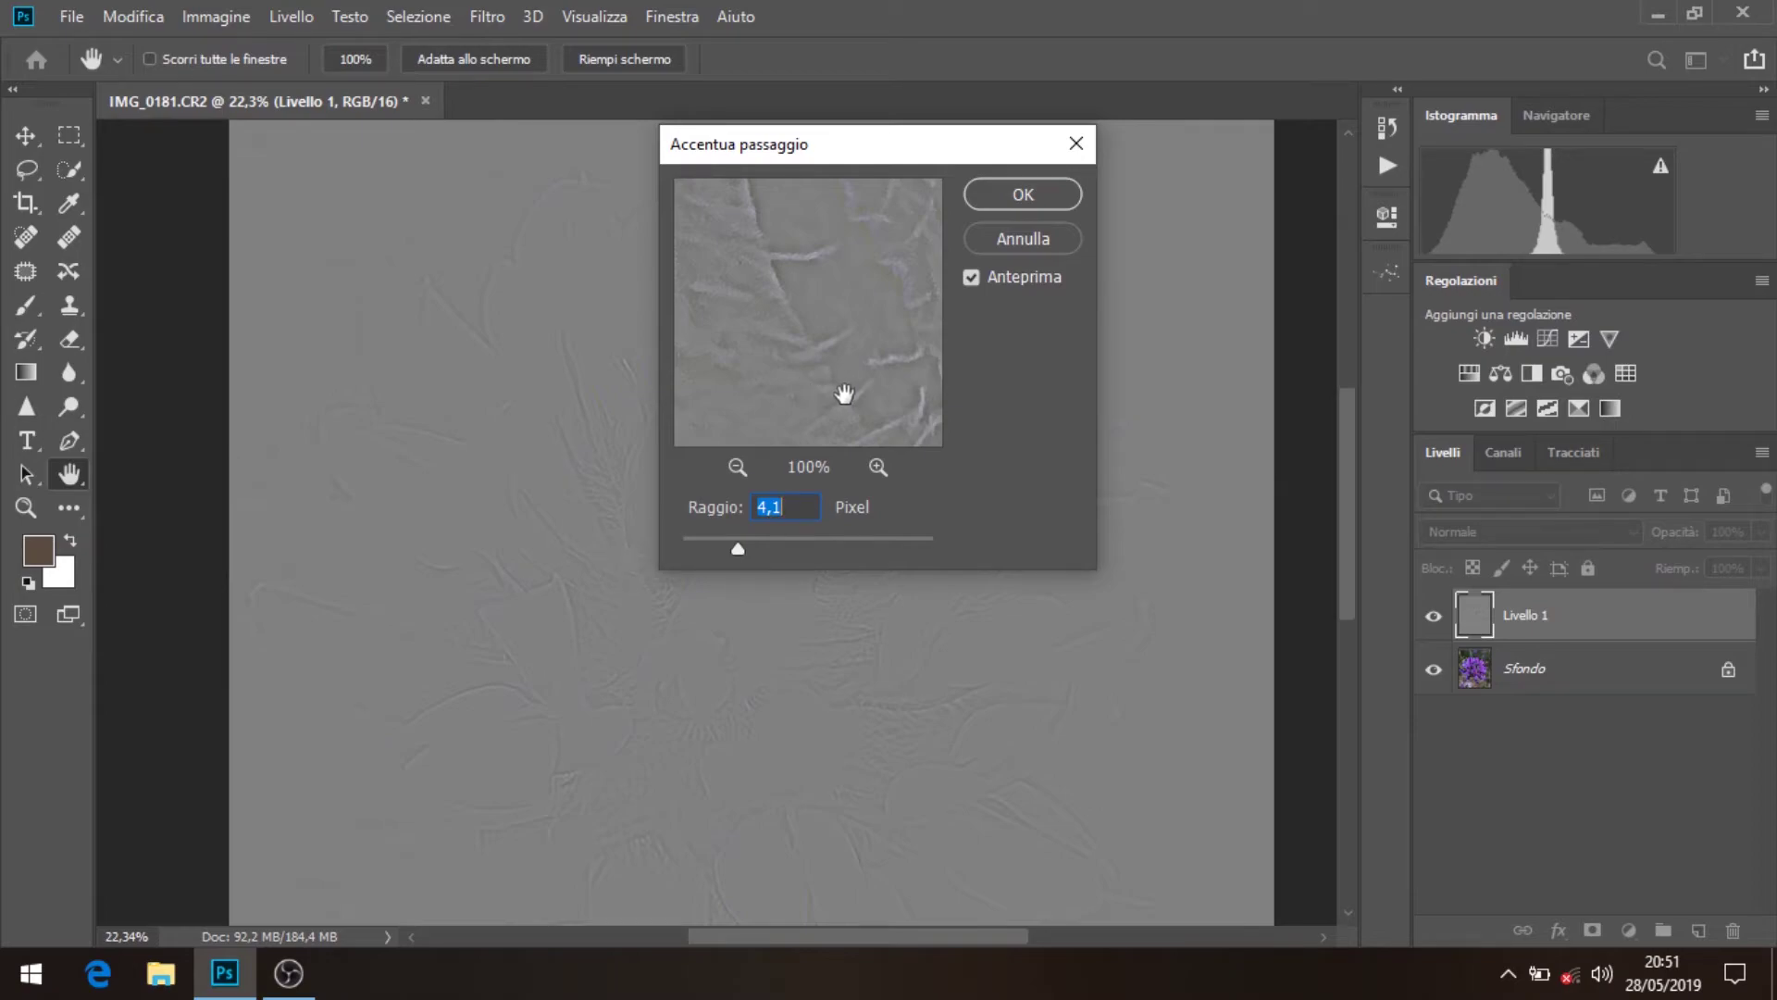
mouse_move(716, 547)
left_mouse_down()
mouse_move(820, 546)
mouse_move(675, 544)
mouse_move(904, 552)
mouse_move(731, 535)
left_mouse_up()
left_click(1035, 193)
key("b")
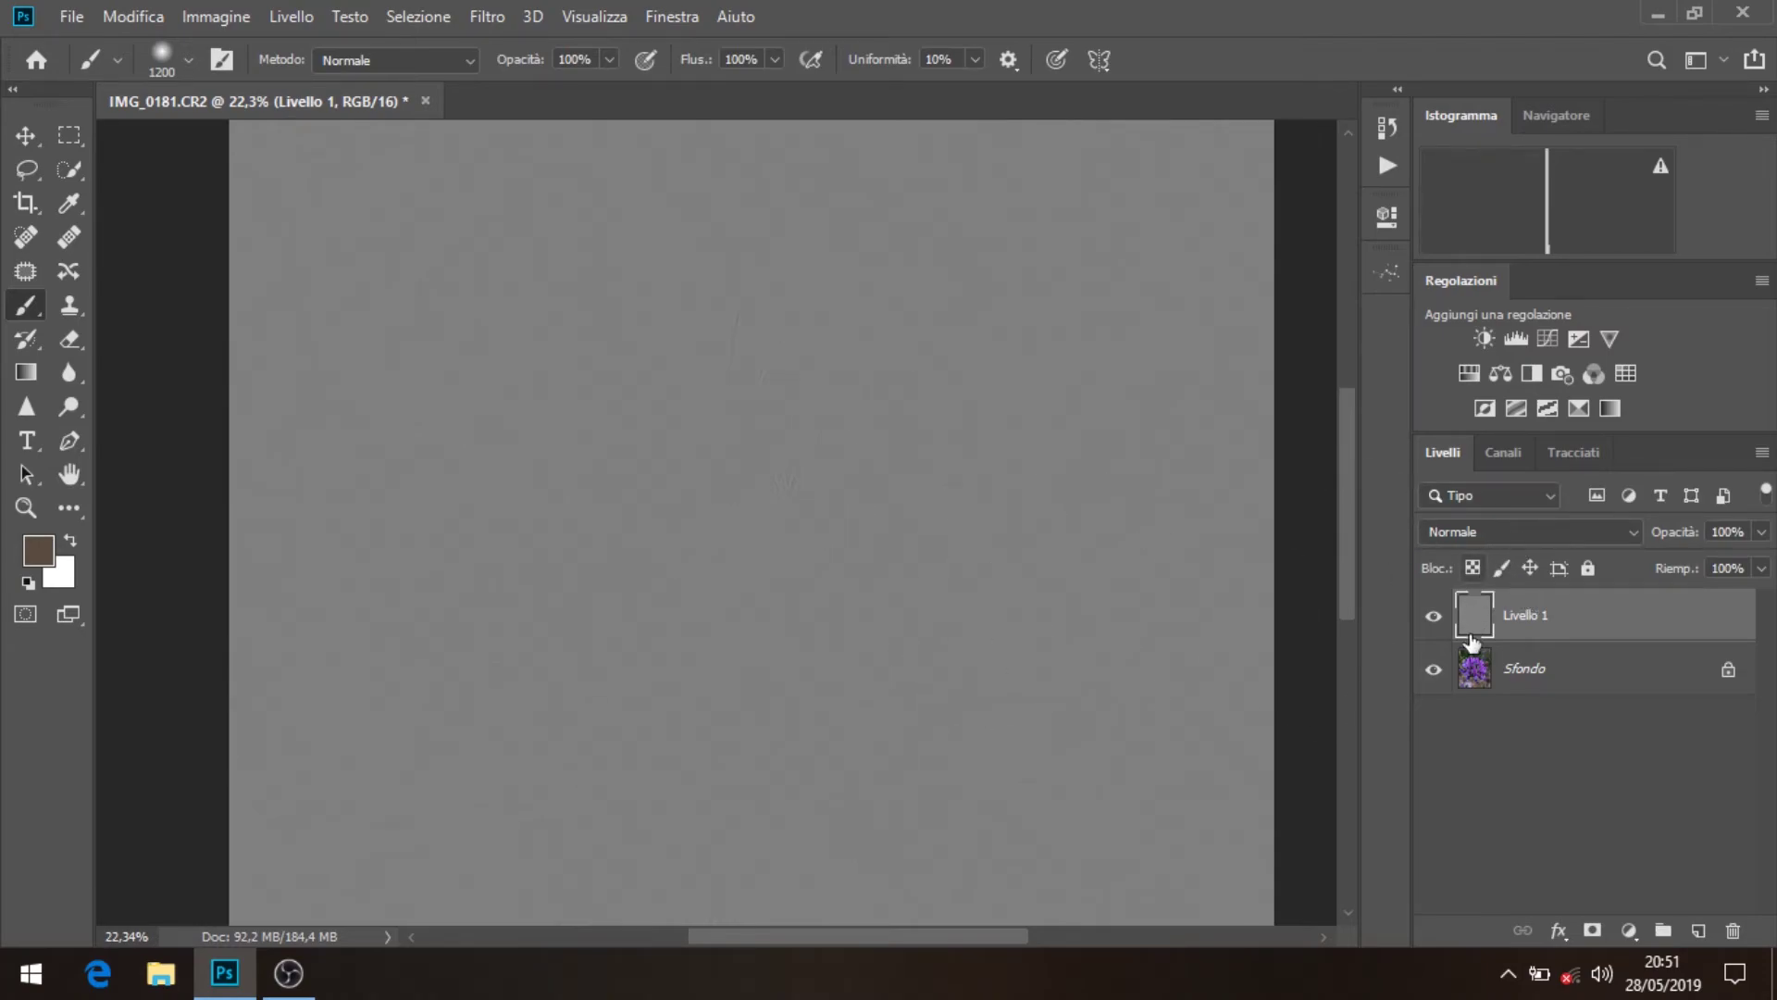
Set Livello 1's blend mode to Luce intensa
left_click(1476, 533)
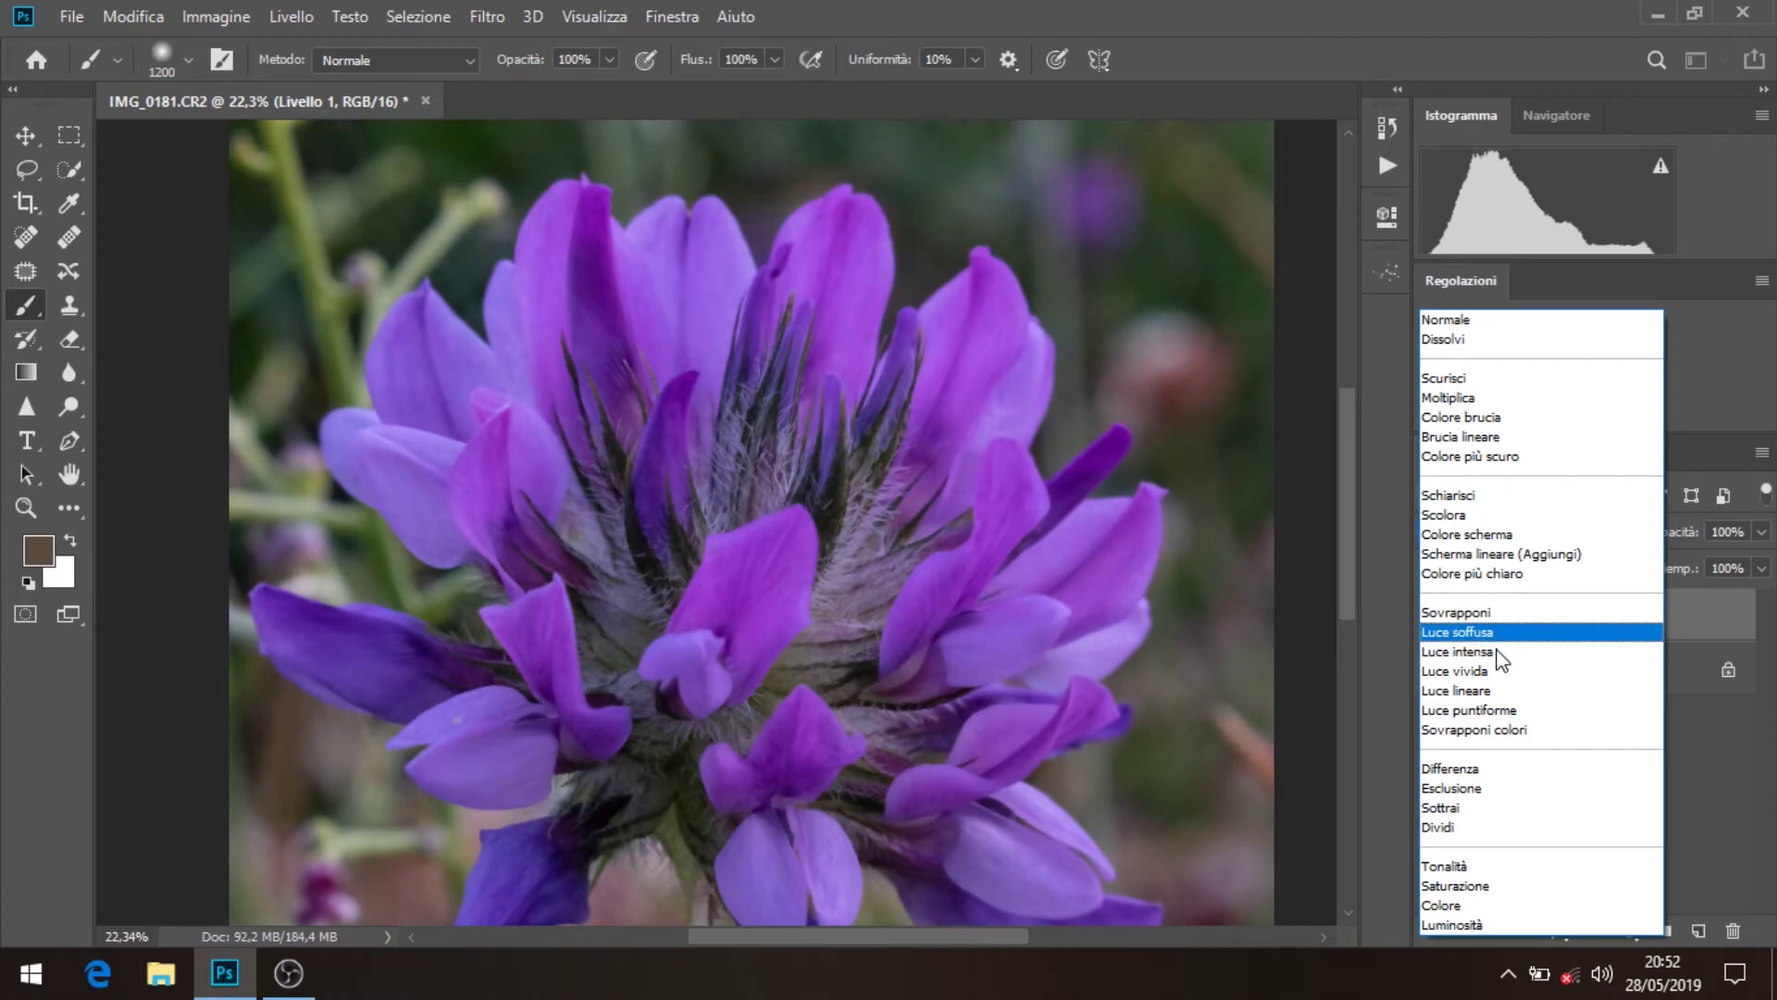
left_click(1494, 653)
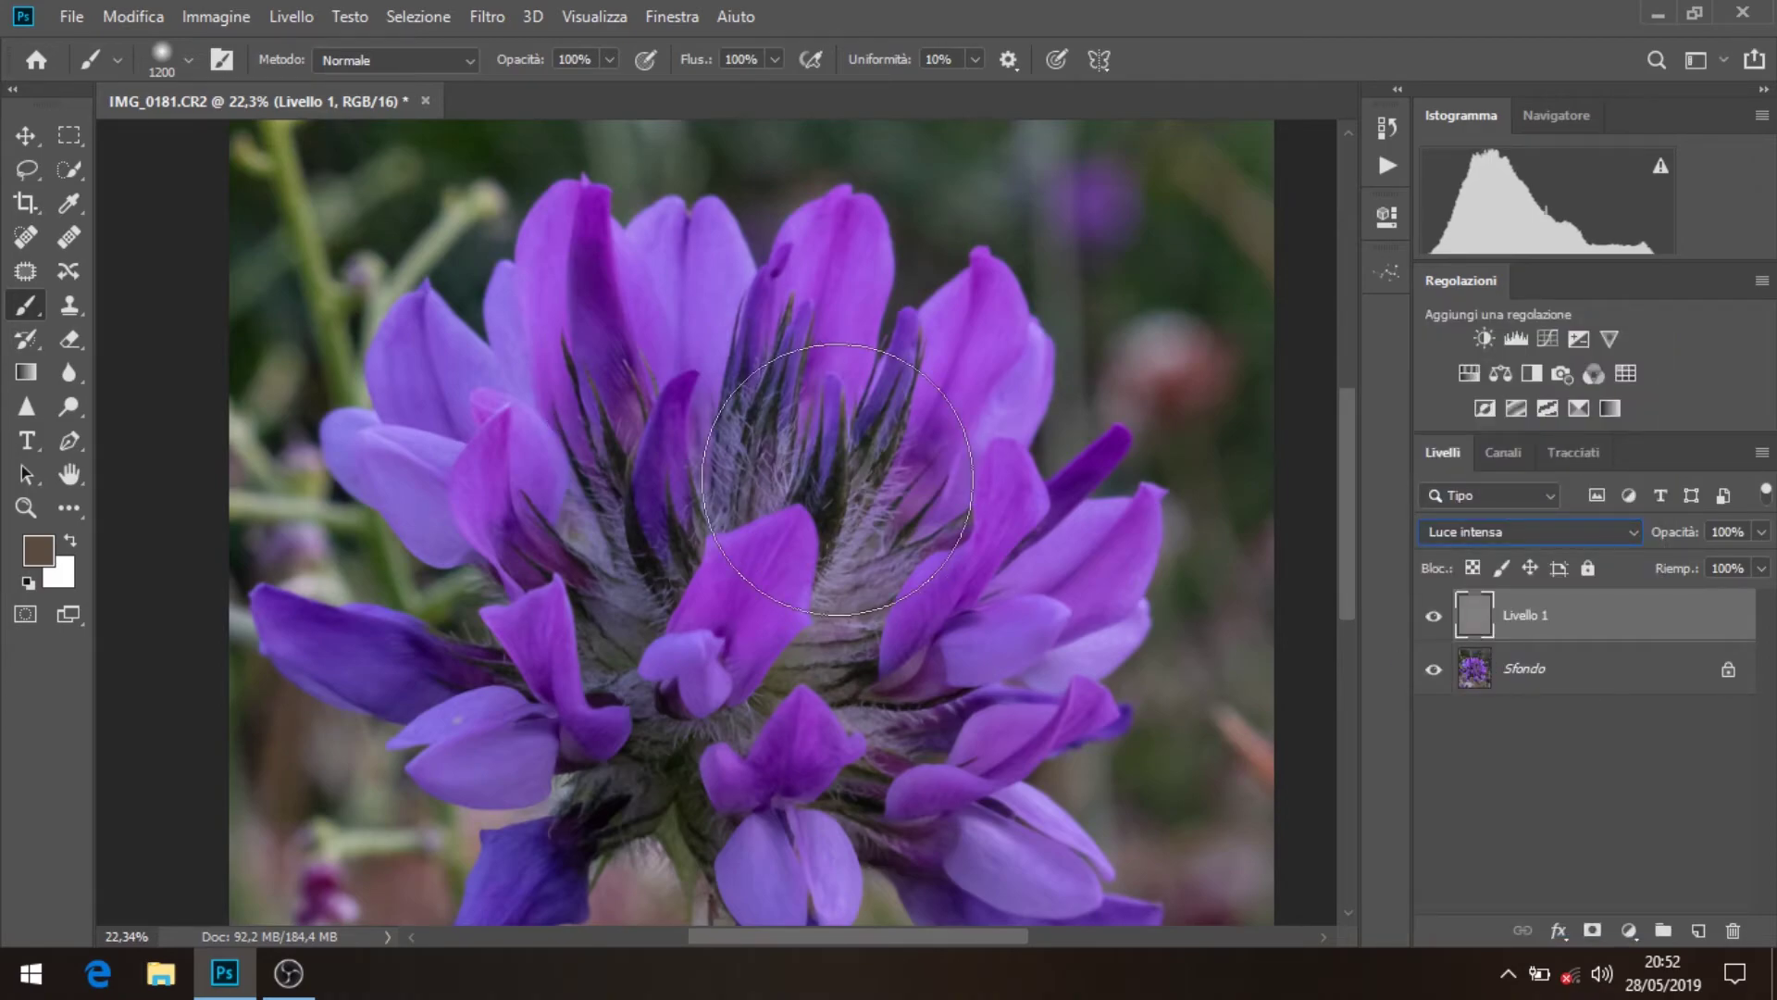
key("v")
Toggle Livello 1's visibility to compare the sharpening on the flower
scroll(798, 481, "up", 3)
left_click(1434, 617)
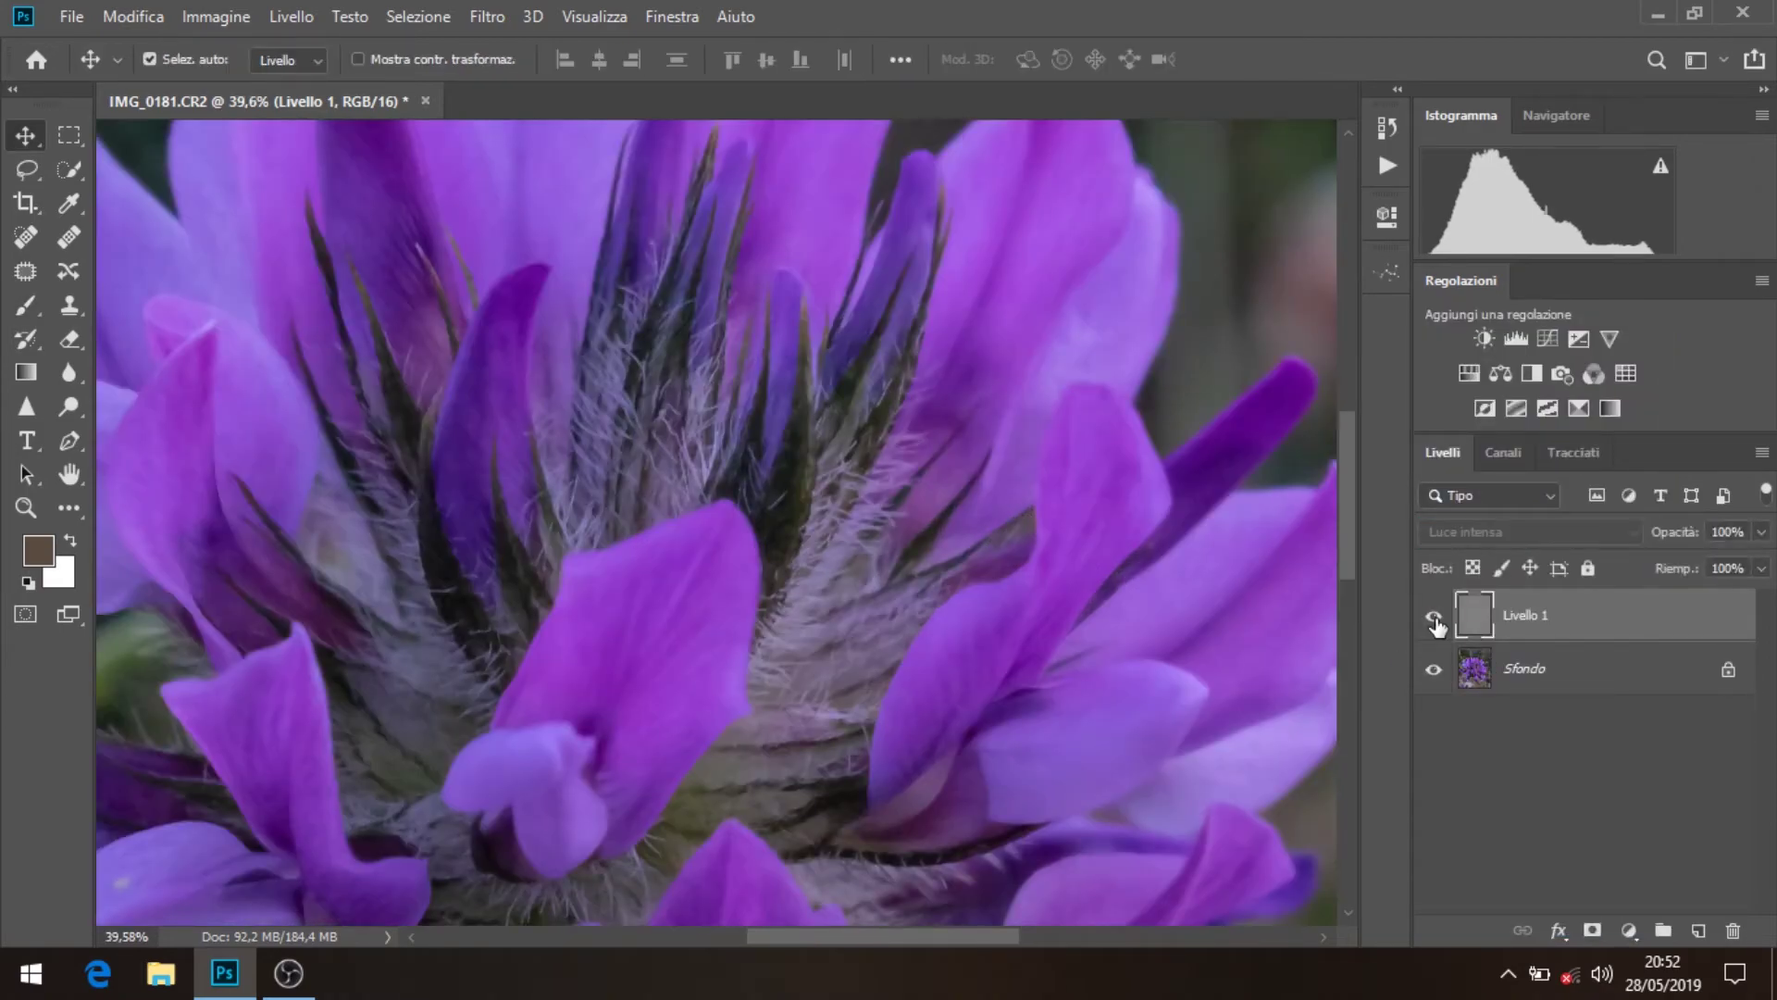
left_click(1434, 617)
scroll(874, 569, "up", 5)
left_click(1434, 616)
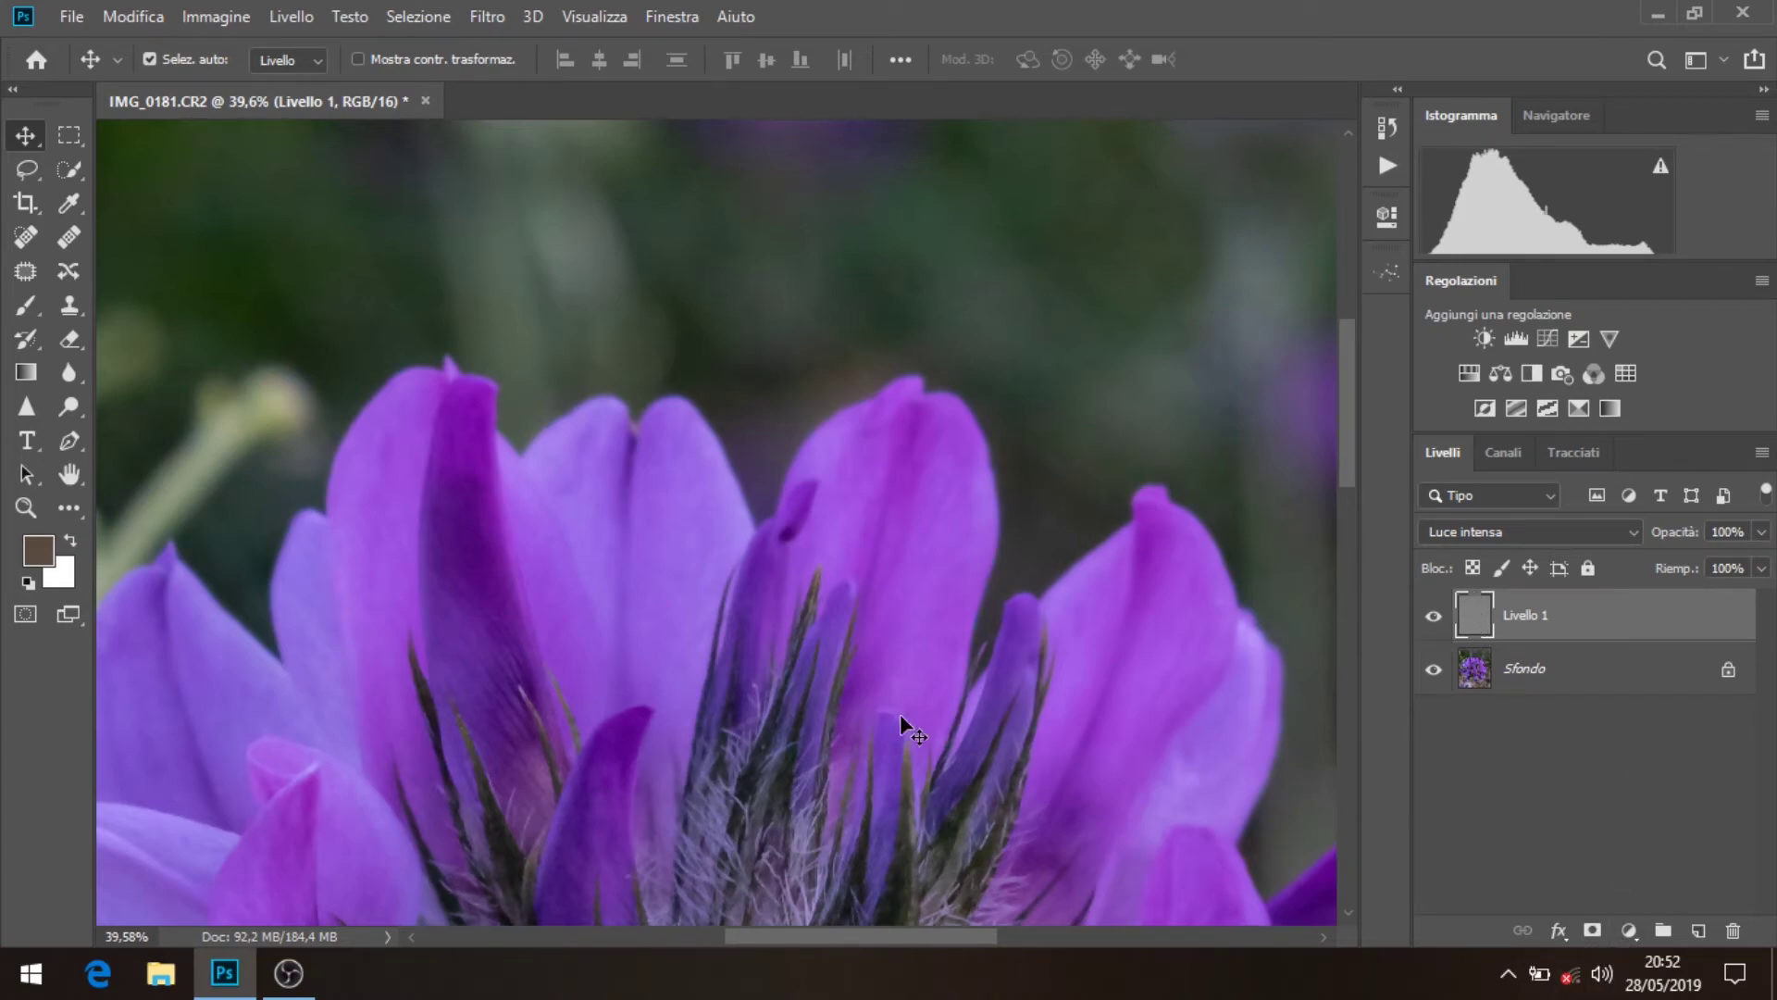
Add a black hide-all layer mask to the High Pass layer Livello 1
left_click(1594, 932, "alt")
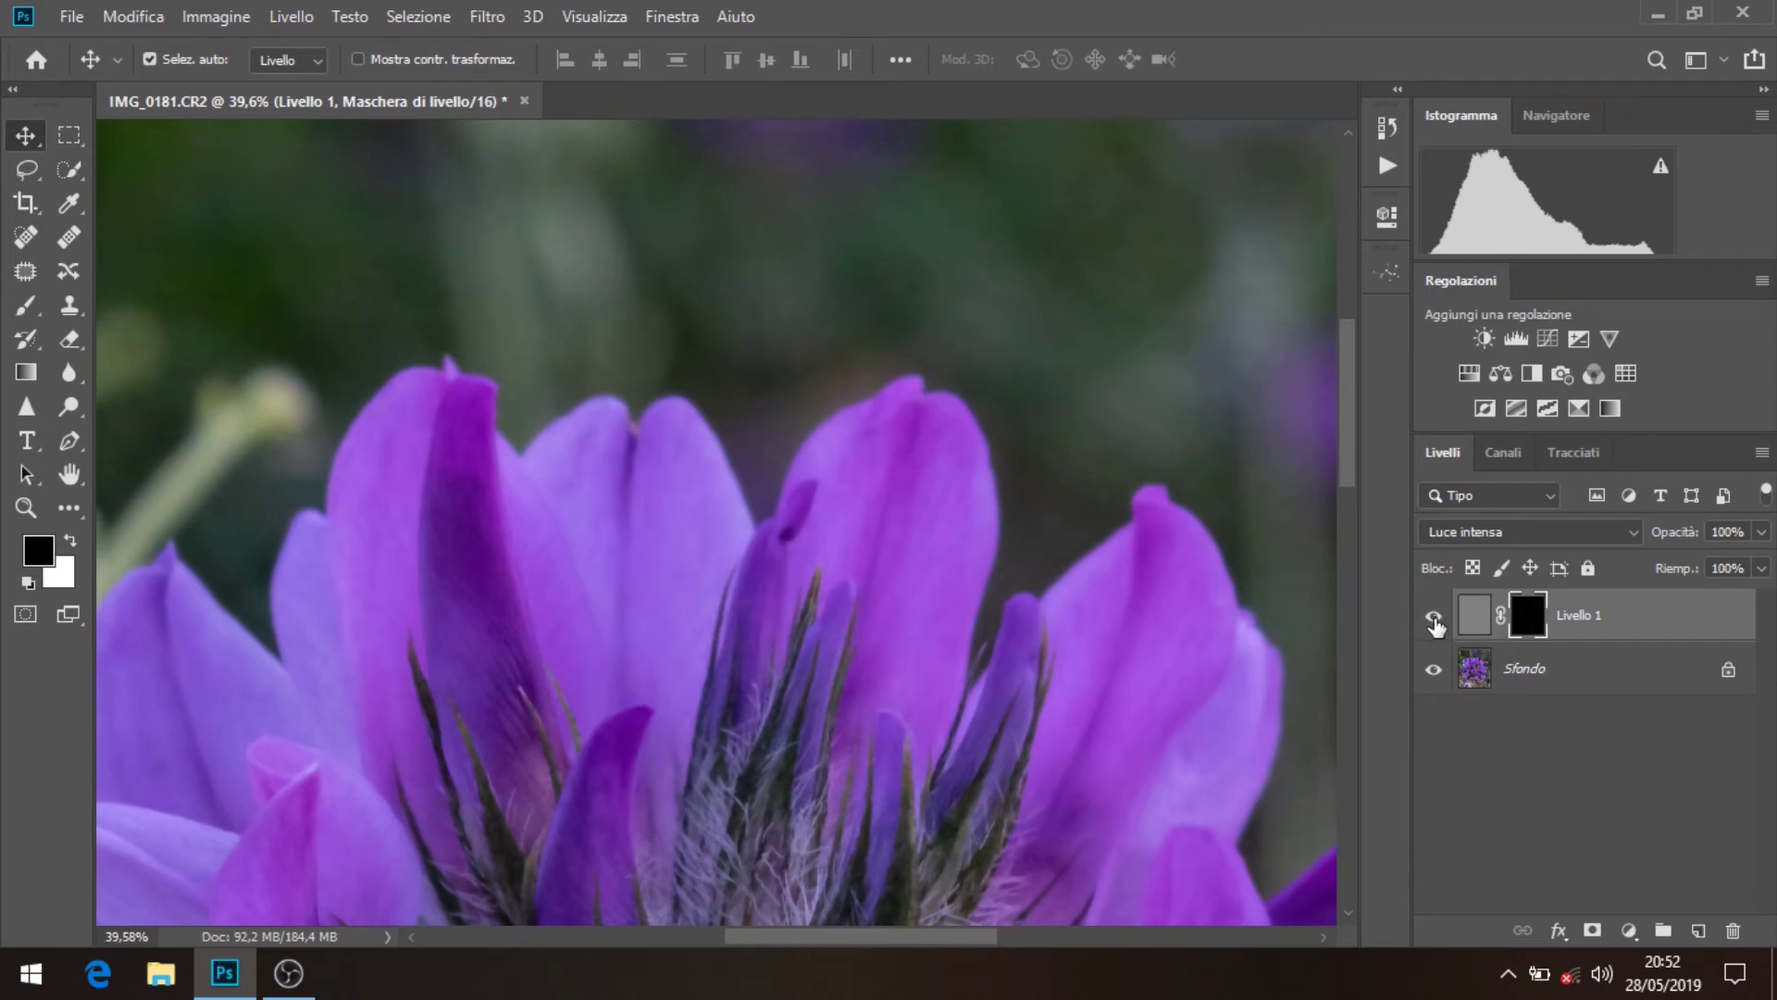
scroll(825, 598, "down", 2)
left_click_drag(825, 598, 805, 277)
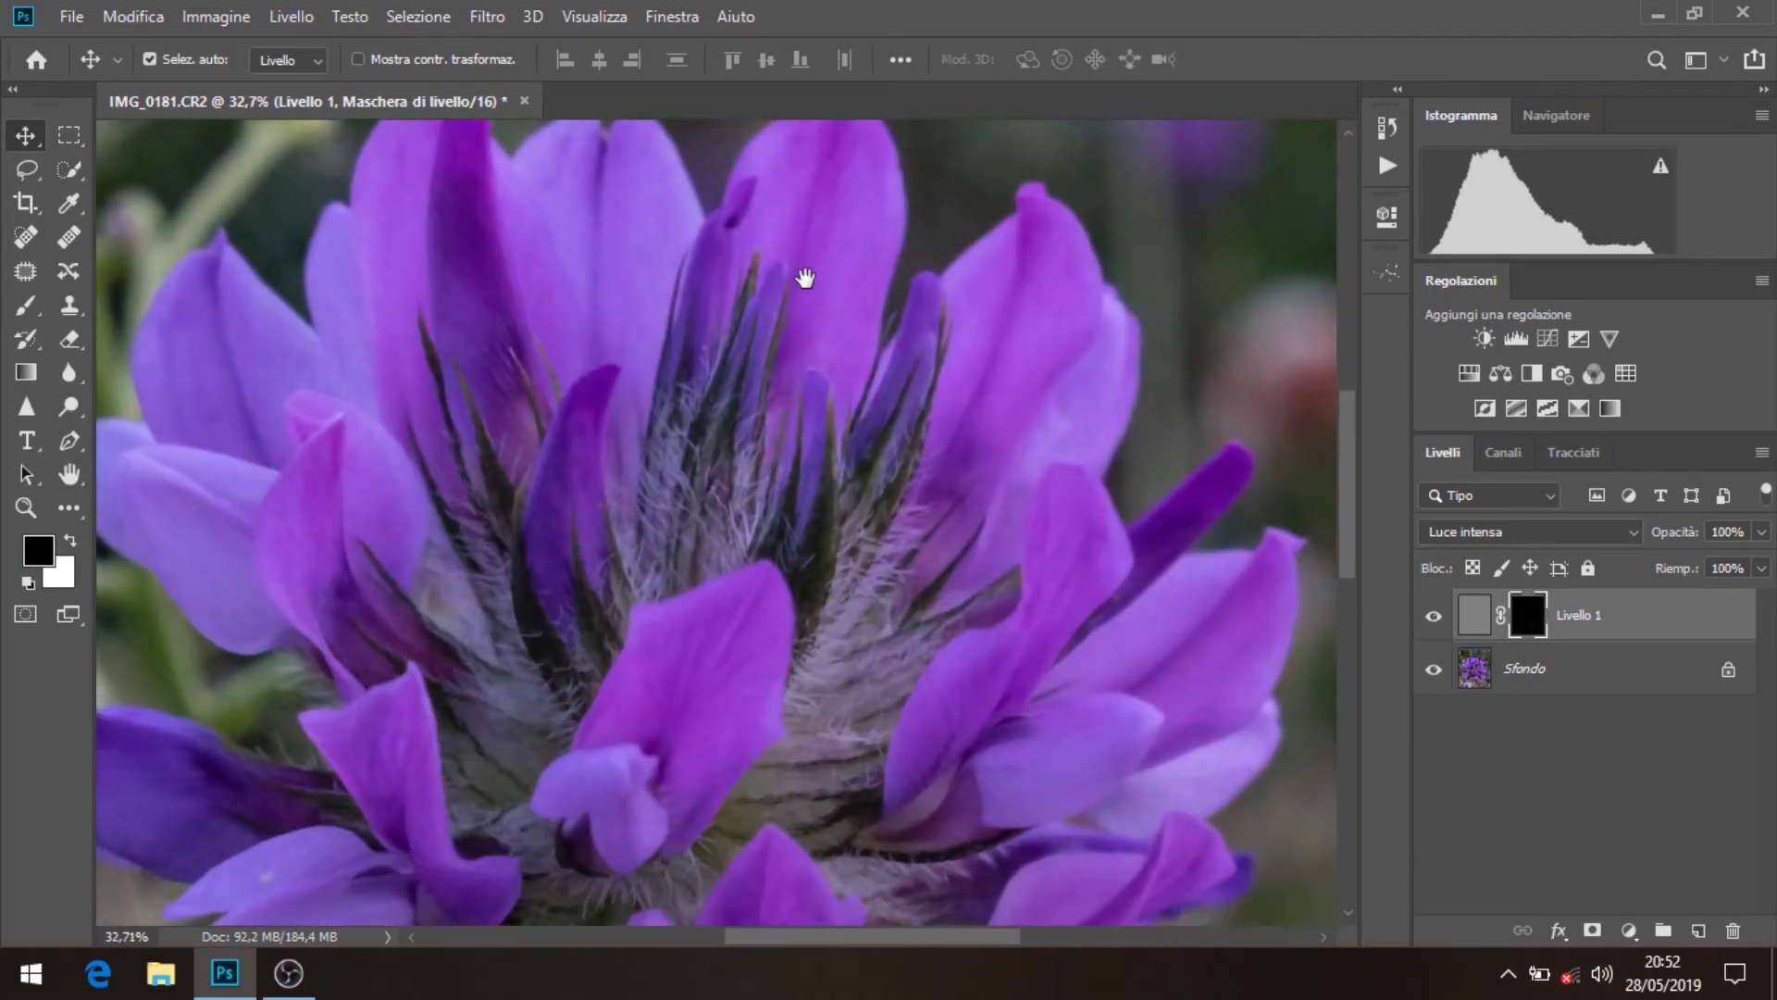
scroll(726, 638, "down", 2)
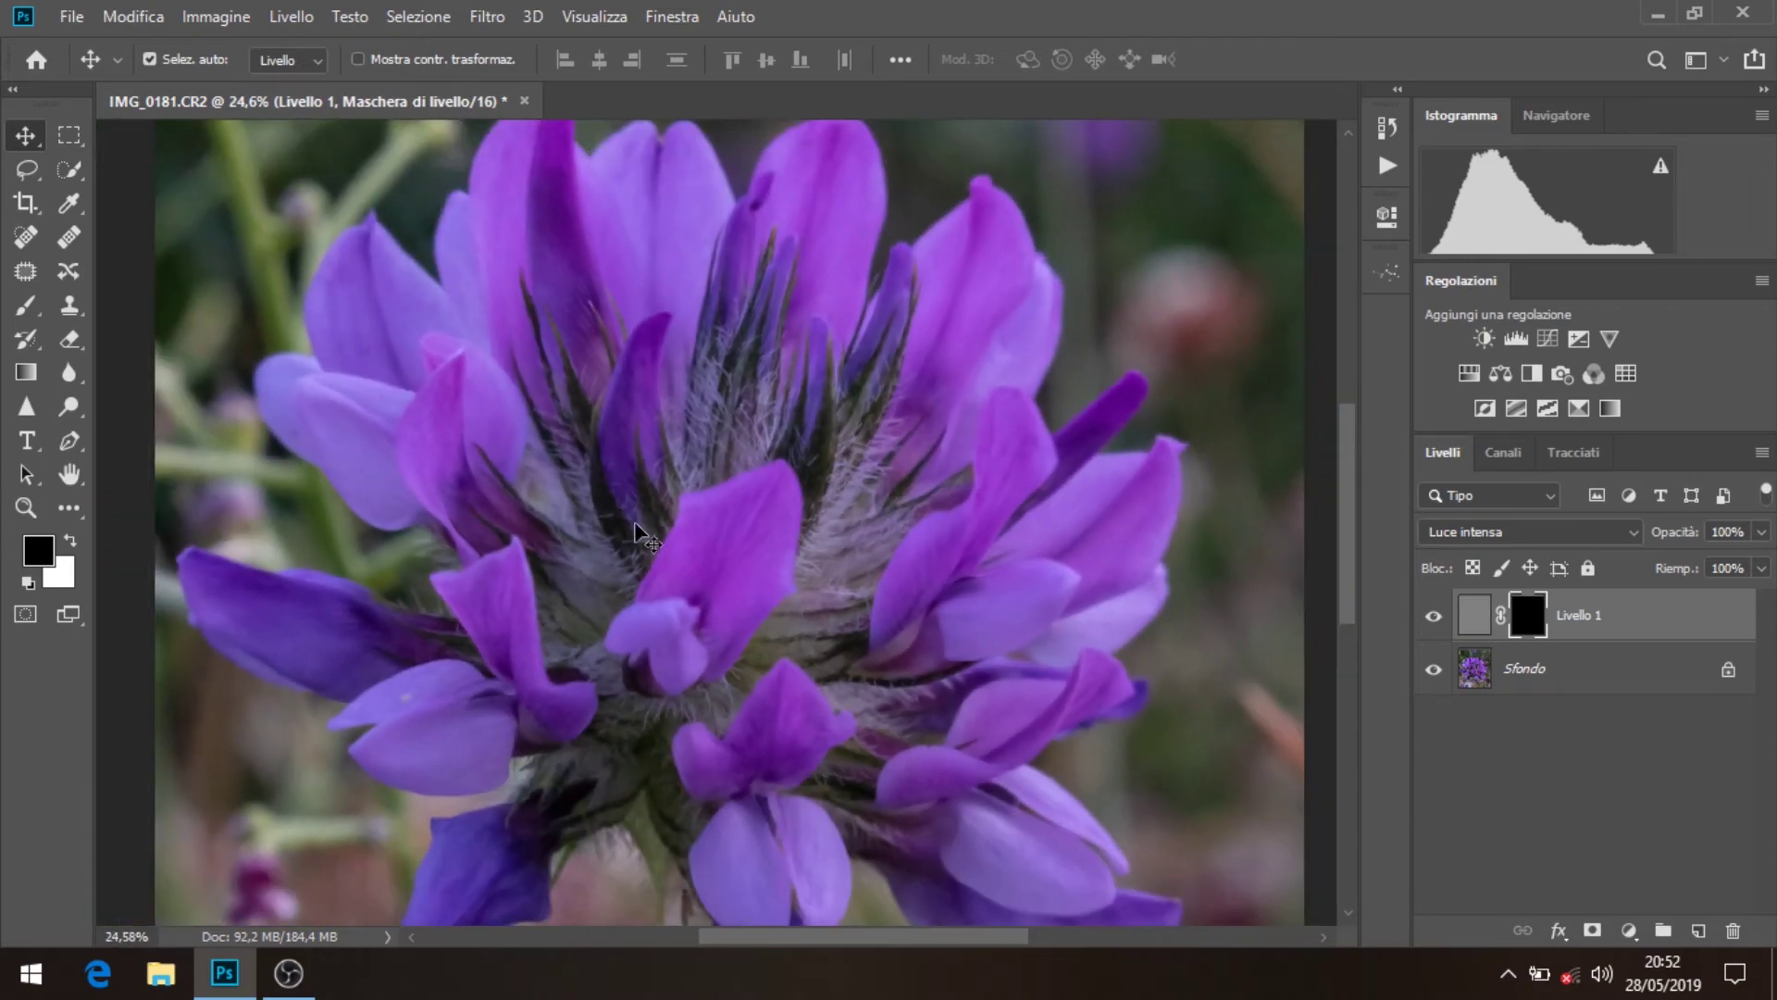
Paint white on the mask over the flower's centre to reveal the sharpening, then select Sfondo
left_click(26, 307)
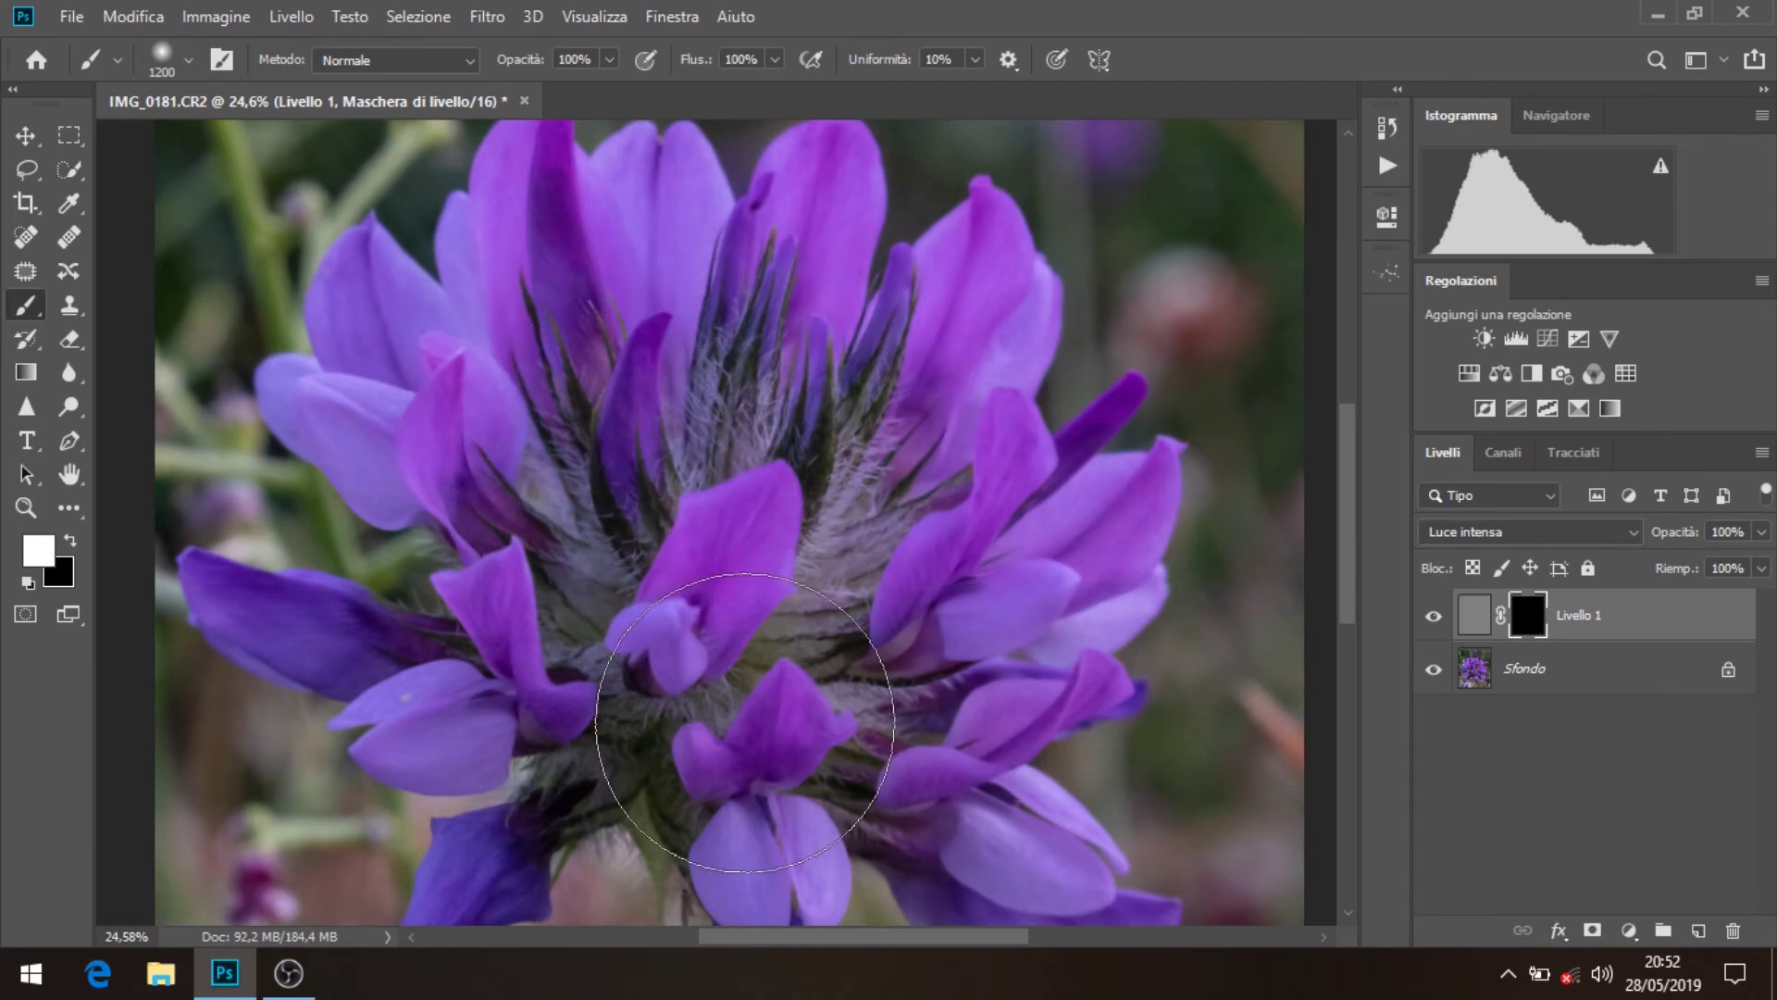
left_click_drag(480, 680, 547, 569)
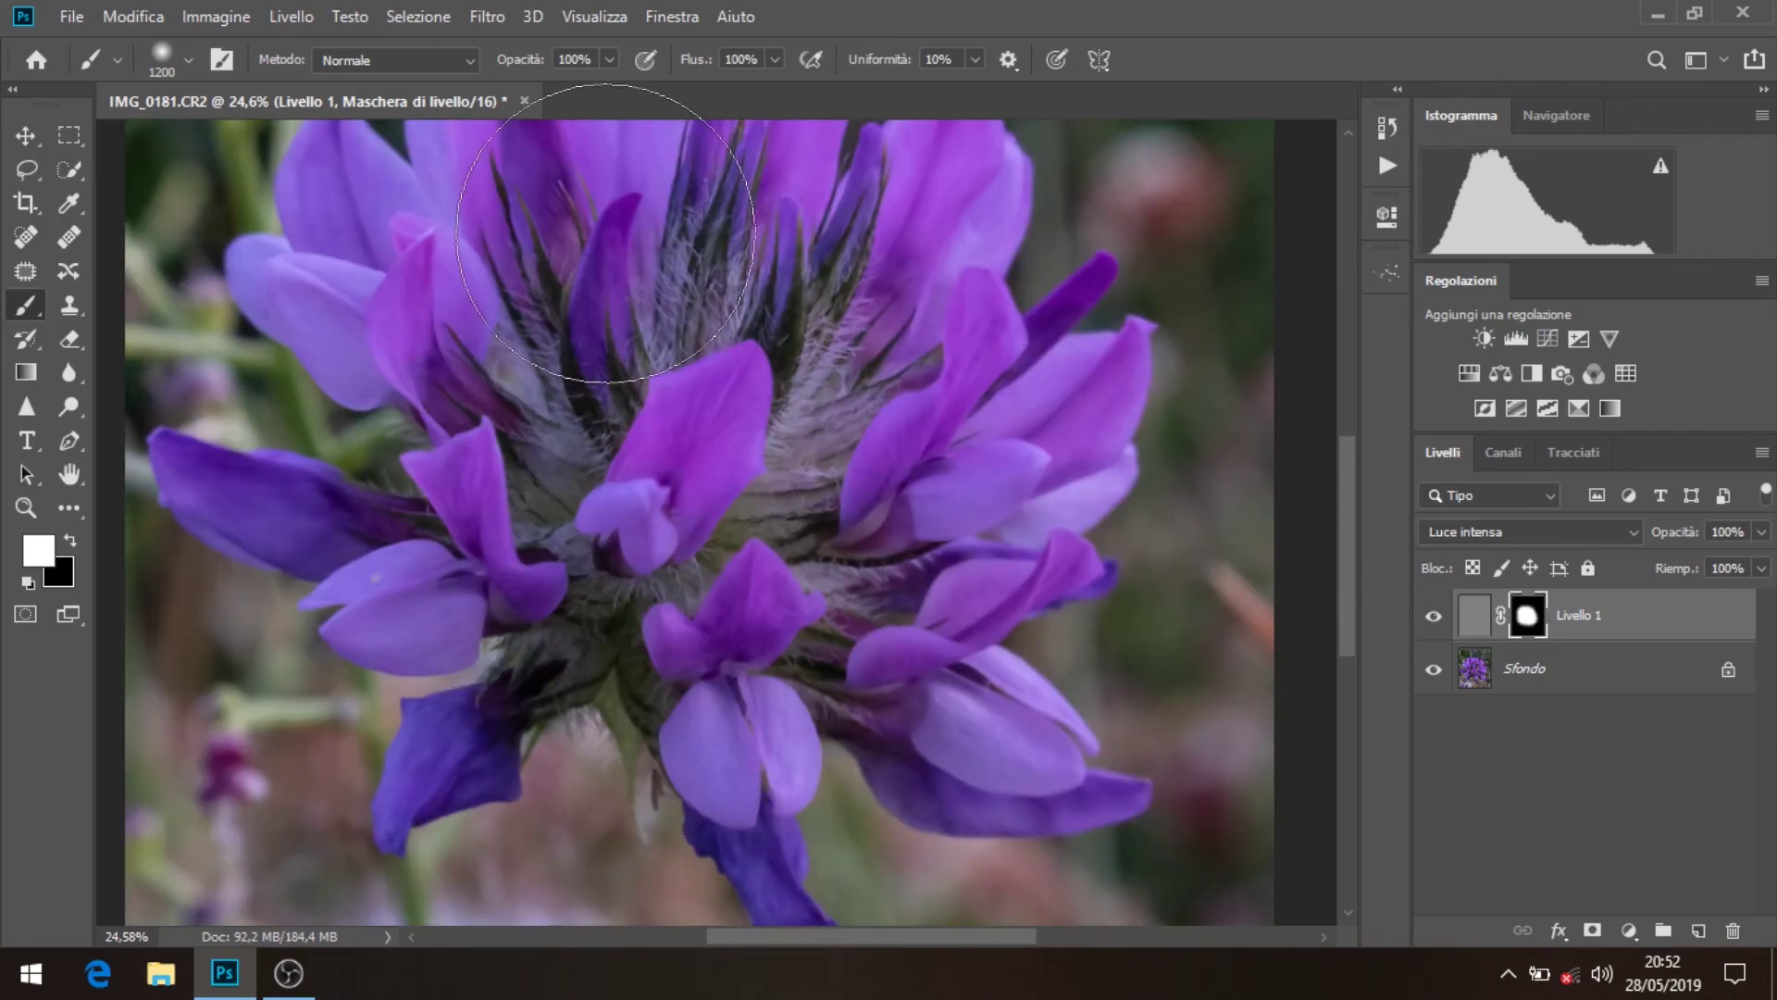
scroll(819, 470, "down", 2)
scroll(818, 470, "up", 3)
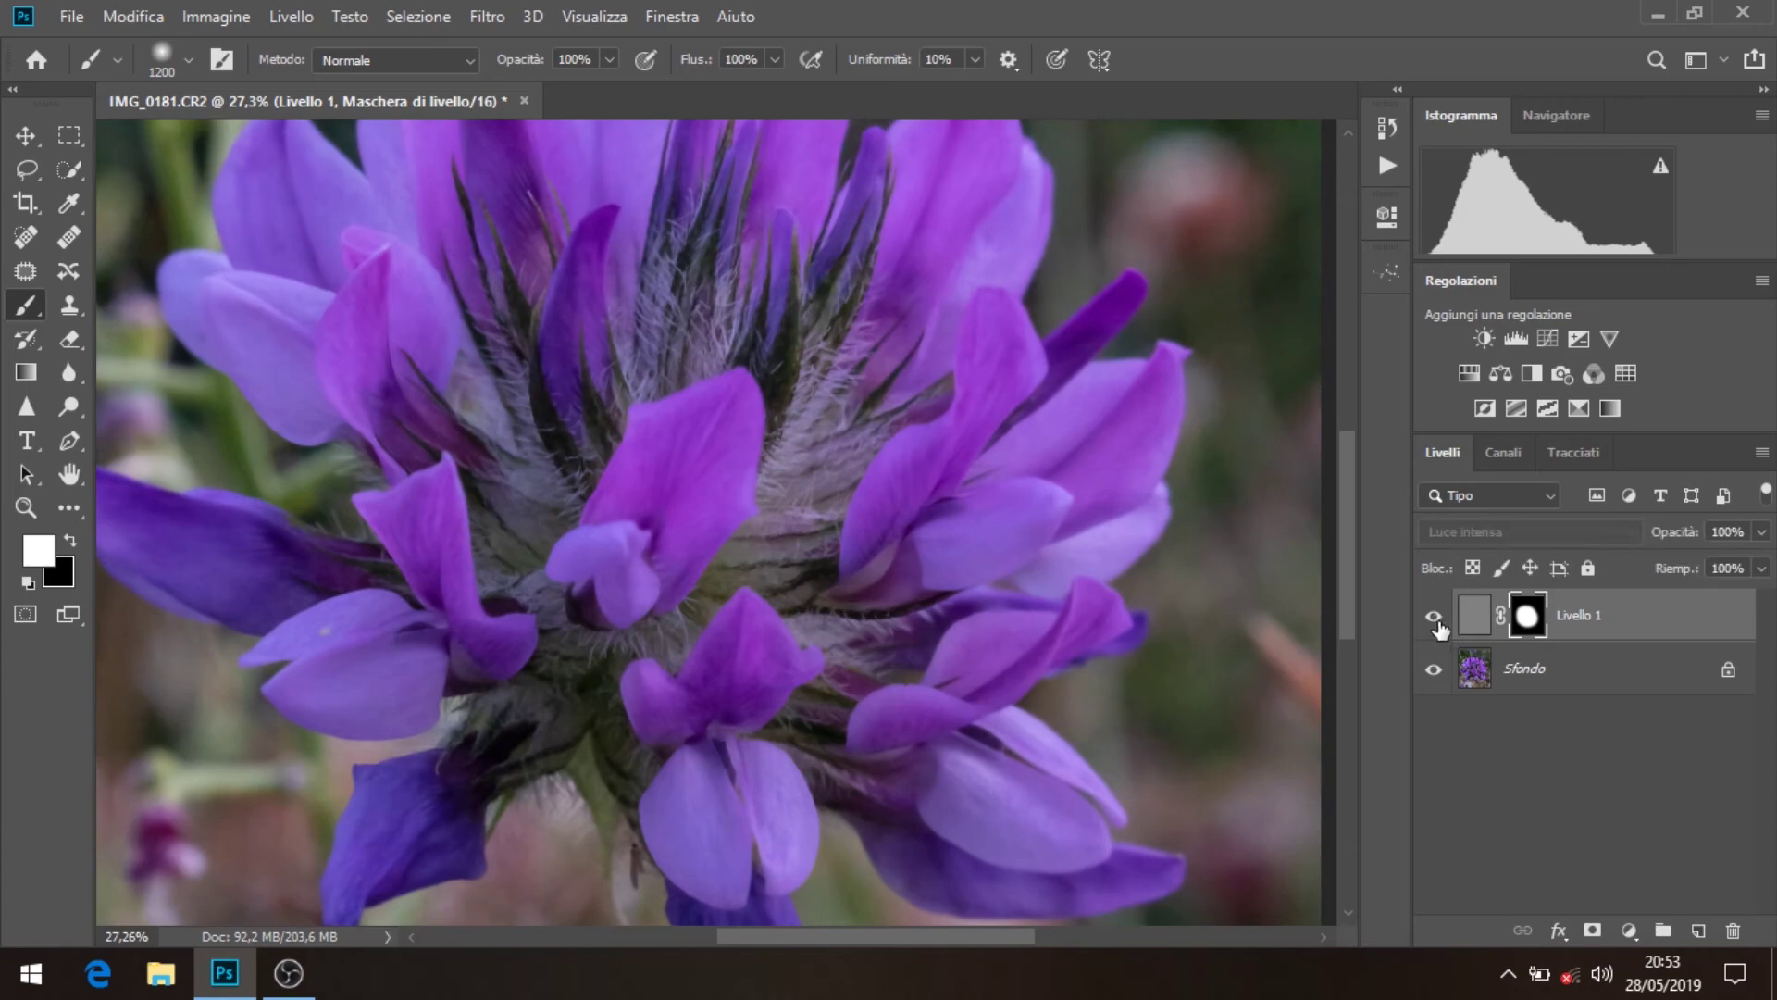
scroll(677, 338, "down", 3)
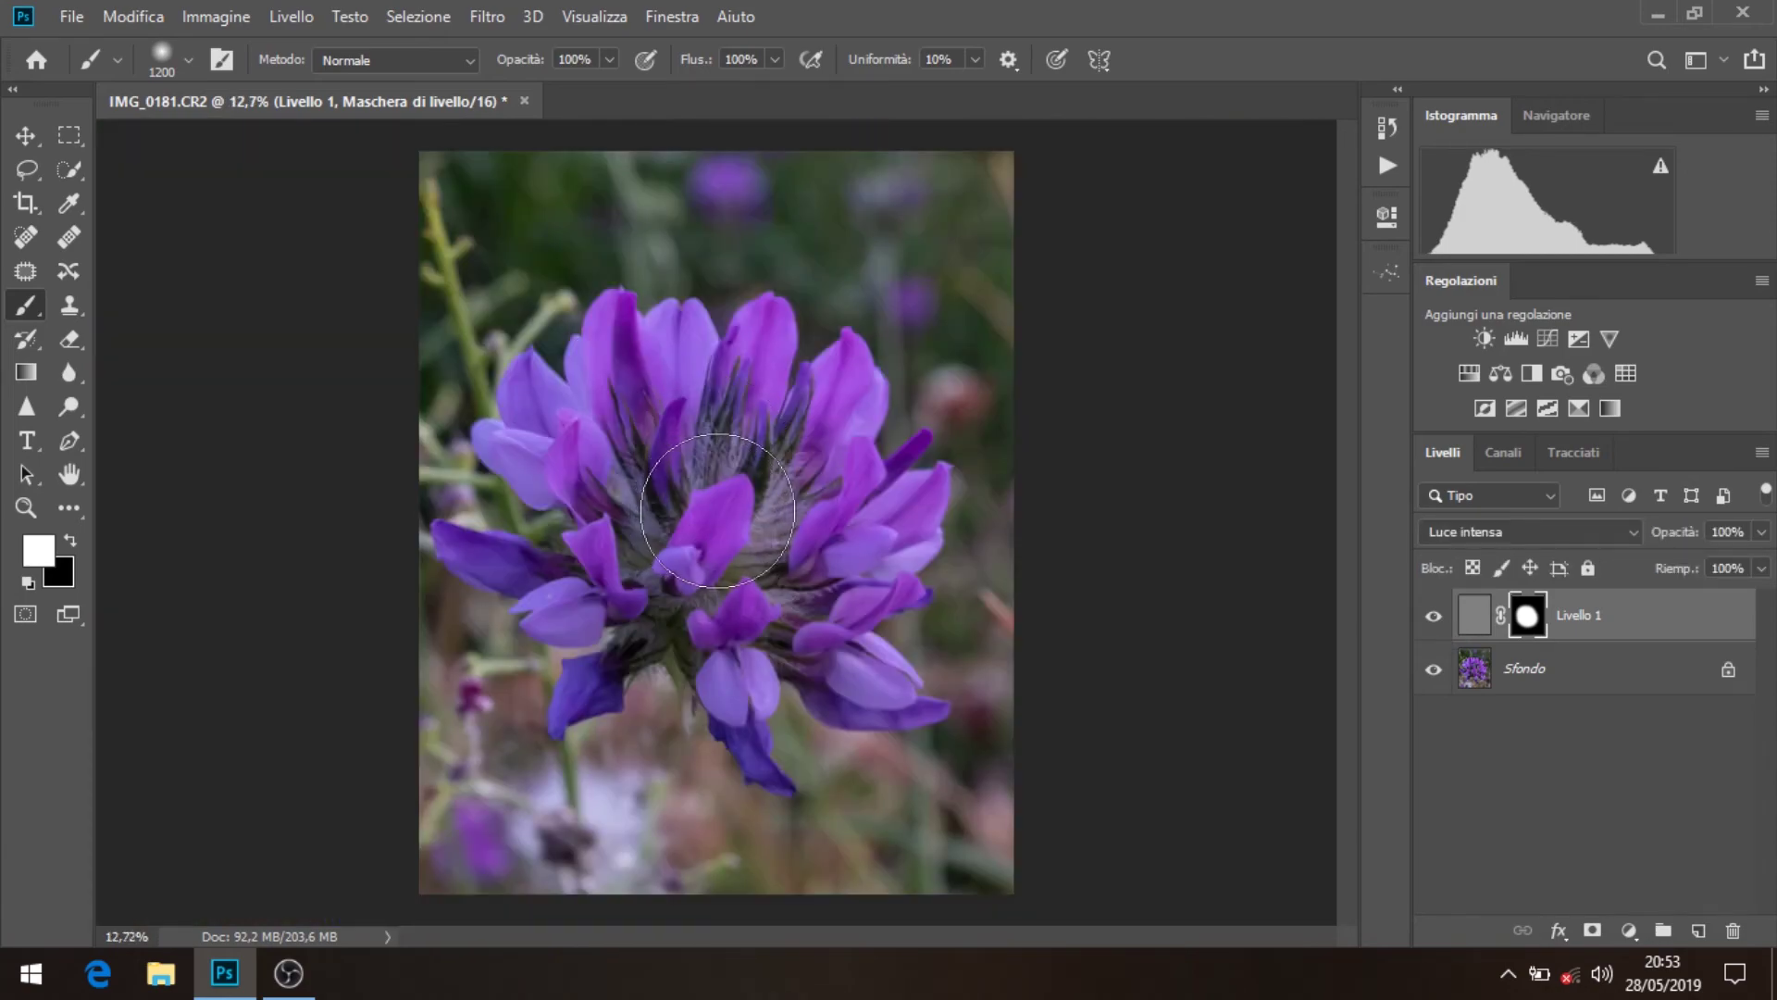
left_click(1525, 668)
key("v")
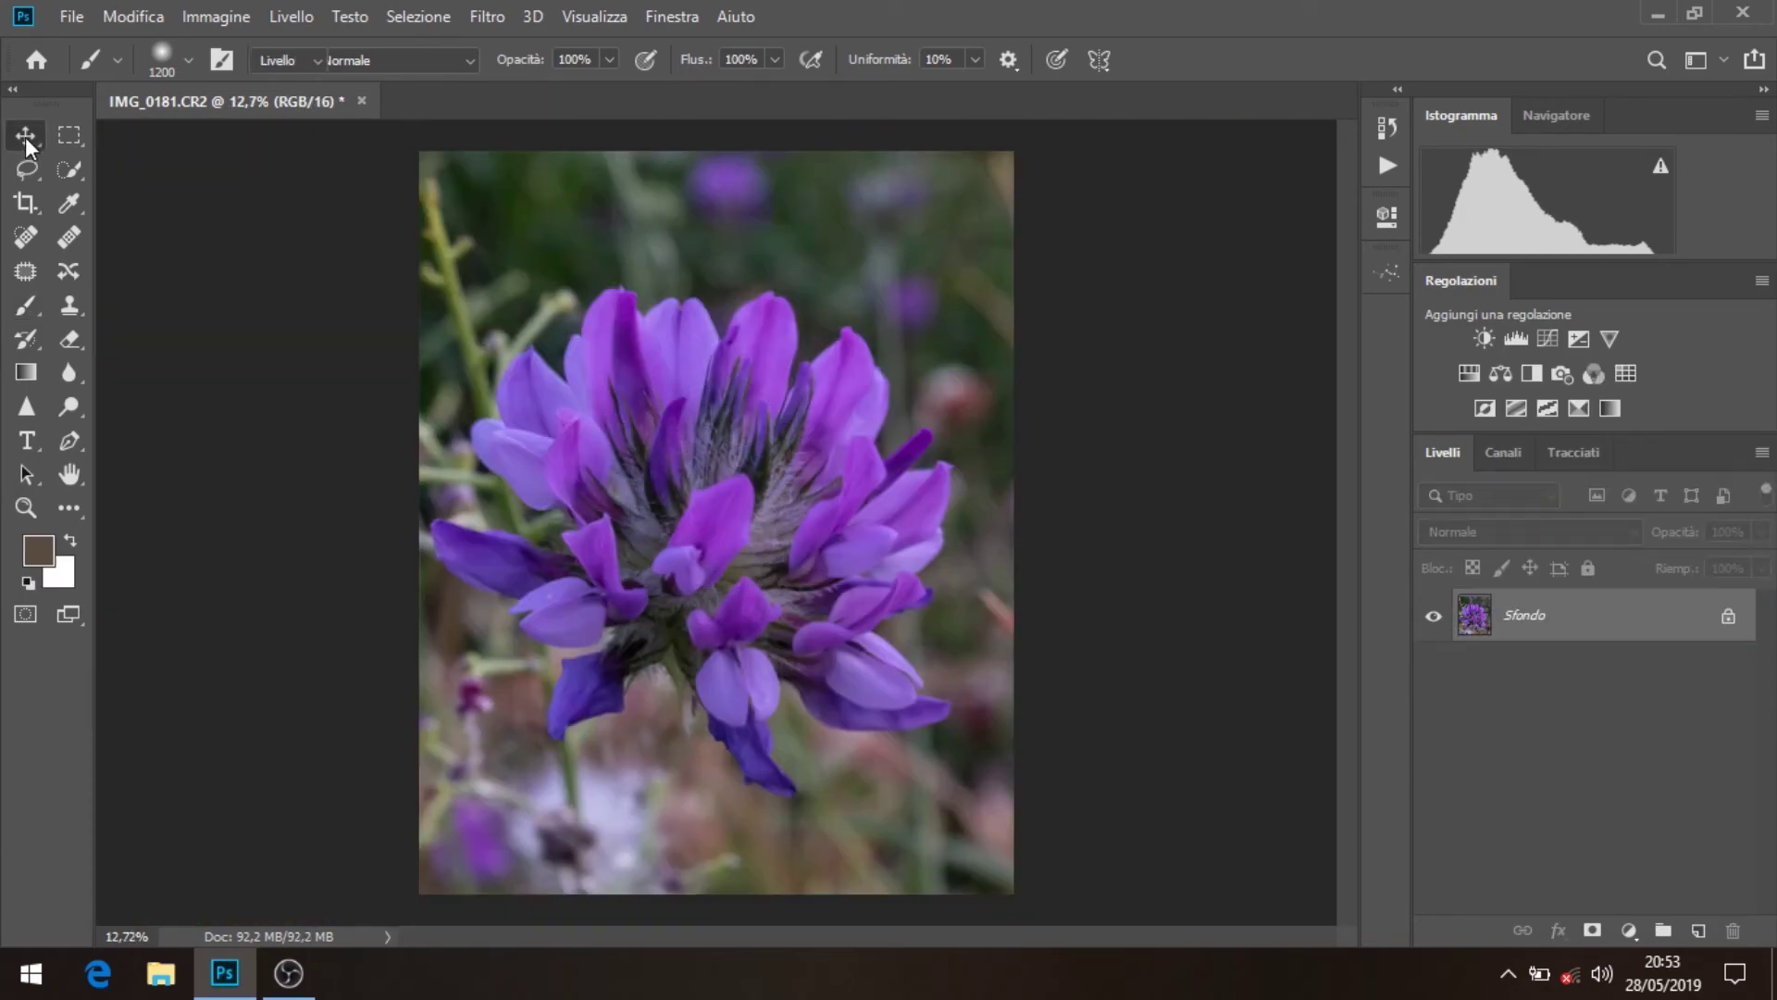
scroll(875, 518, "up", 2)
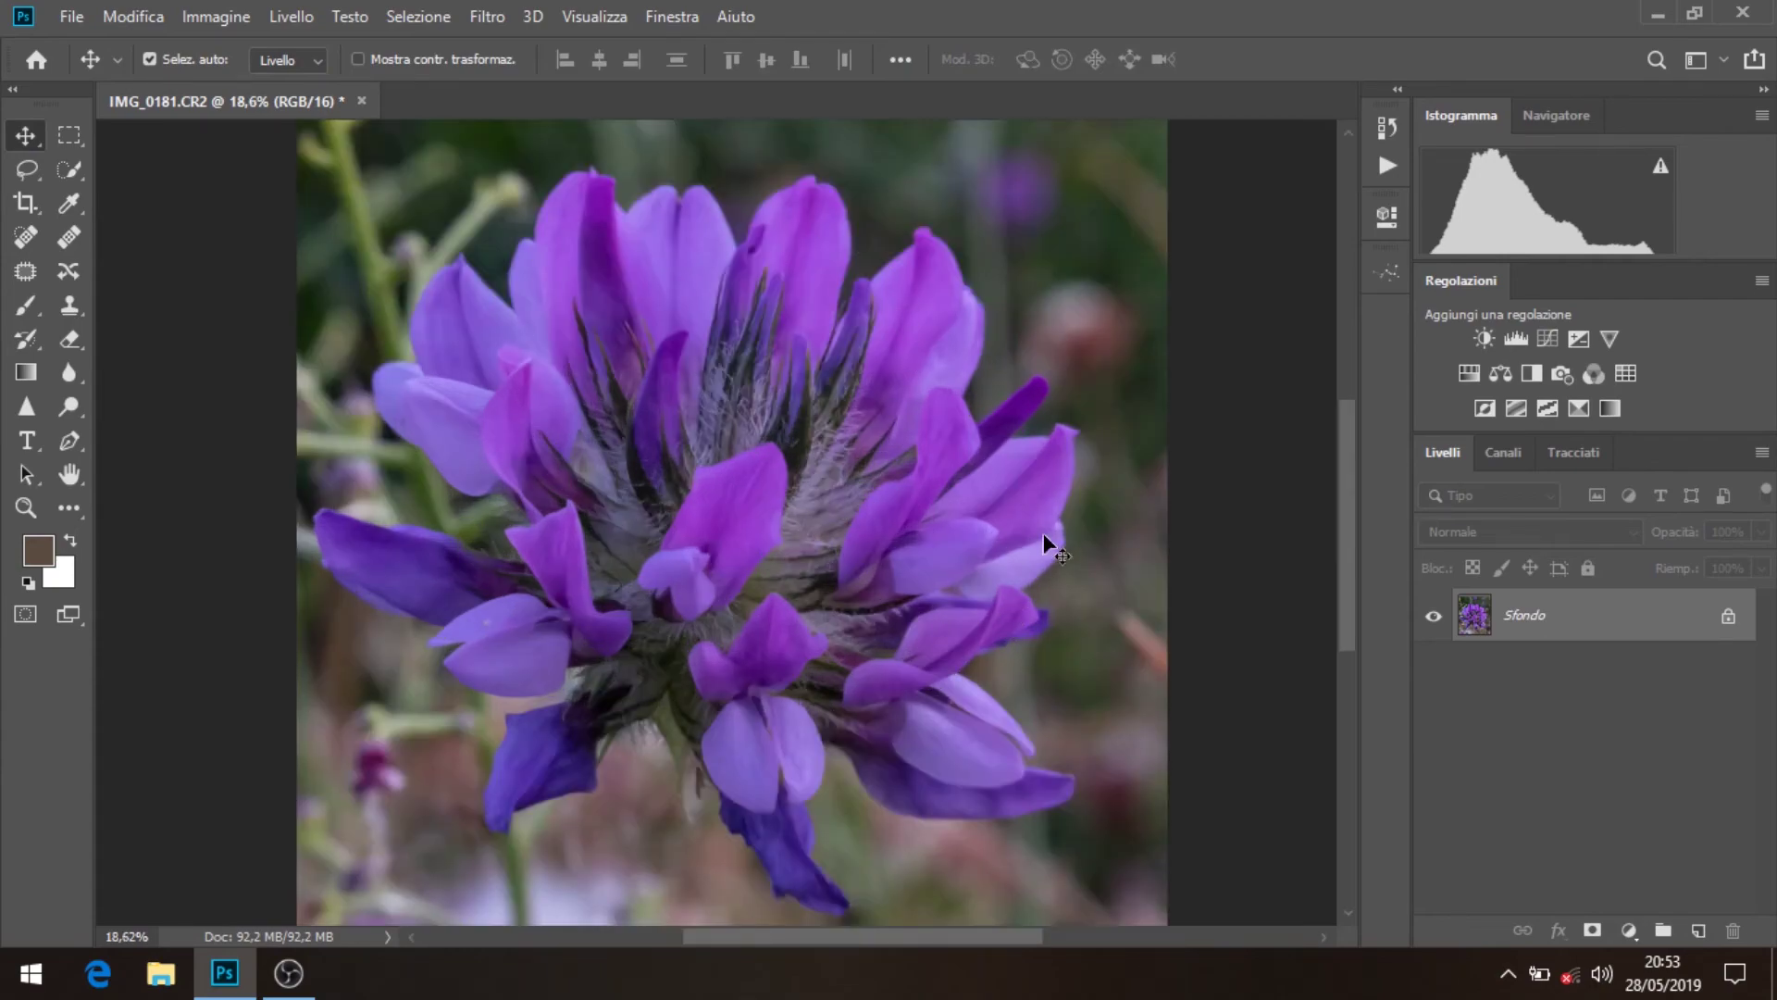
left_click(1386, 127)
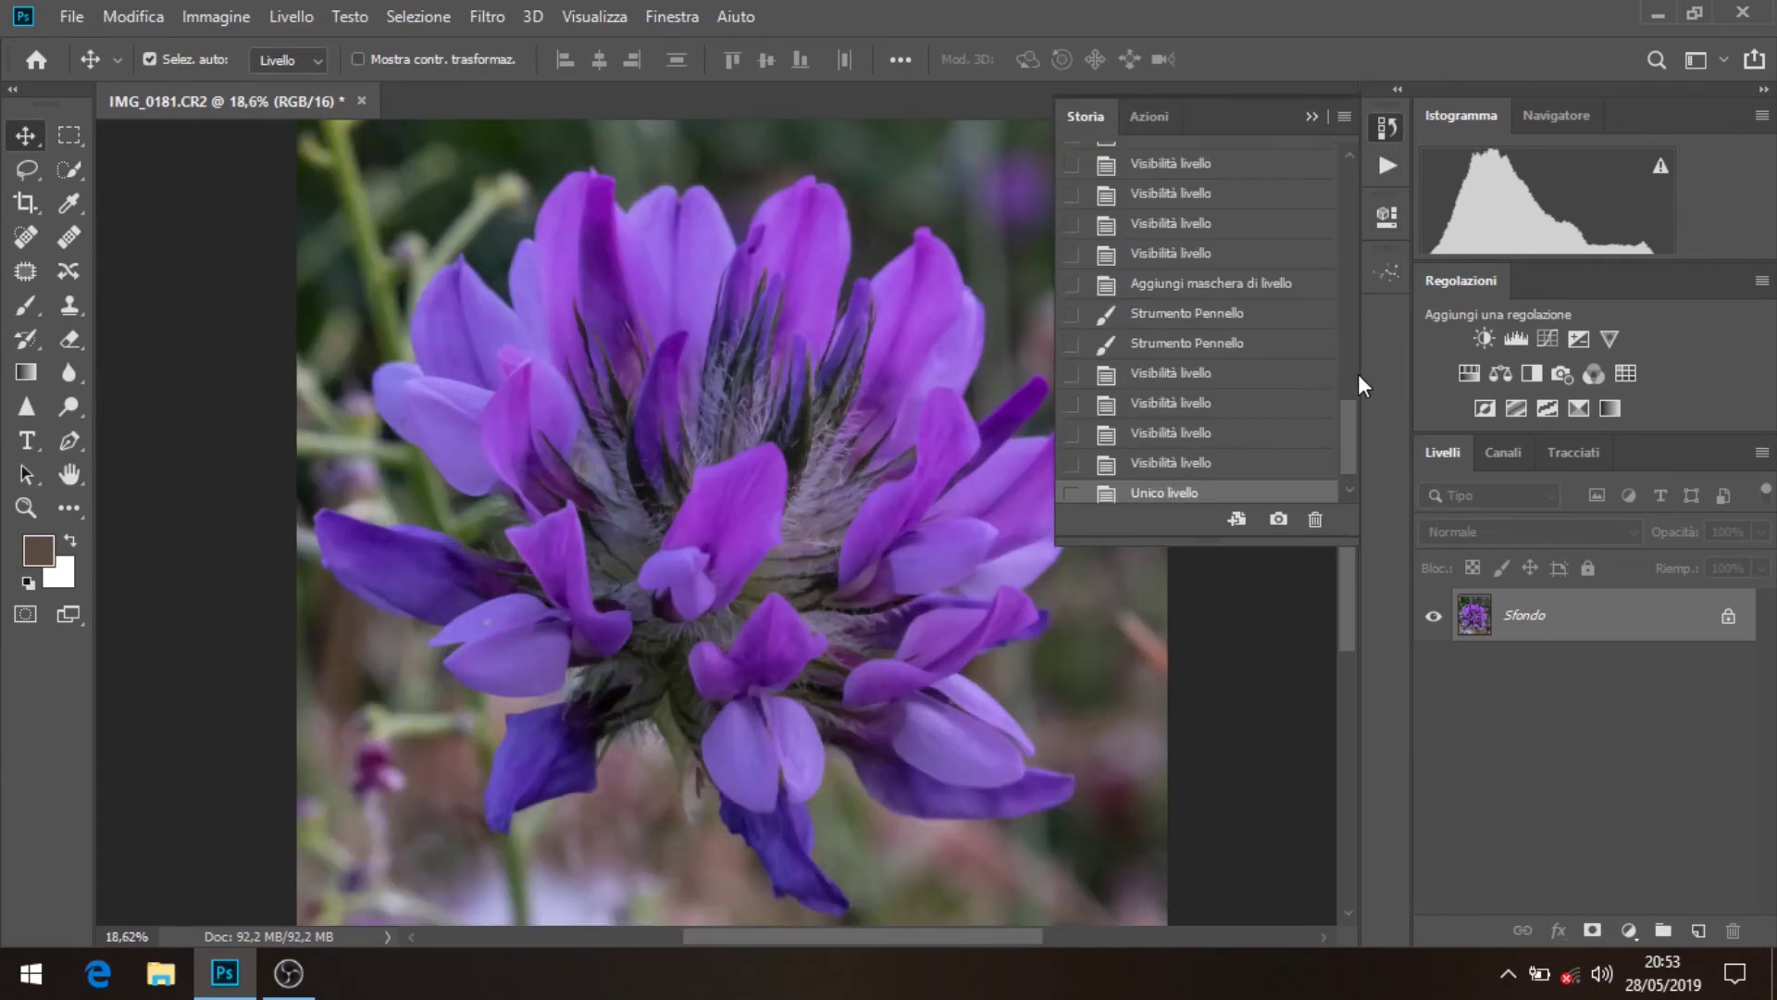
scroll(1296, 352, "up", 5)
left_click(1277, 167)
scroll(635, 595, "up", 3)
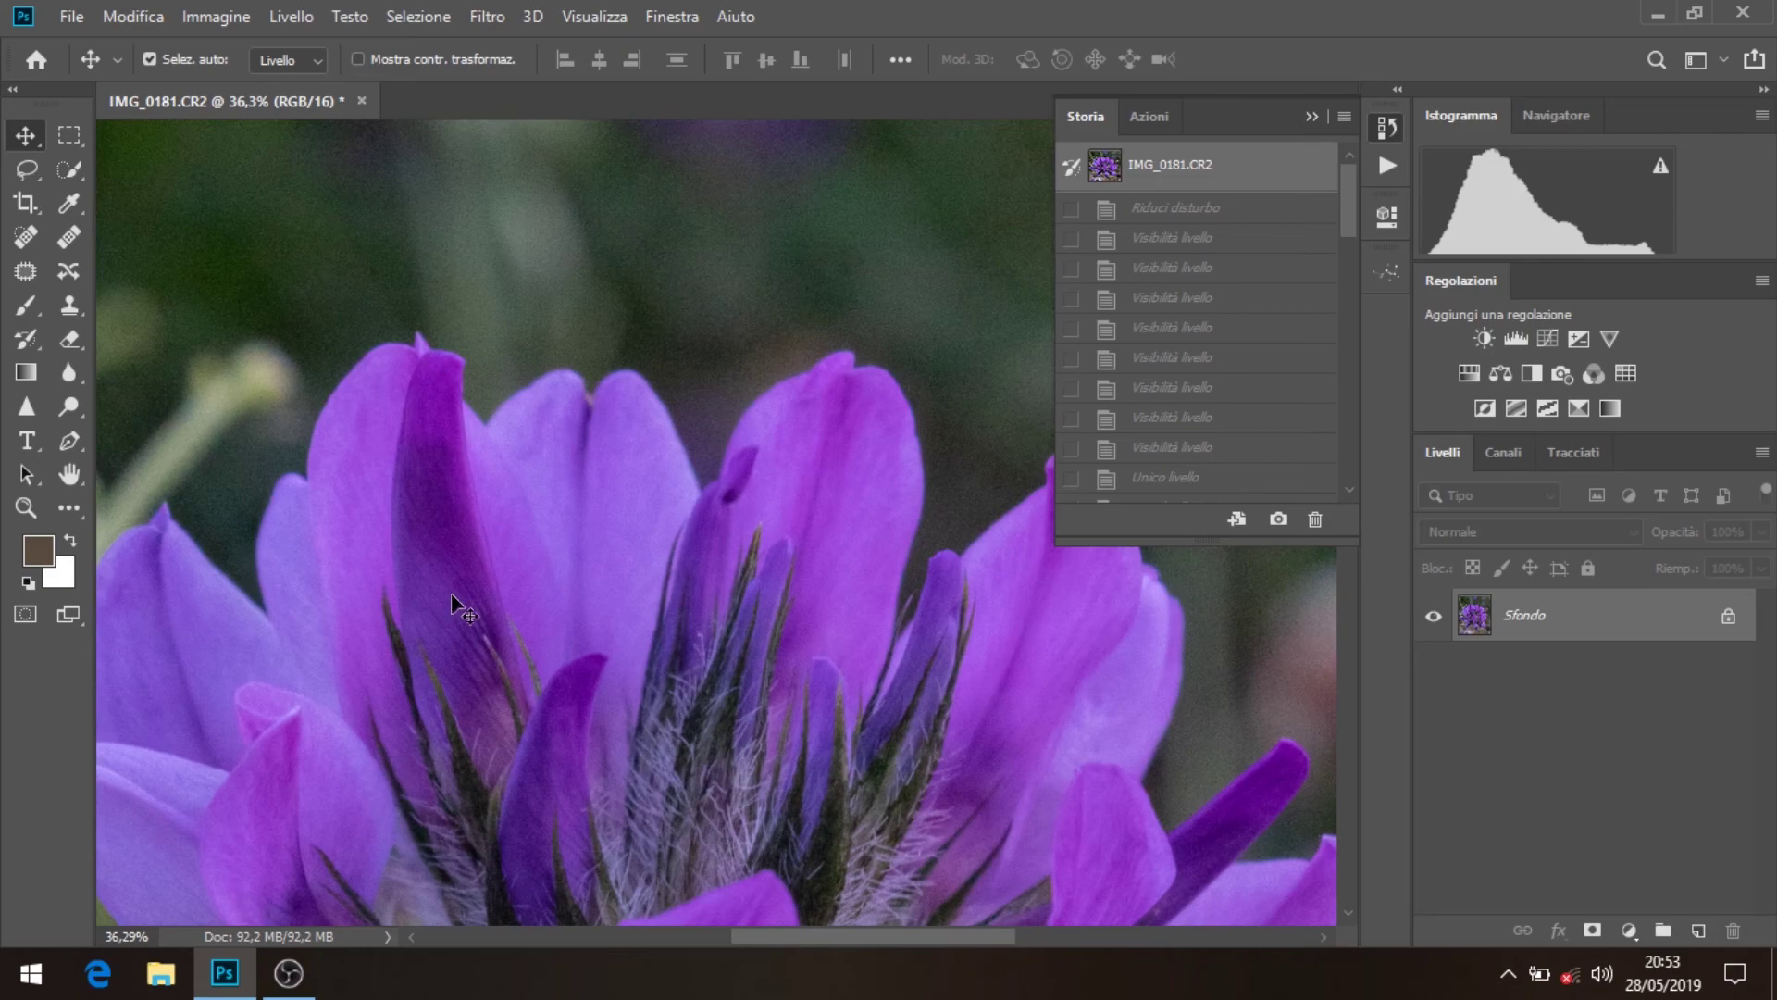
left_click_drag(1348, 199, 1355, 422)
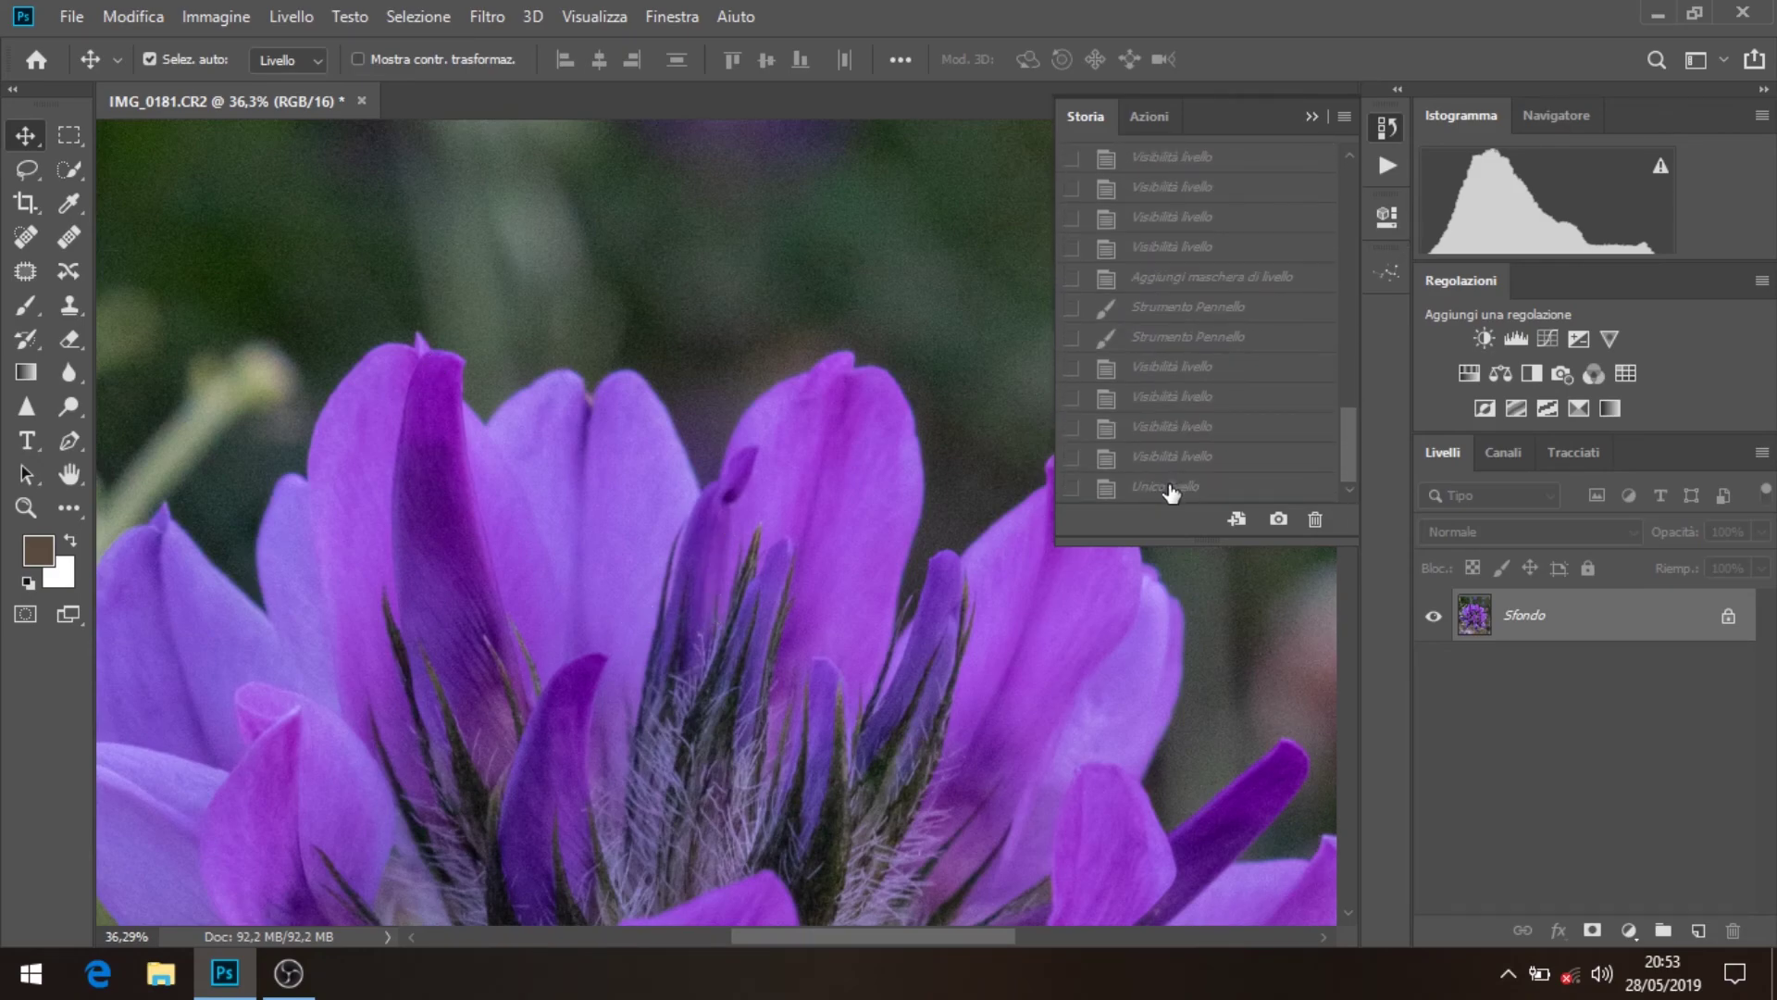
left_click(1171, 491)
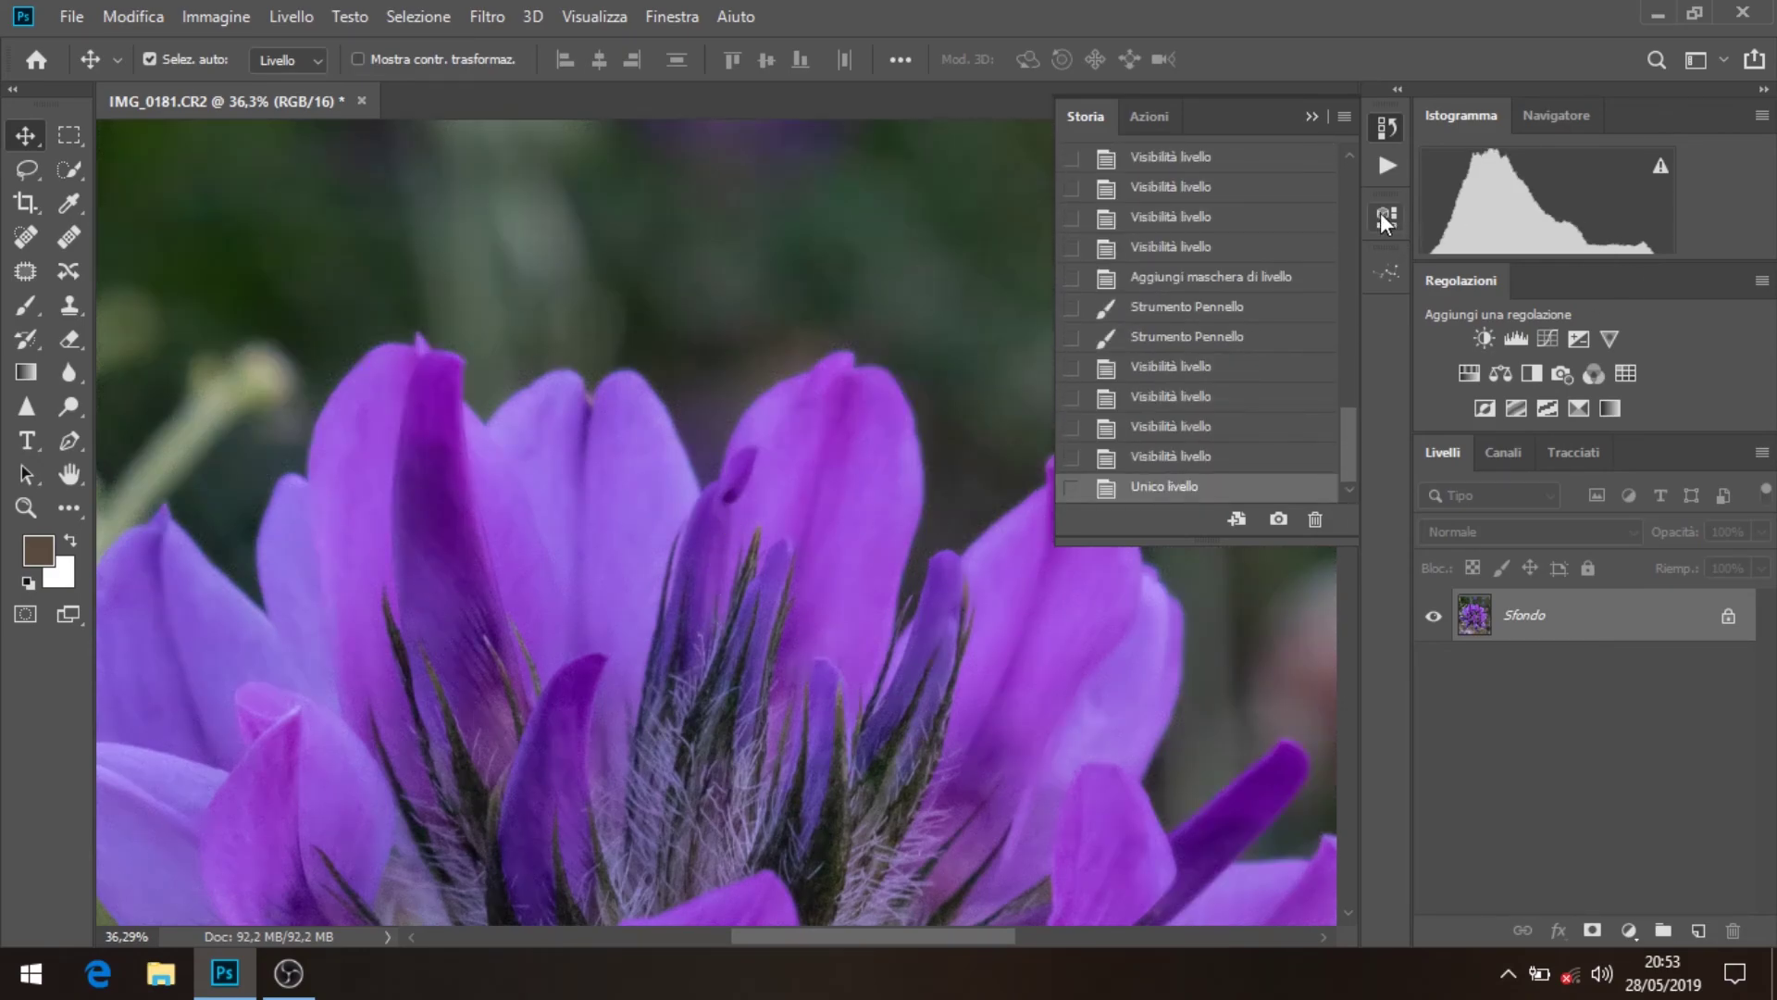
scroll(1351, 211, "up", 10)
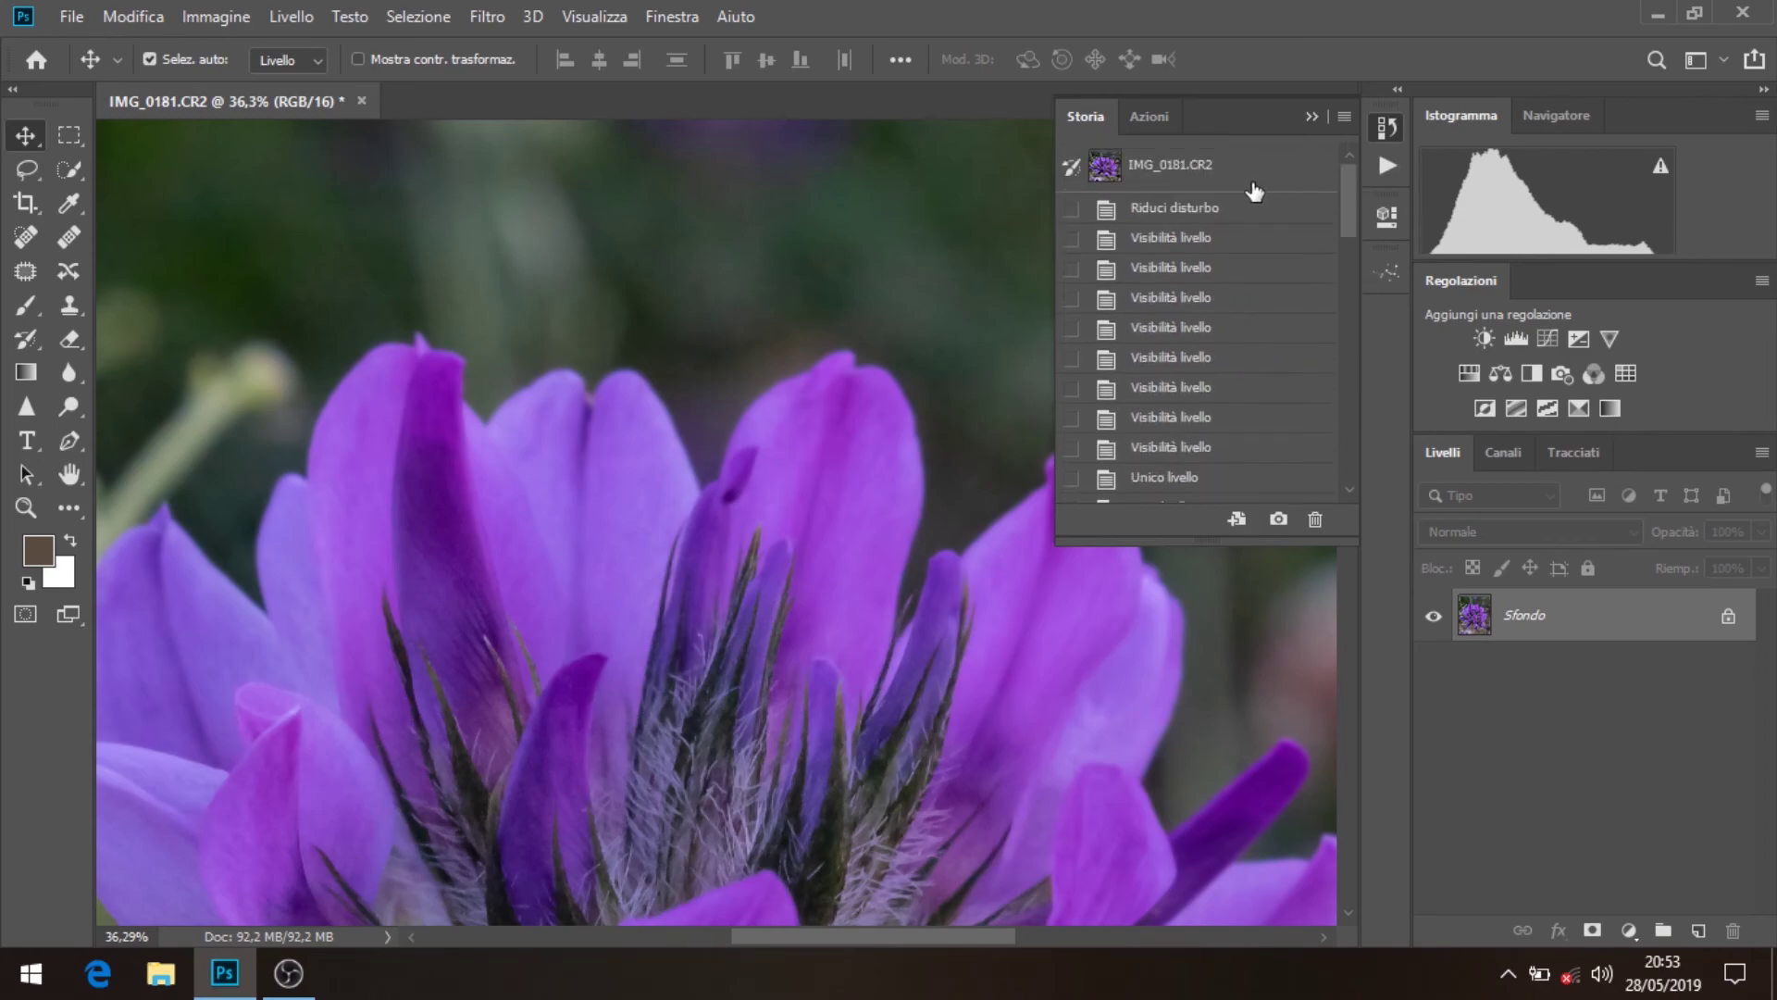
left_click(1267, 189)
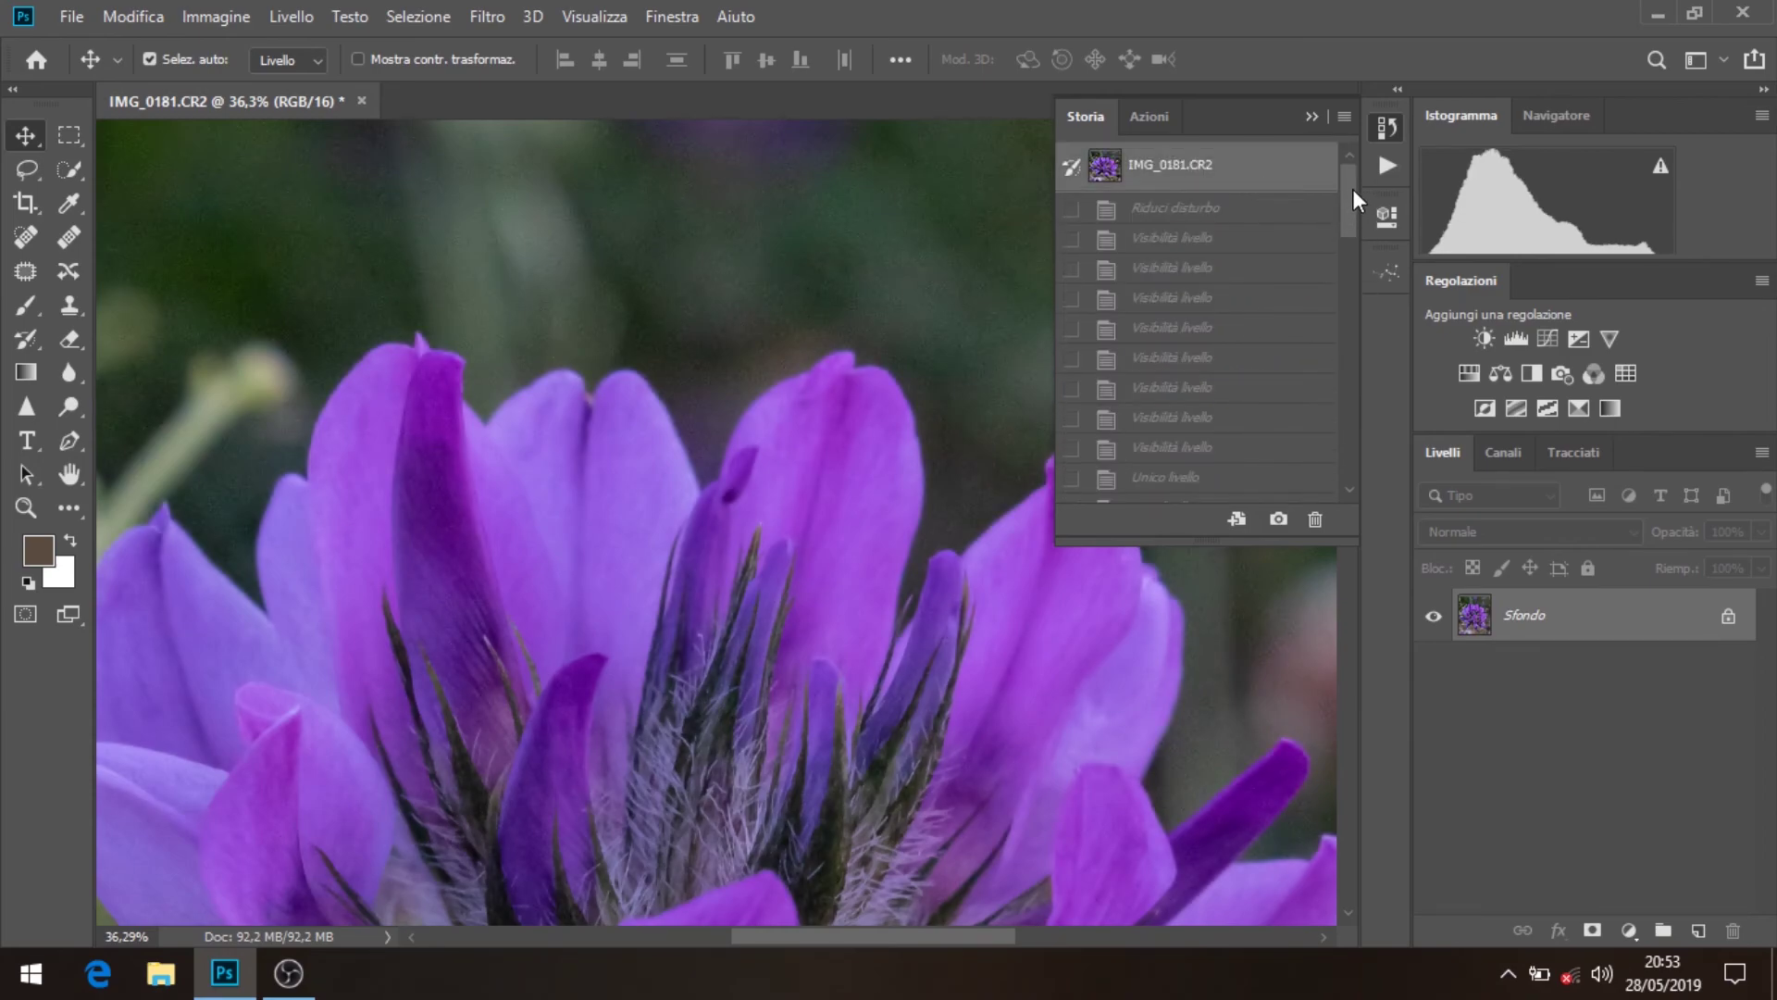
left_click_drag(1352, 200, 1350, 463)
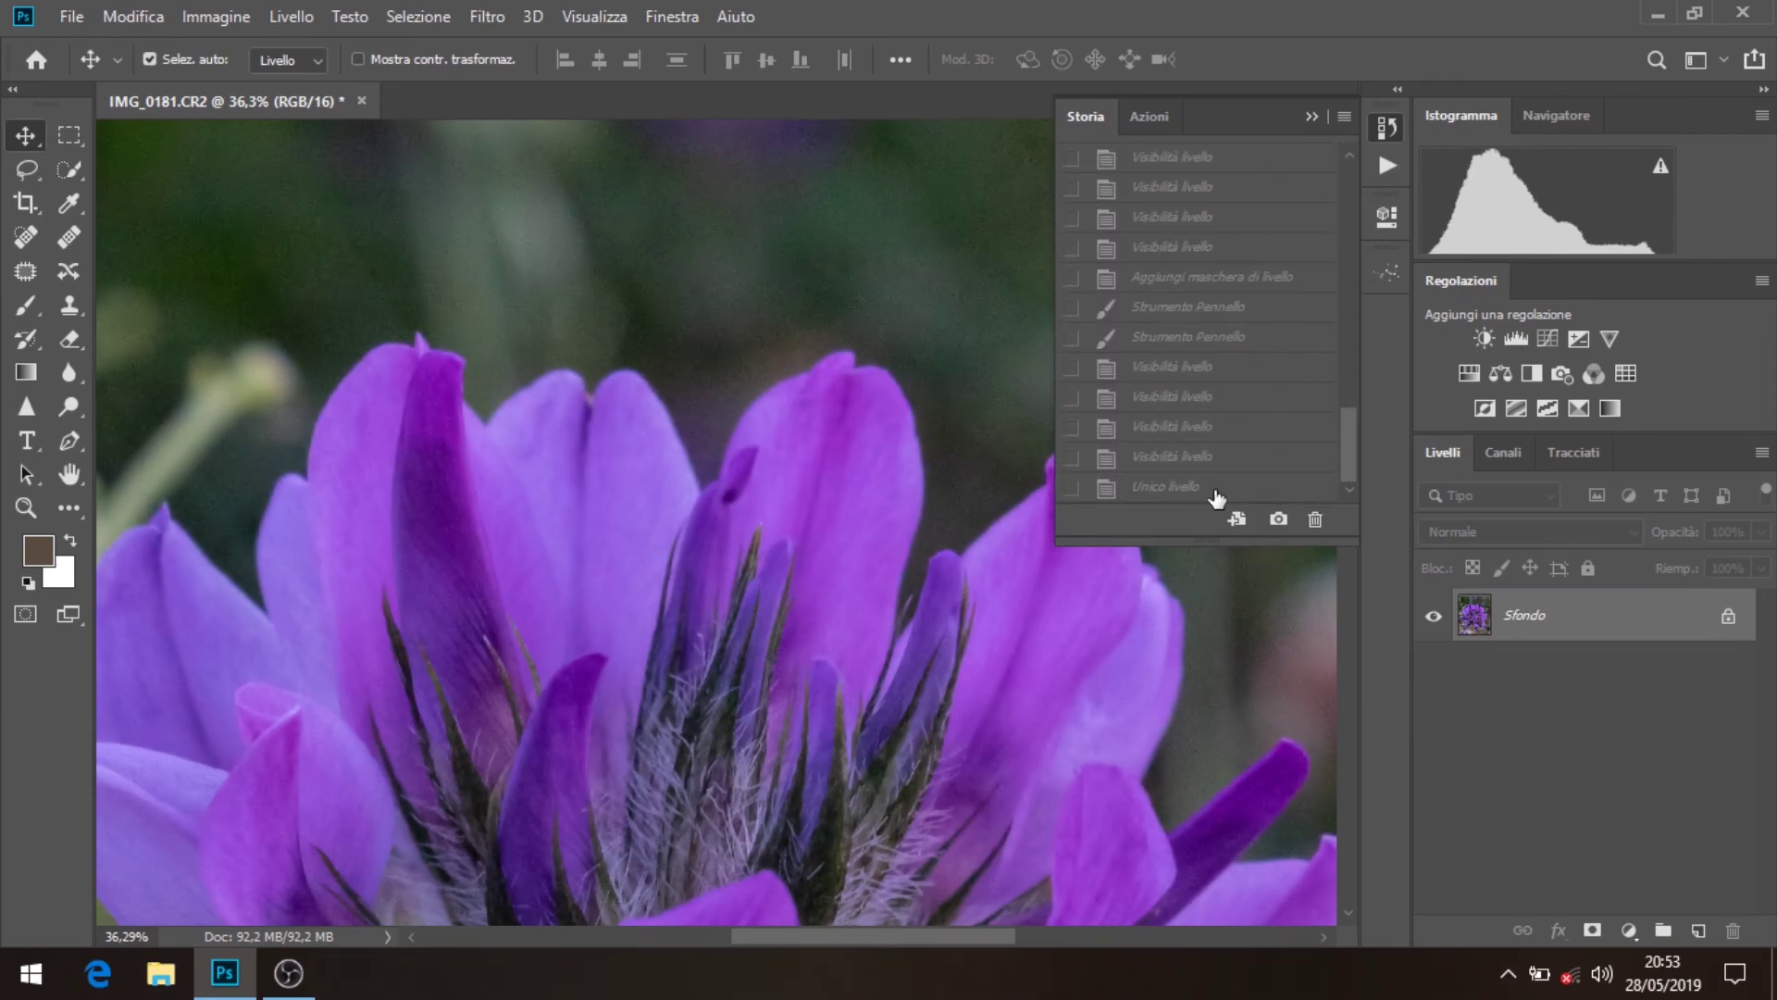
left_click(1213, 487)
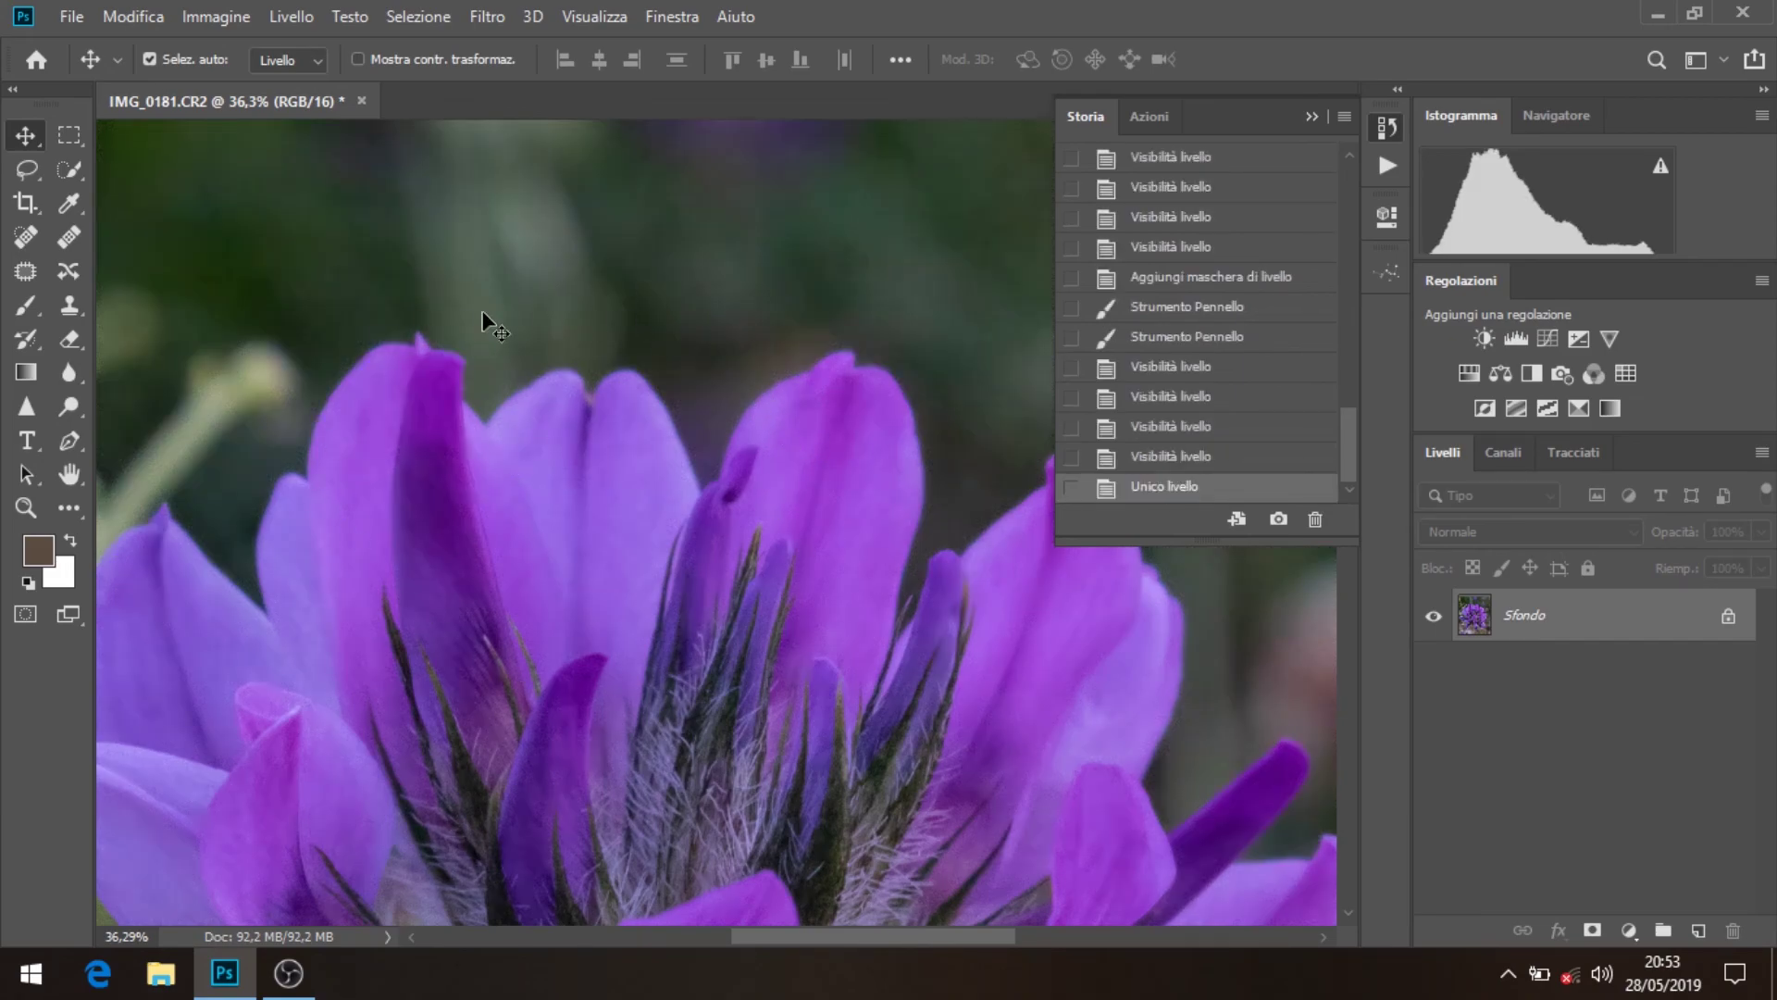
key("ctrl+0")
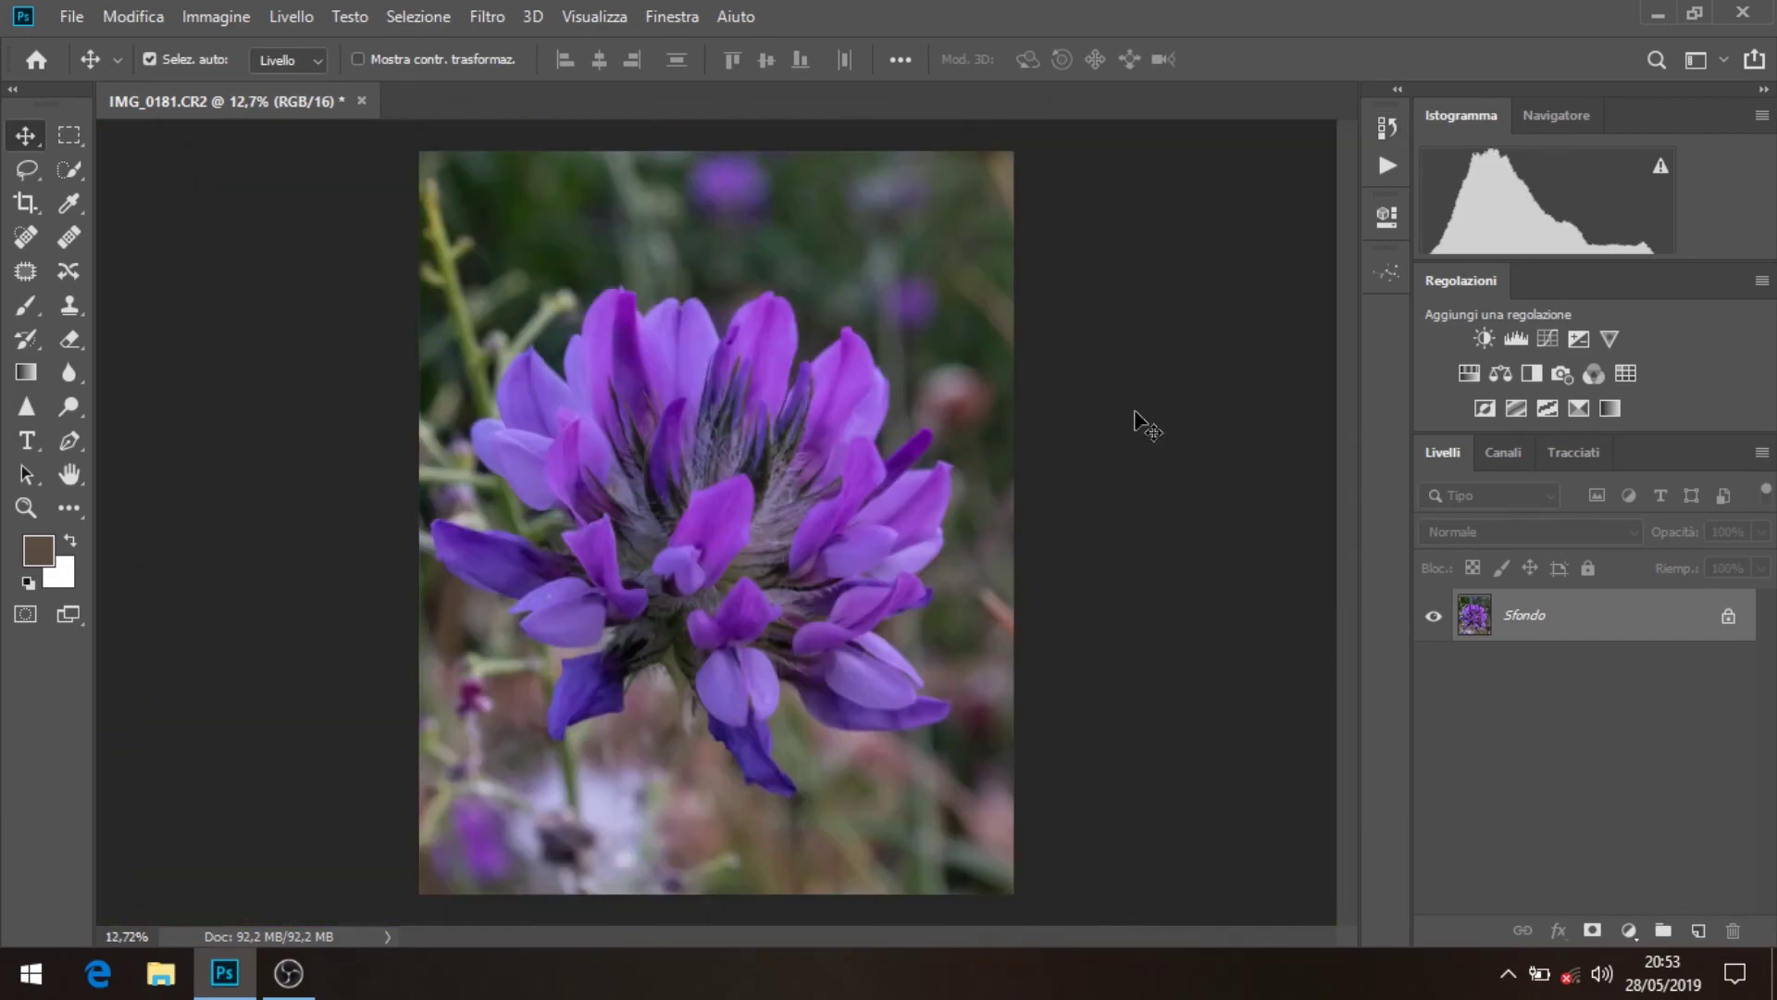